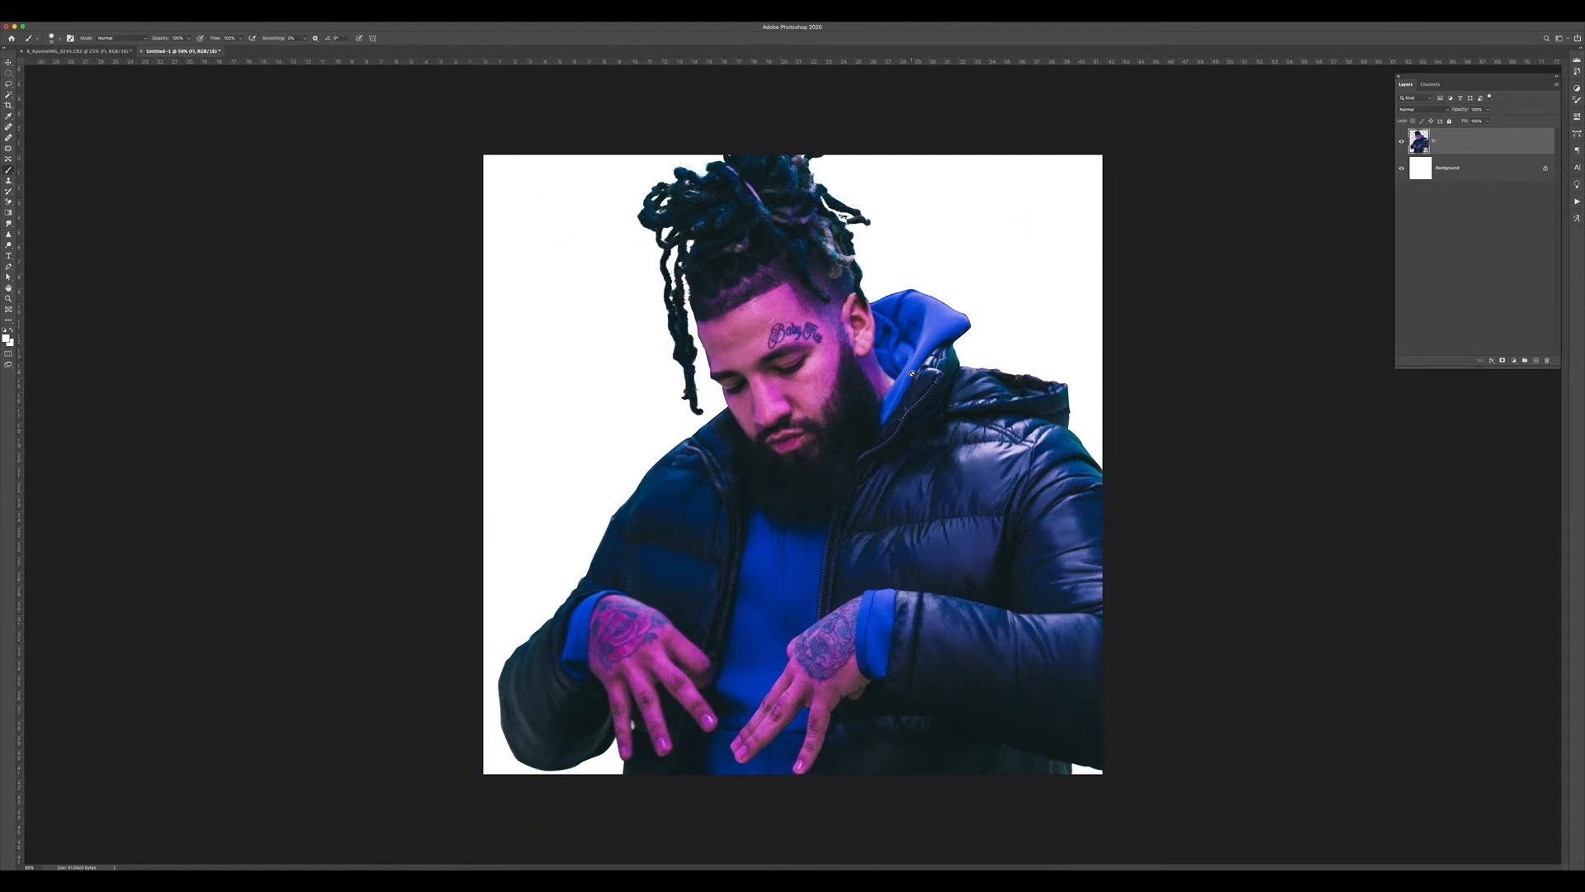
- Bring the cut-out of the hands-over-face portrait into the square composition and convert it to a smart object
key("super+minus")
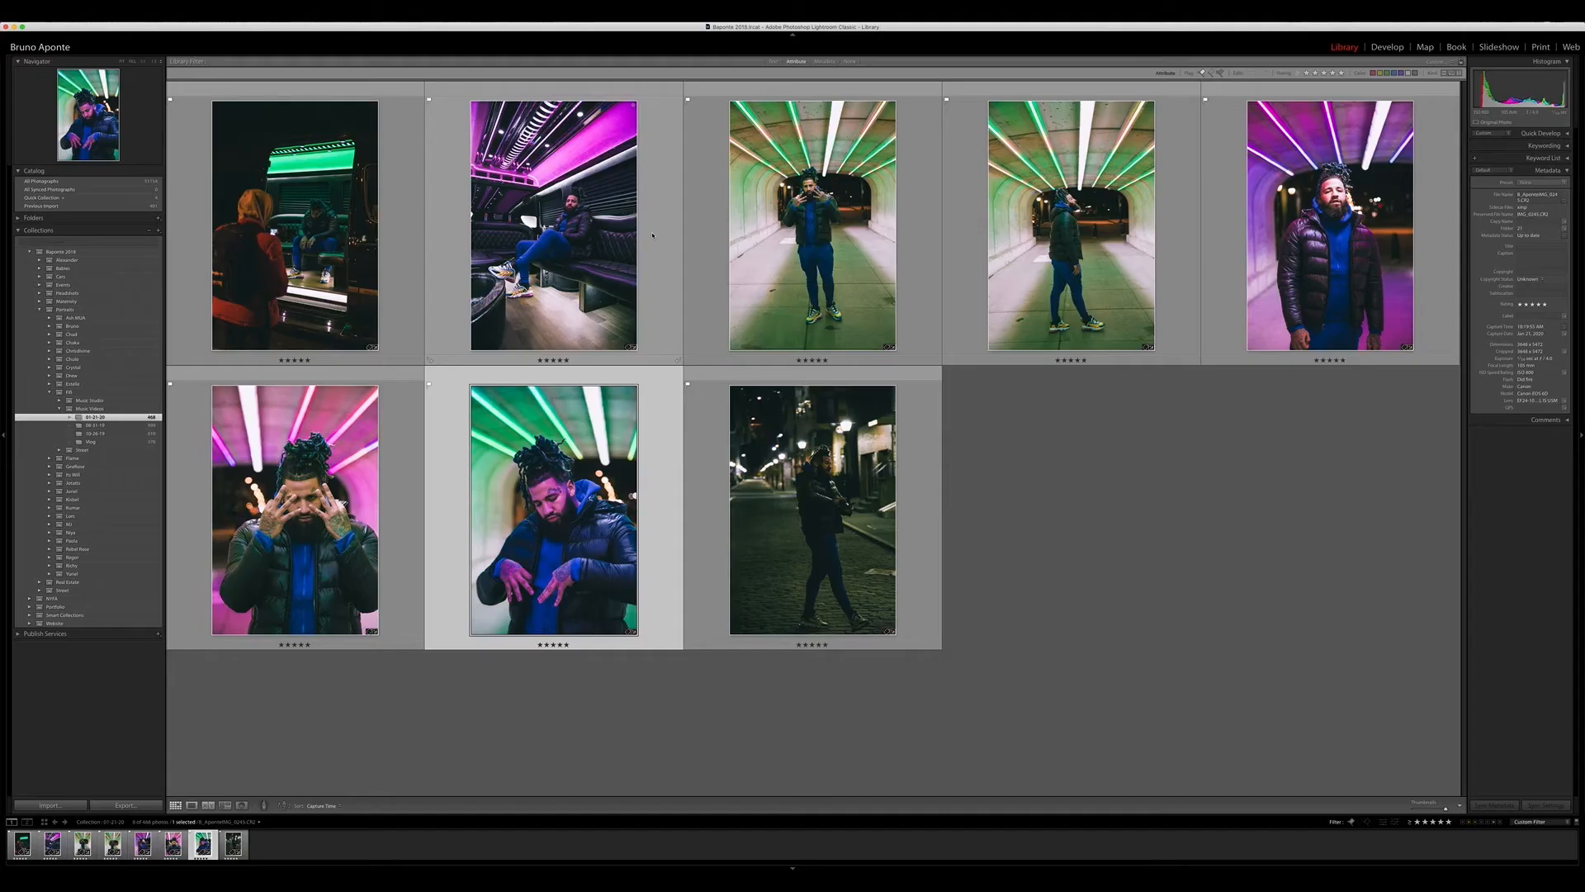
left_click(343, 454)
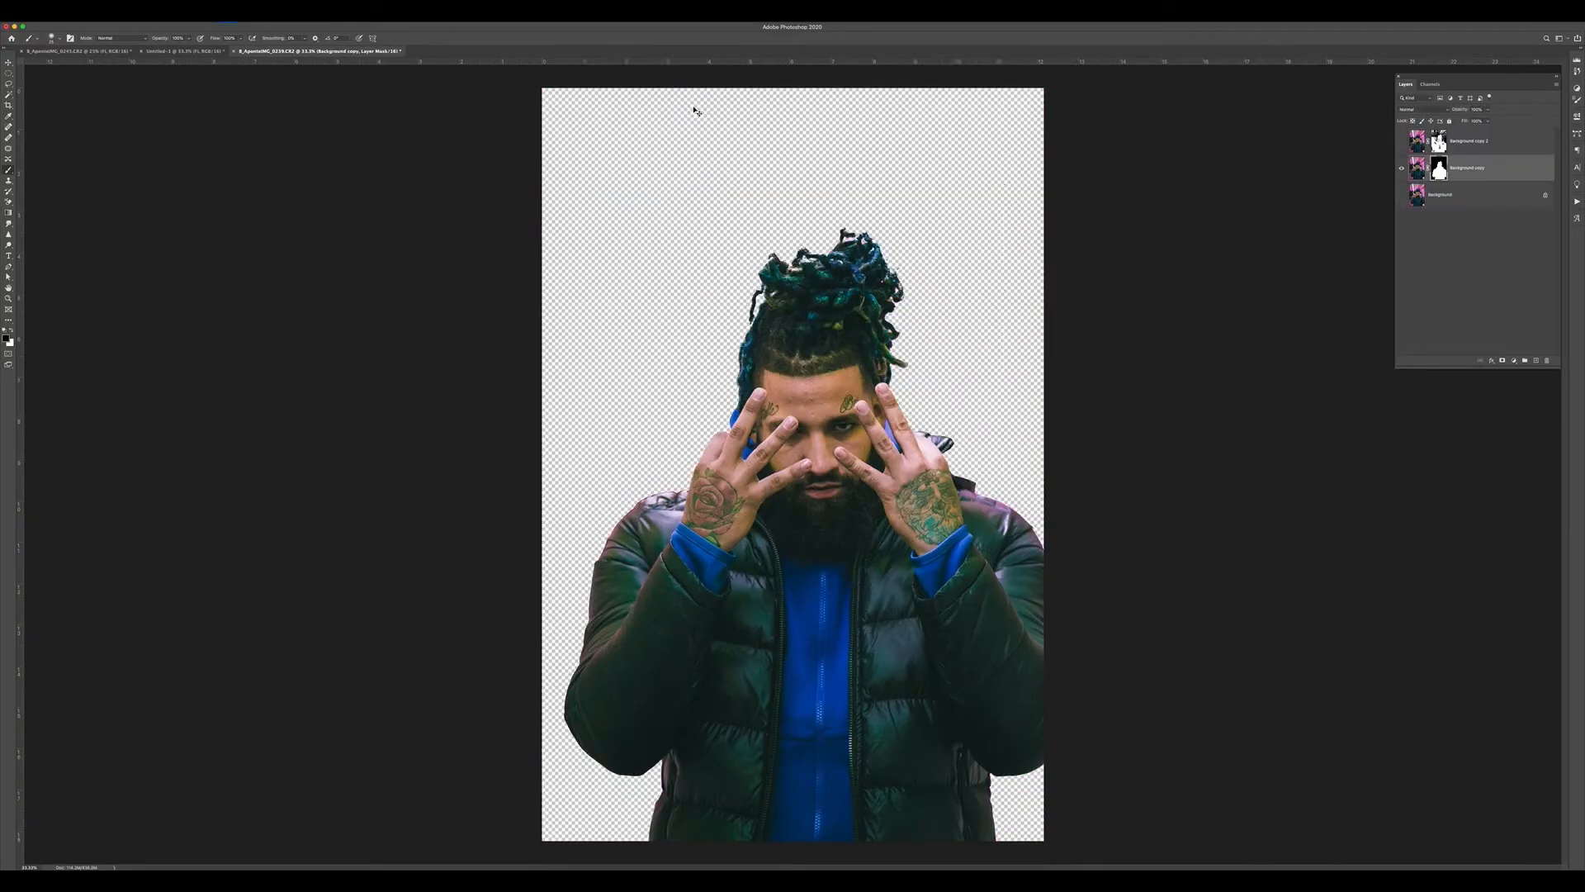
key("super+minus")
key("super+minus")
left_click_drag(1520, 168, 799, 456)
right_click(1512, 150)
left_click(1460, 254)
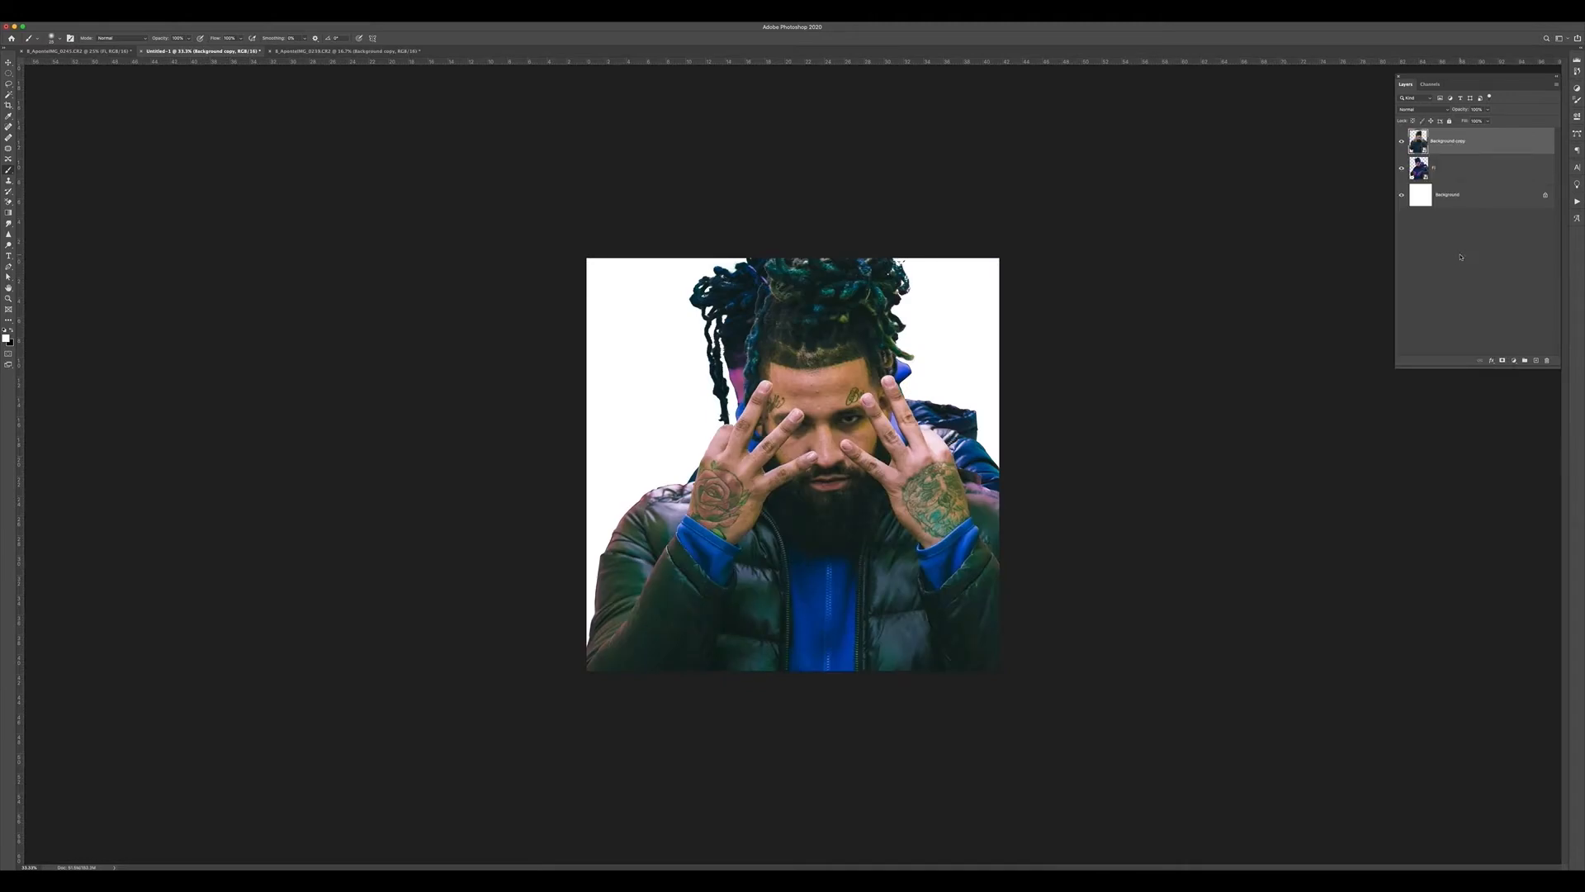
- Scale down the hands-over-face portrait on the canvas and set its blend mode to Difference
key("ctrl+minus")
key("ctrl+t")
left_click_drag(987, 275, 947, 292)
key("Return")
left_click(1422, 109)
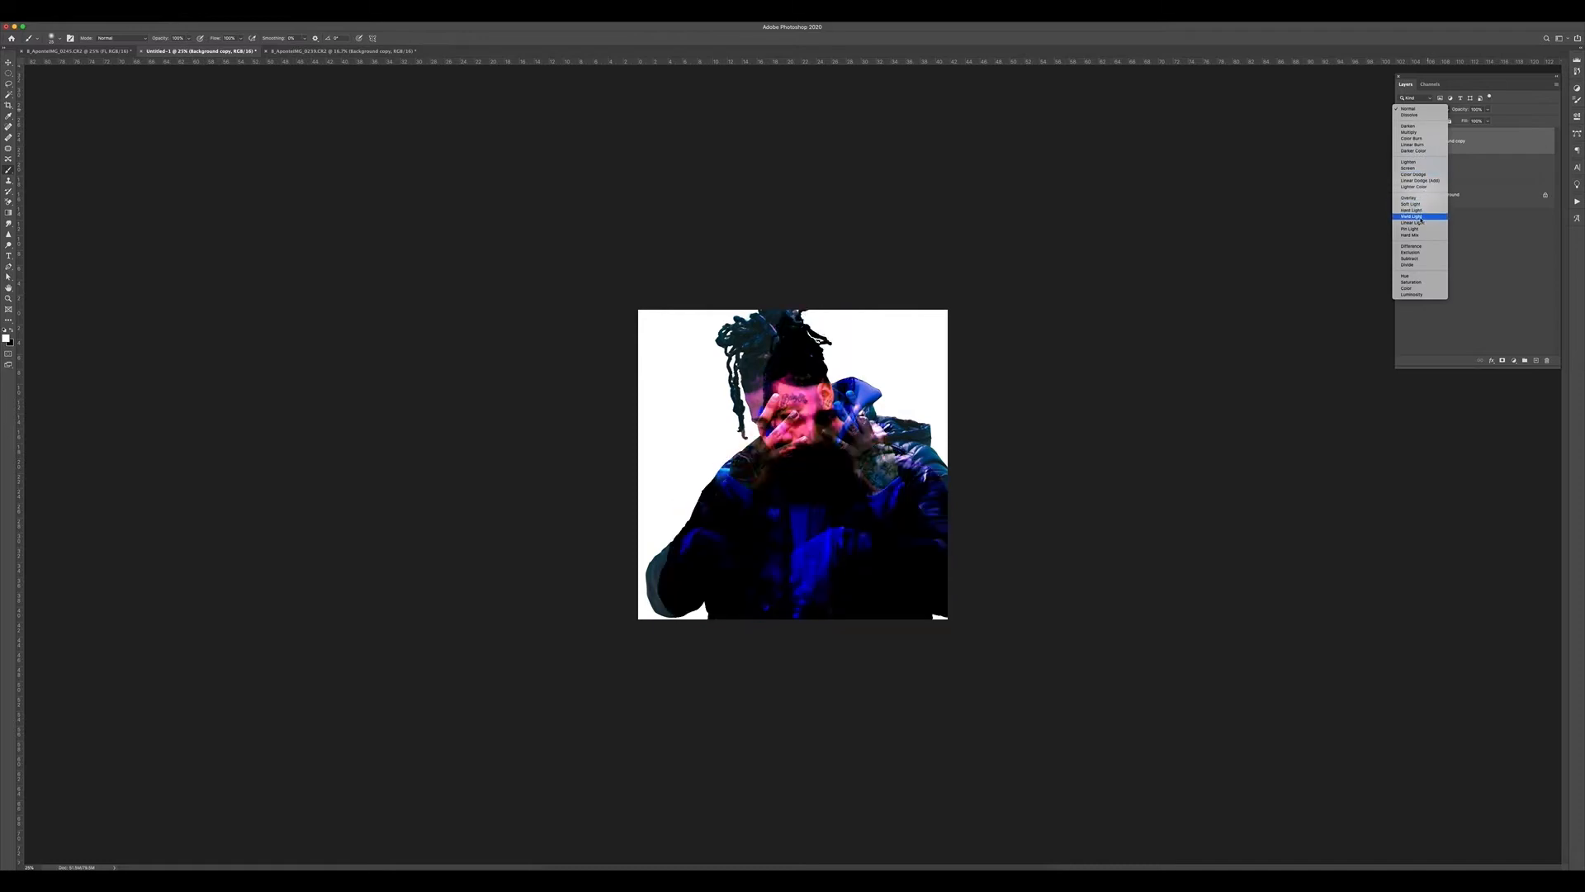
left_click(1416, 246)
left_click(1482, 172)
left_click(1423, 109)
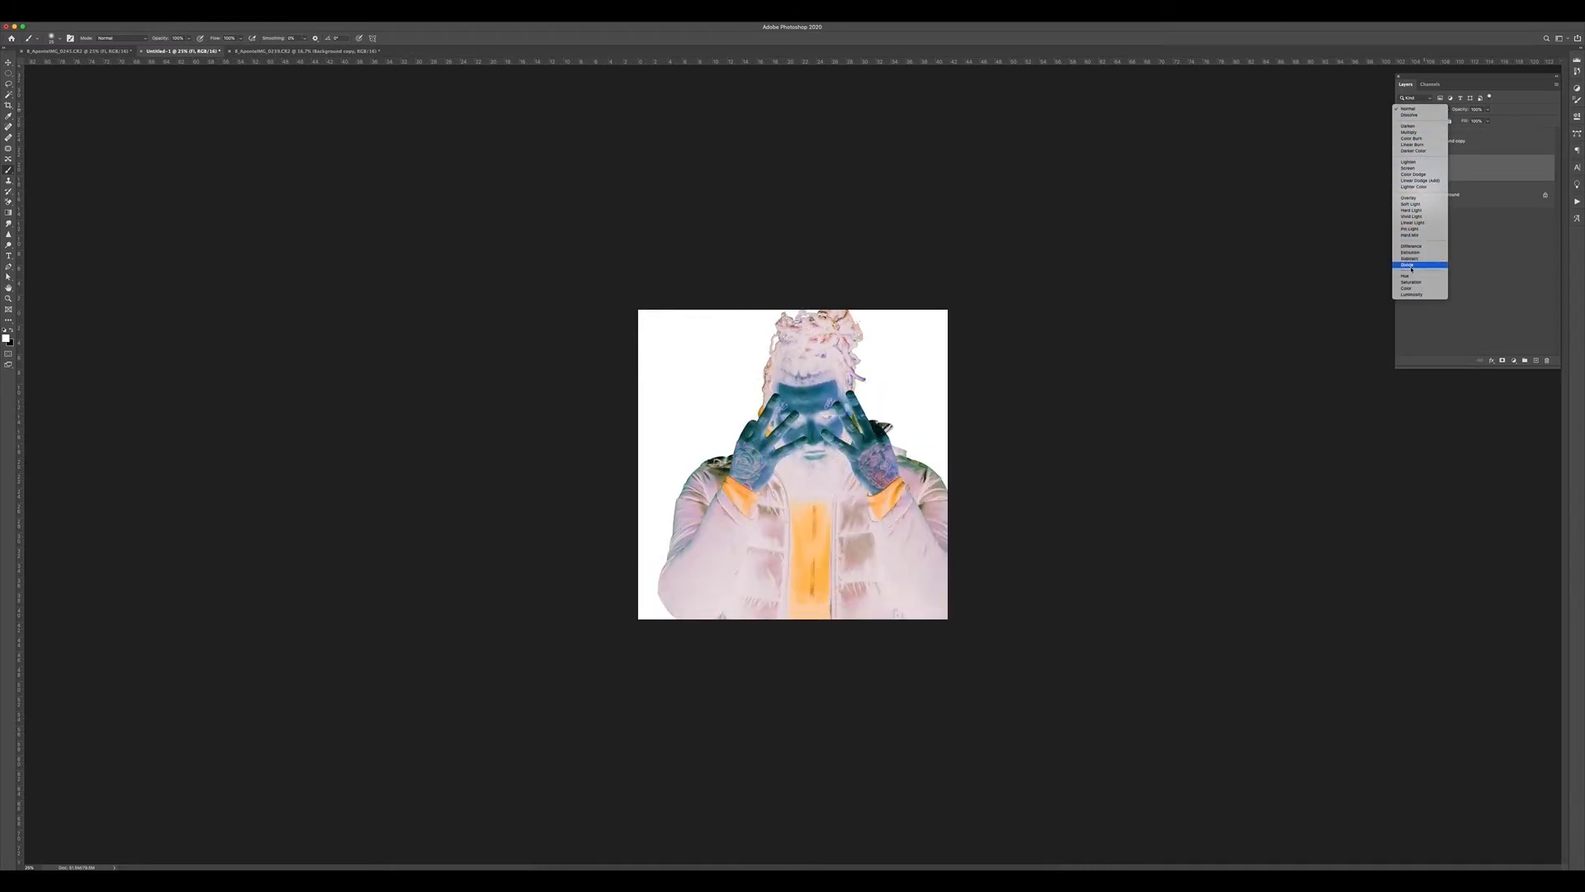
left_click(1377, 129)
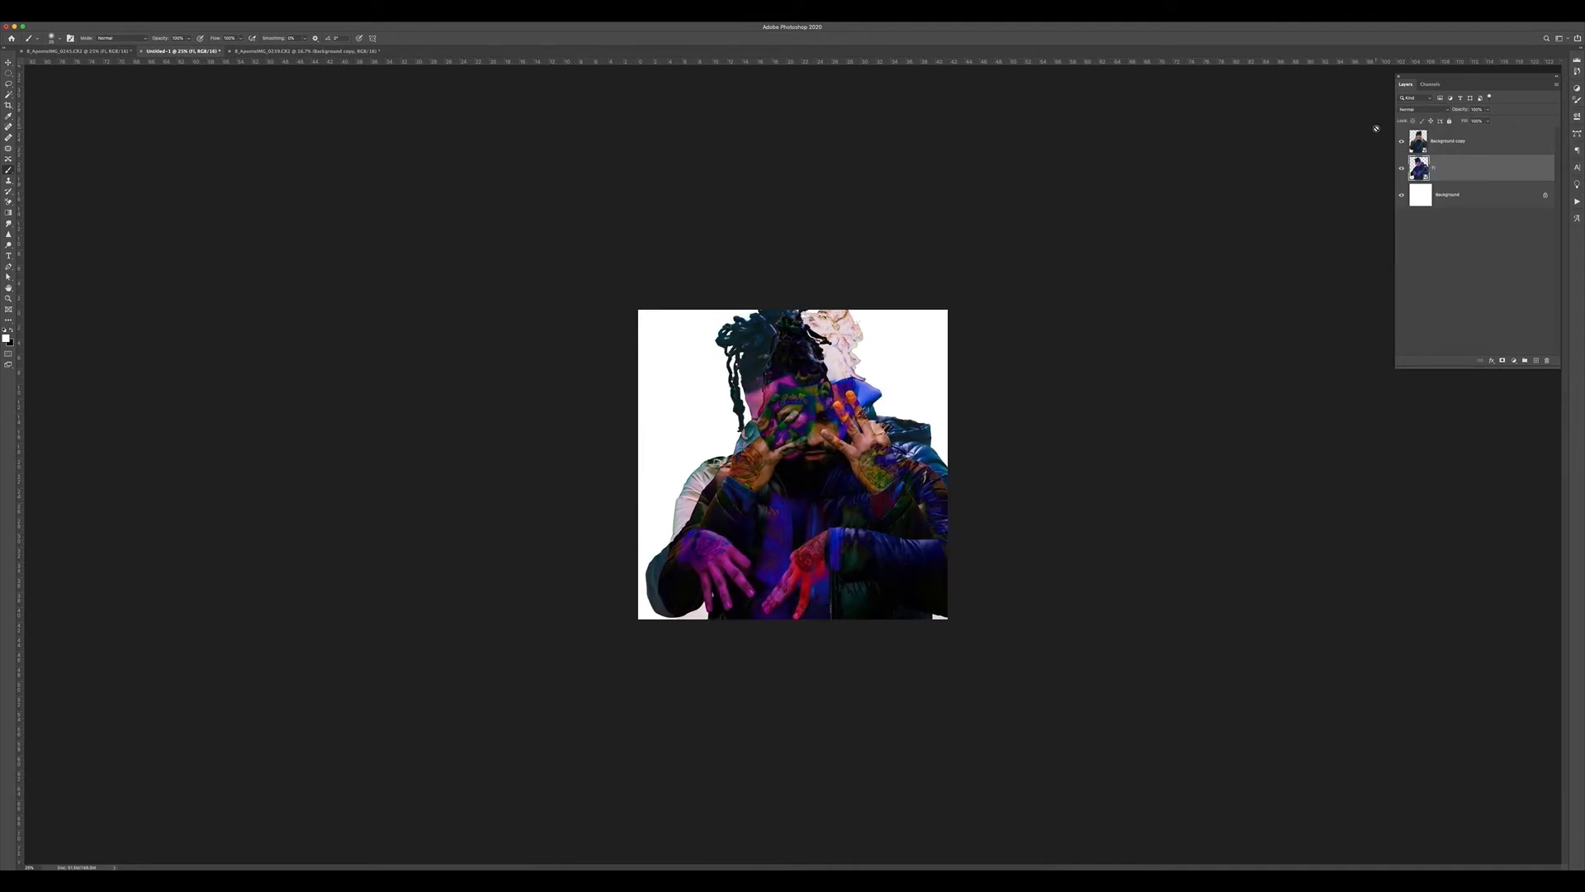
- Browse the folders on the connected drives for a stock background image to open
key("super+o")
left_click(791, 195)
left_click(665, 289)
scroll(665, 289, "down", 5)
left_click(665, 279)
left_click(724, 209)
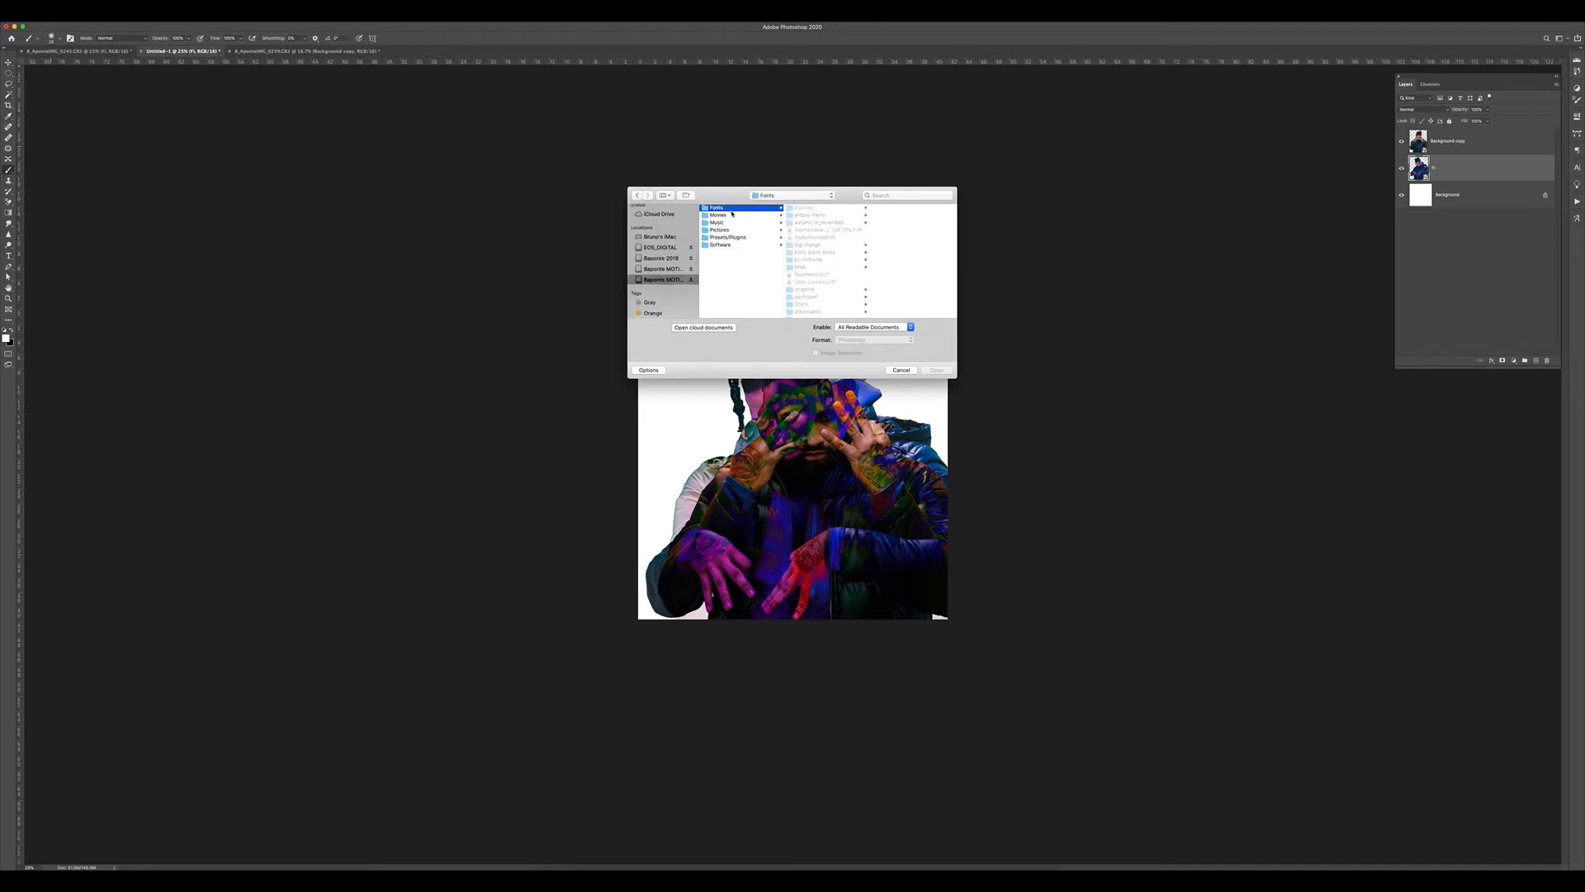
left_click(734, 230)
left_click(737, 238)
left_click(658, 271)
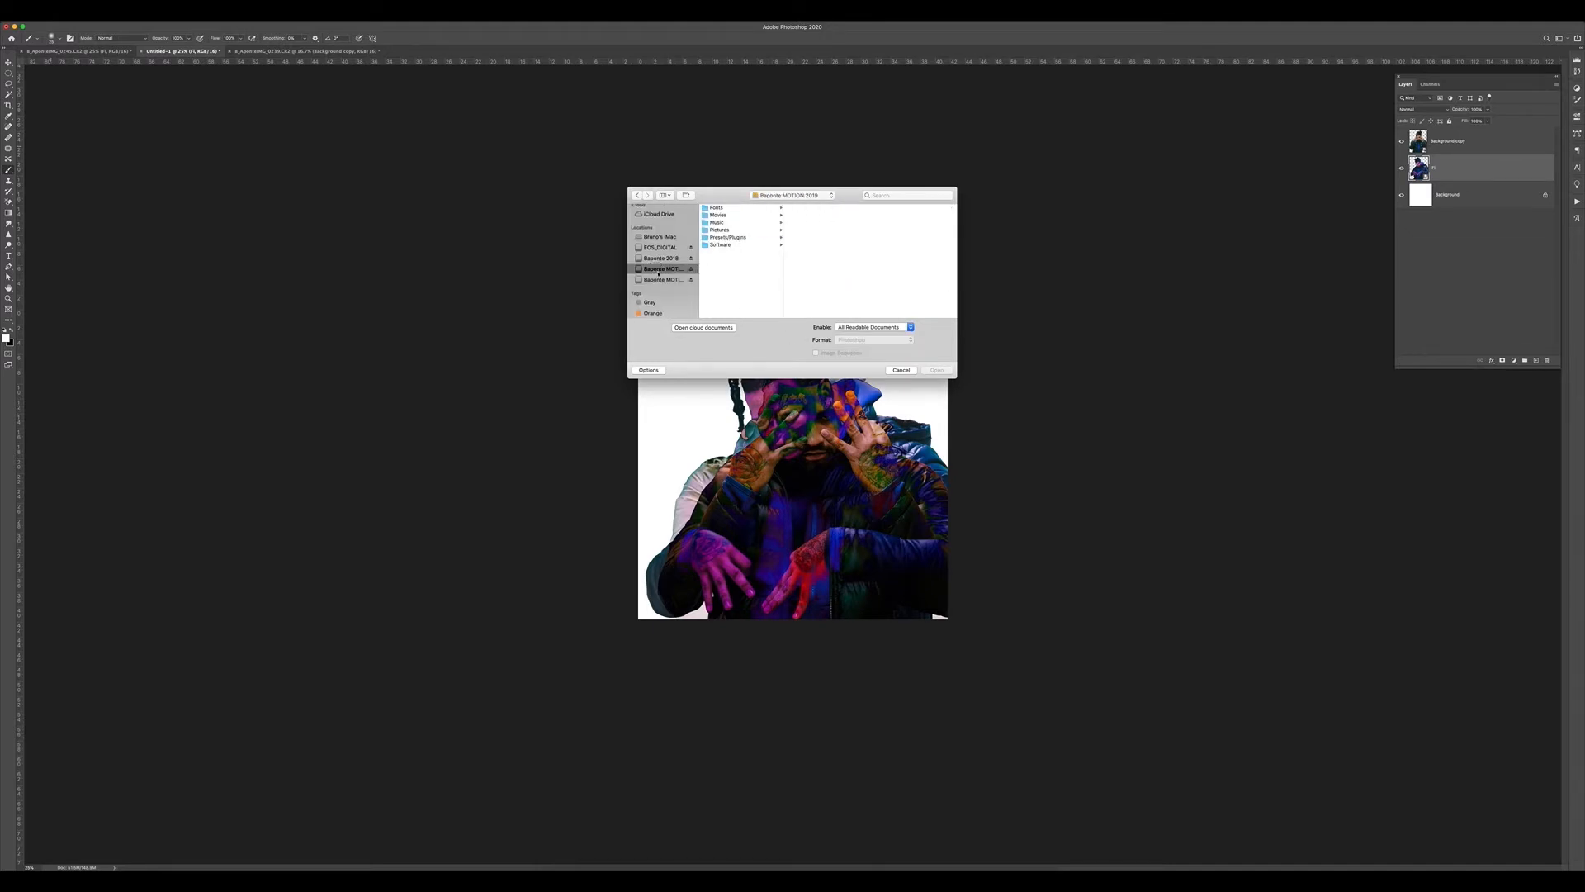
- Open the Moody Clouds 2.jpg image from the Stock folder
left_click(662, 258)
left_click(707, 304)
scroll(818, 260, "down", 2)
left_click(793, 232)
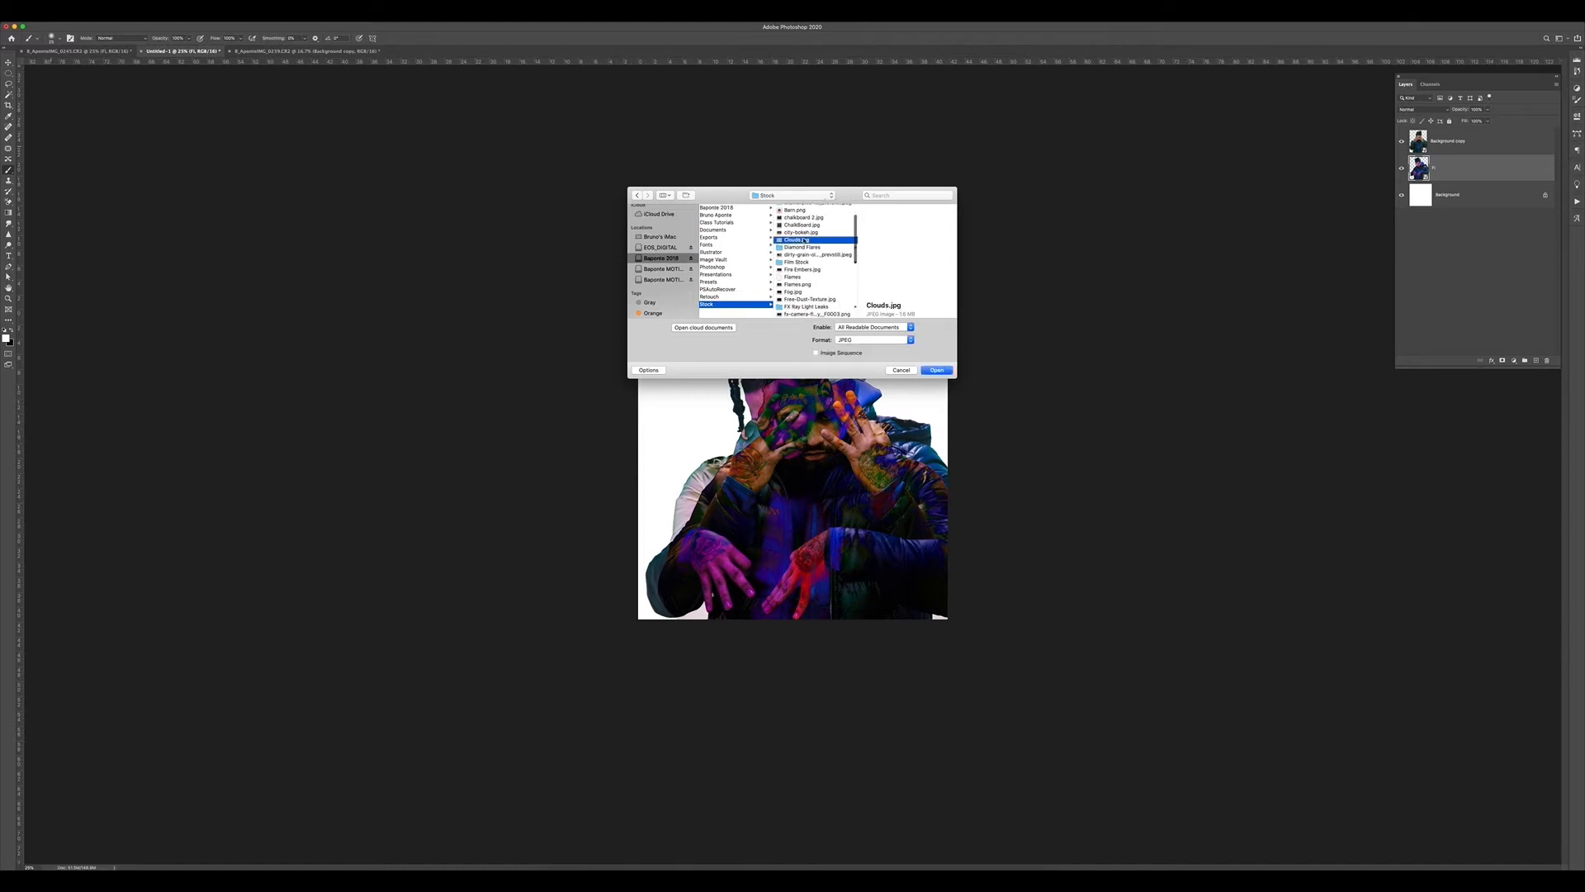
scroll(816, 260, "down", 8)
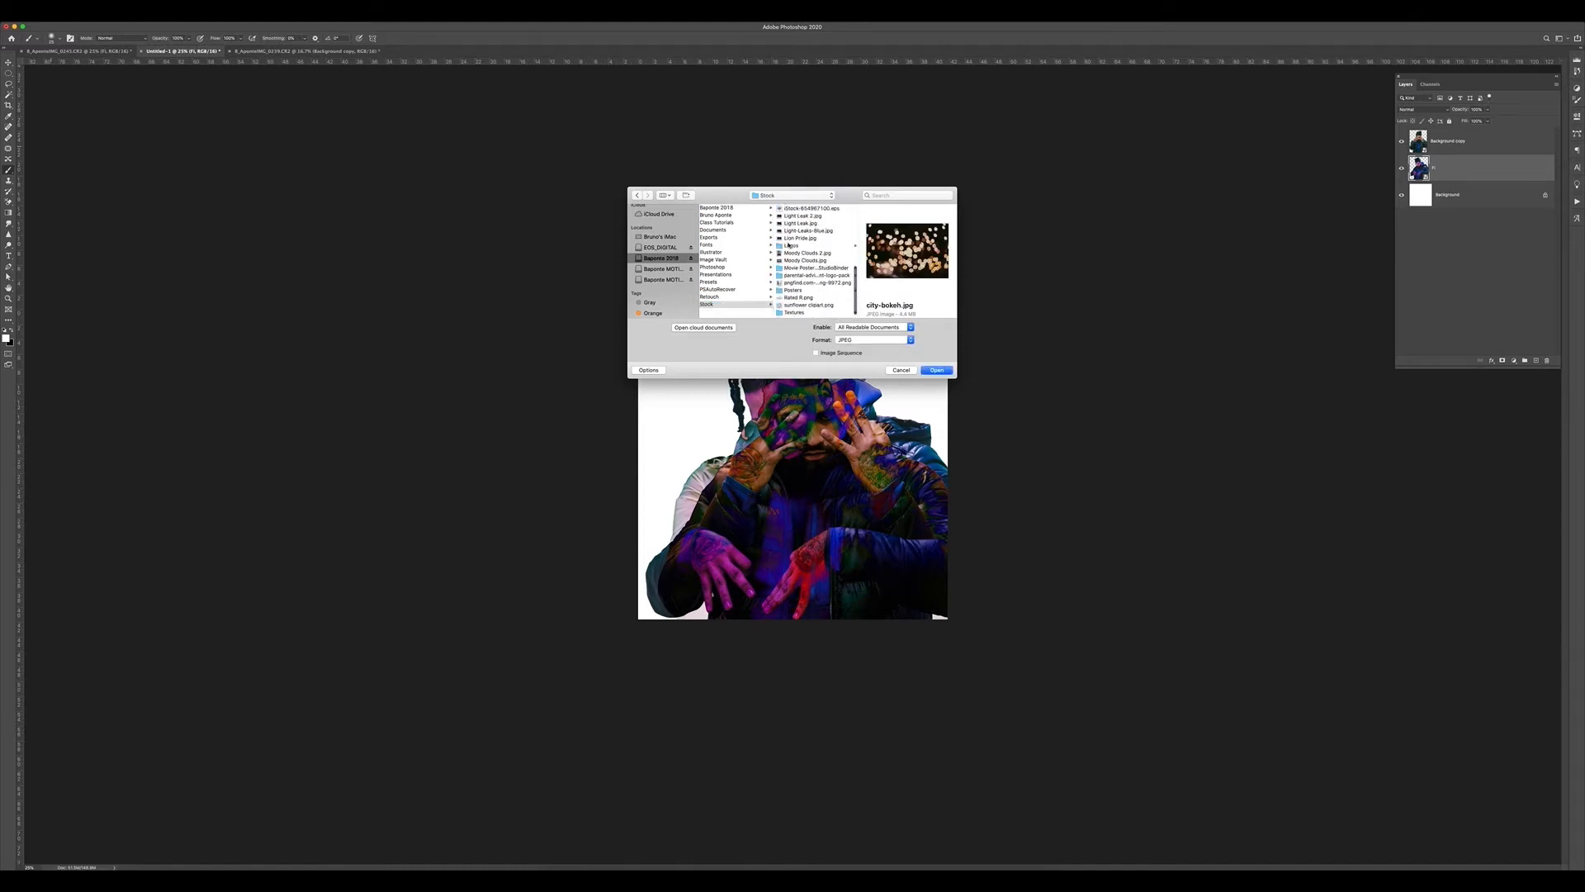
left_click(786, 248)
double_click(787, 249)
left_click(453, 305)
- Copy the cloud image into the square composition, place it directly above the white Background layer and convert it to a smart object
key("v")
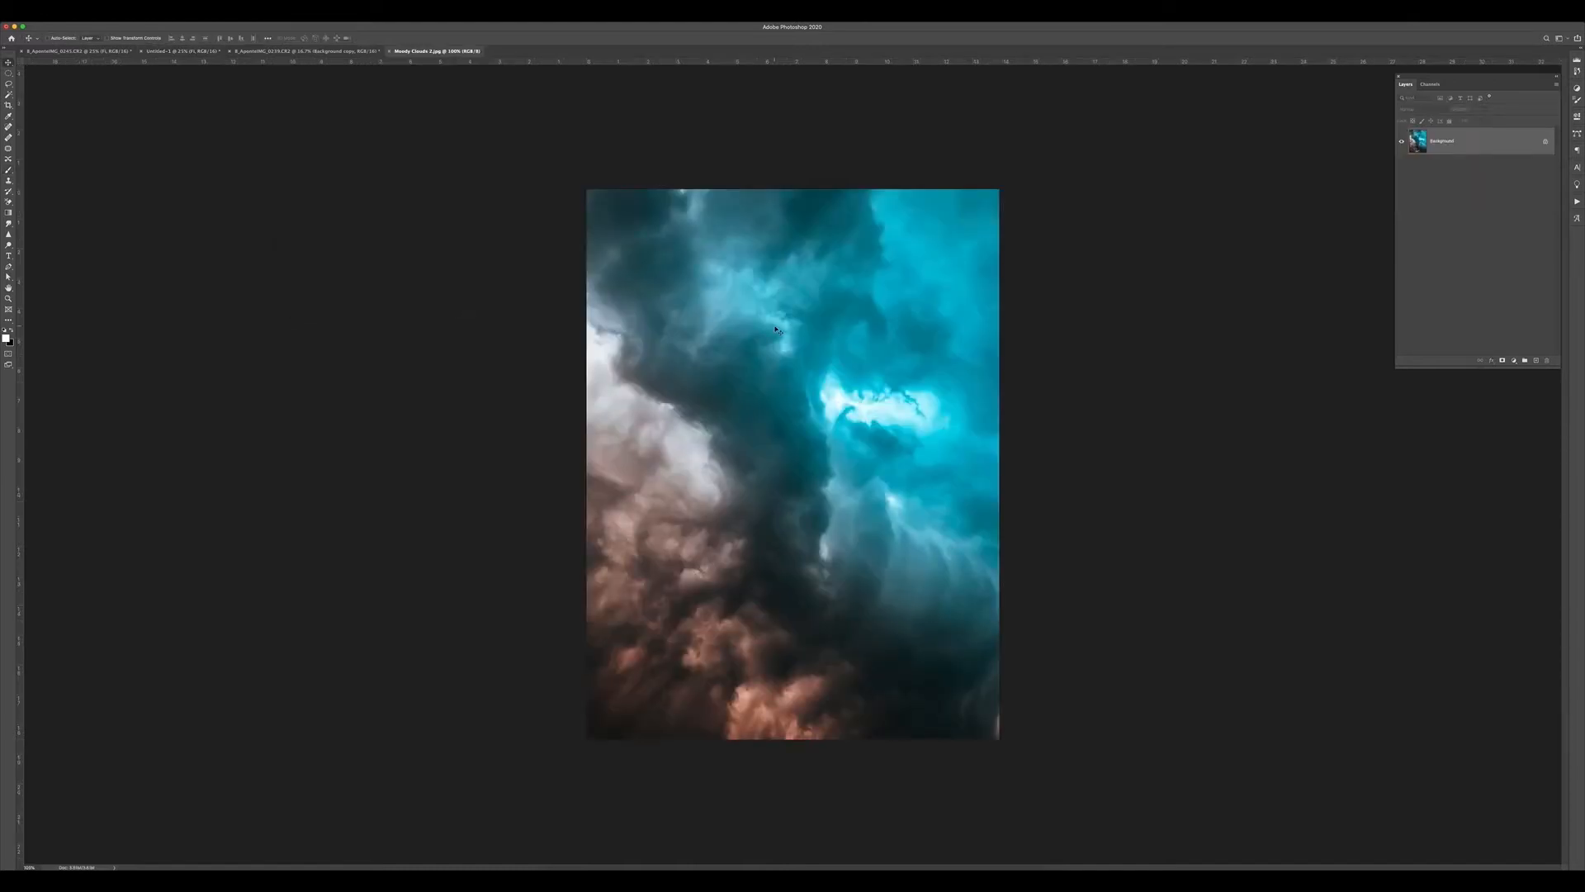
left_click_drag(172, 55, 842, 577)
left_click_drag(1472, 168, 1453, 209)
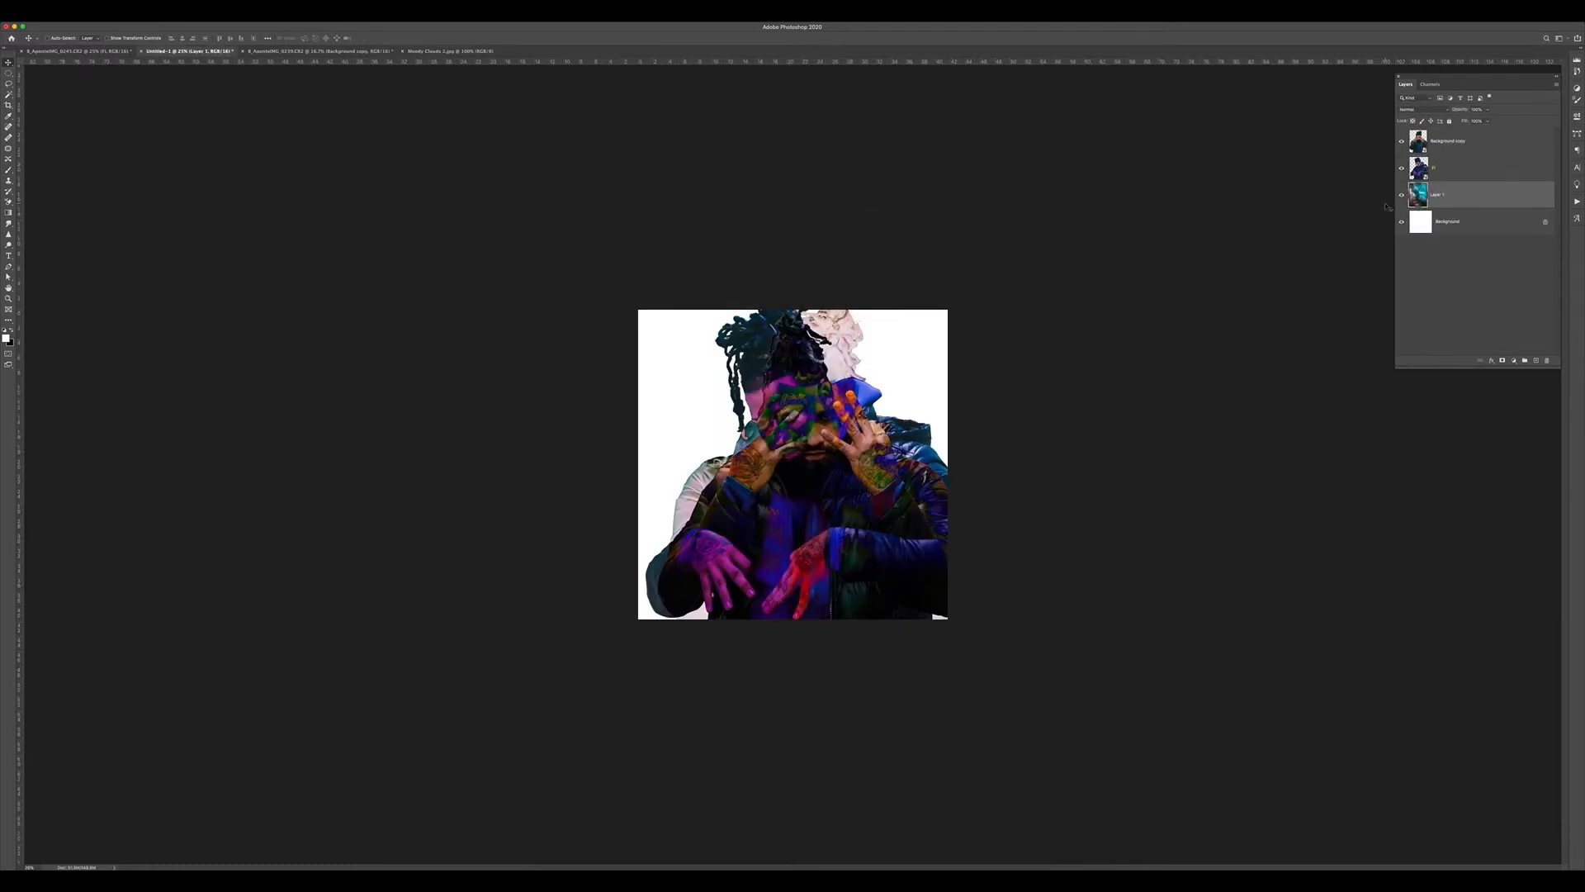
right_click(1454, 195)
left_click(1498, 301)
- Enlarge and reposition the cloud layer so it covers the whole canvas behind the portraits
key("super+t")
left_click_drag(868, 480, 1001, 272)
left_click_drag(850, 602, 849, 544)
key("Return")
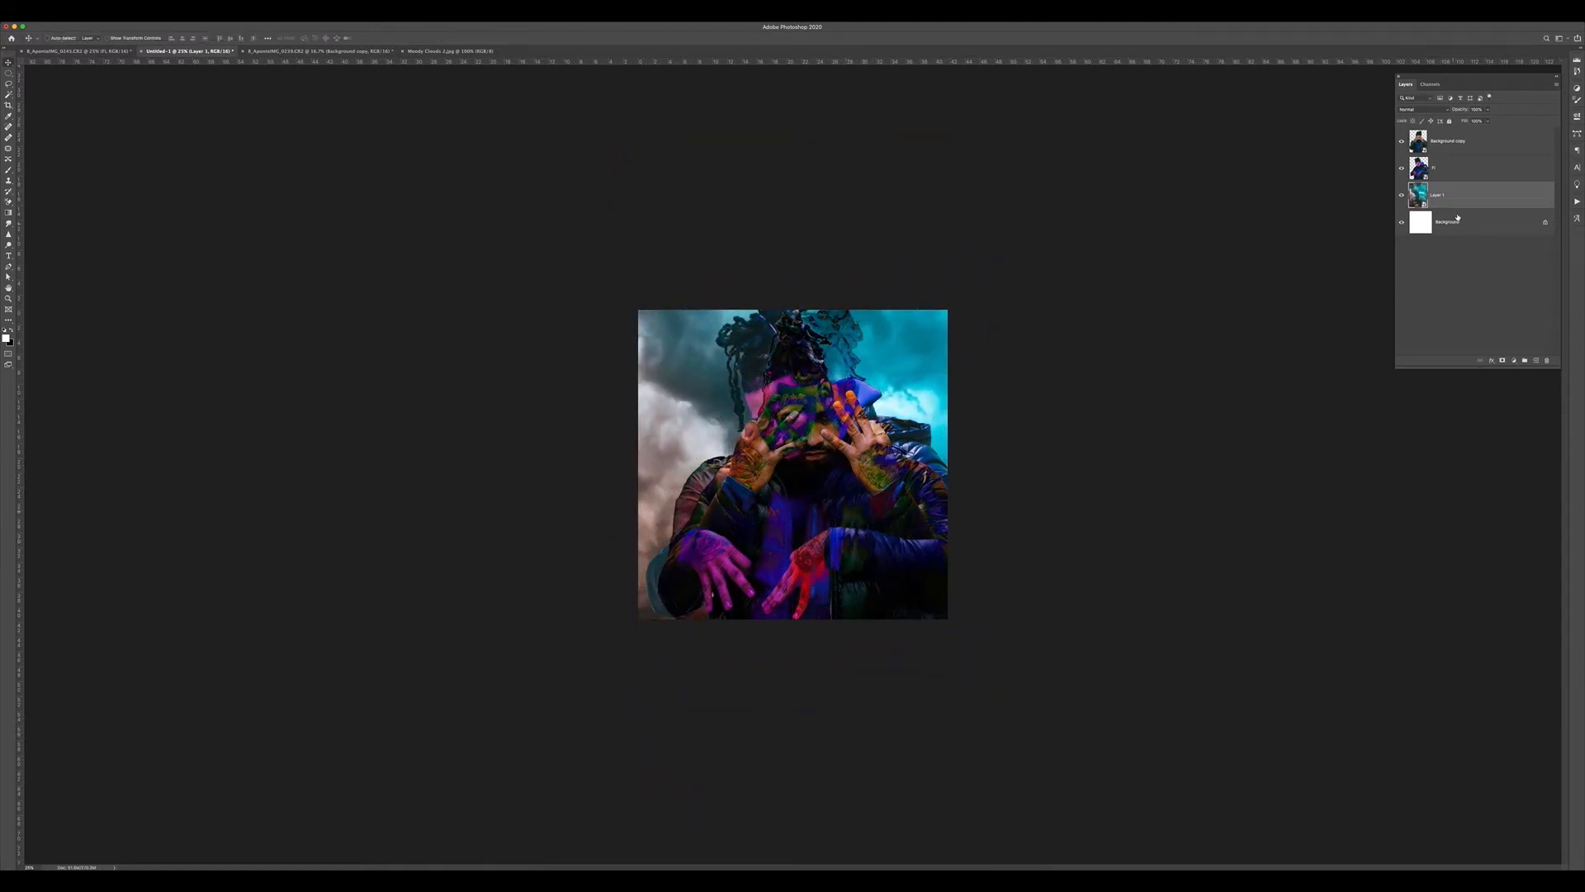
- Move the cloud layer to the top of the layer stack and set its blend mode to Screen
left_click_drag(1441, 200, 1441, 136)
left_click(1423, 109)
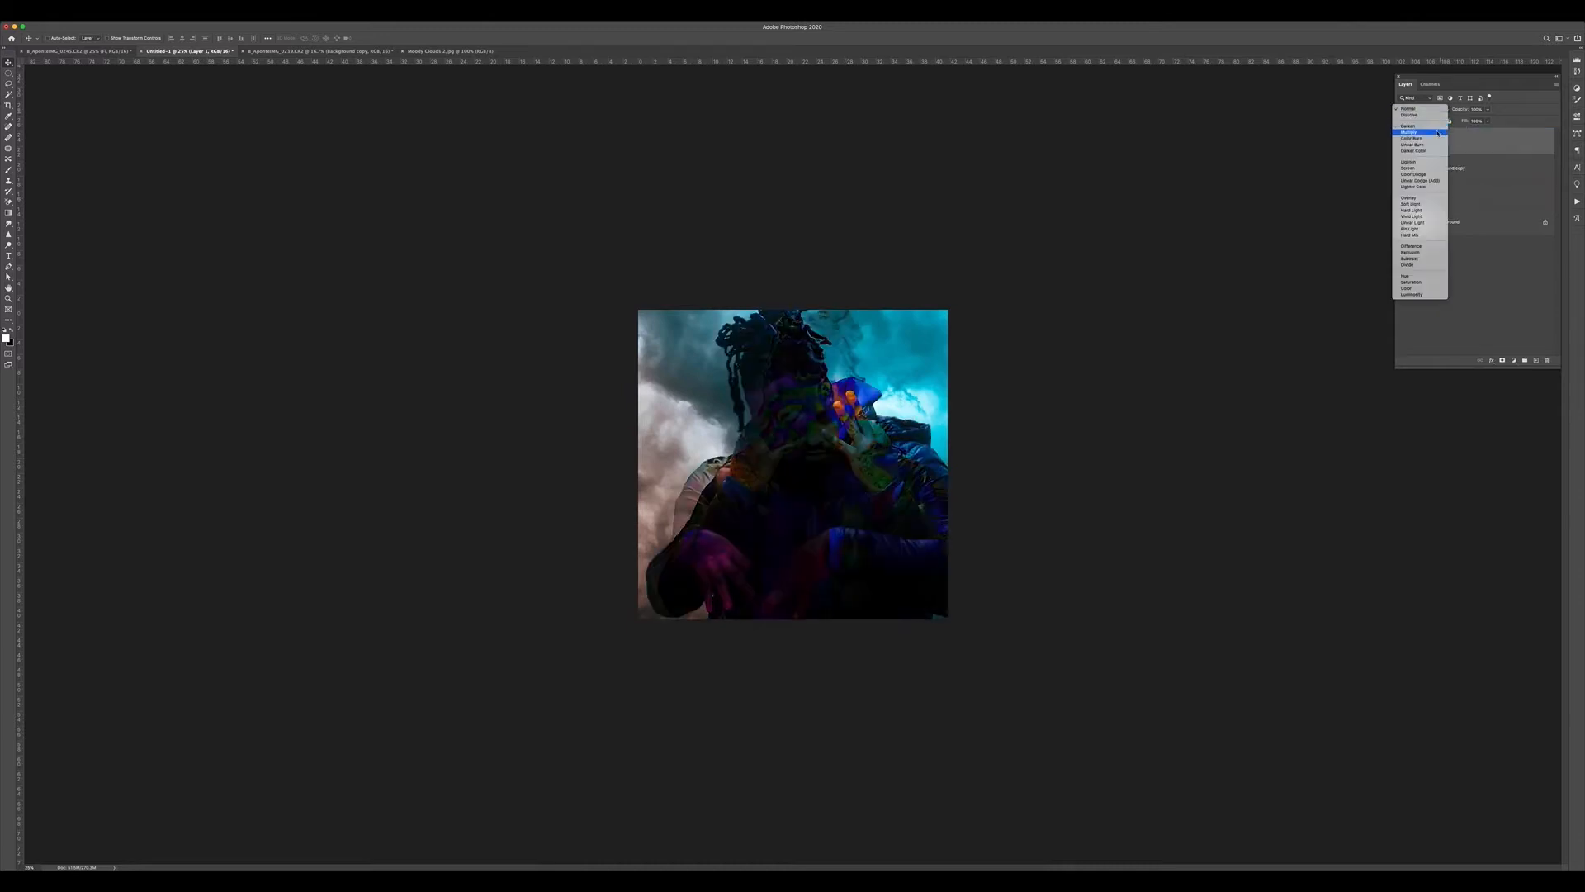
left_click(1434, 168)
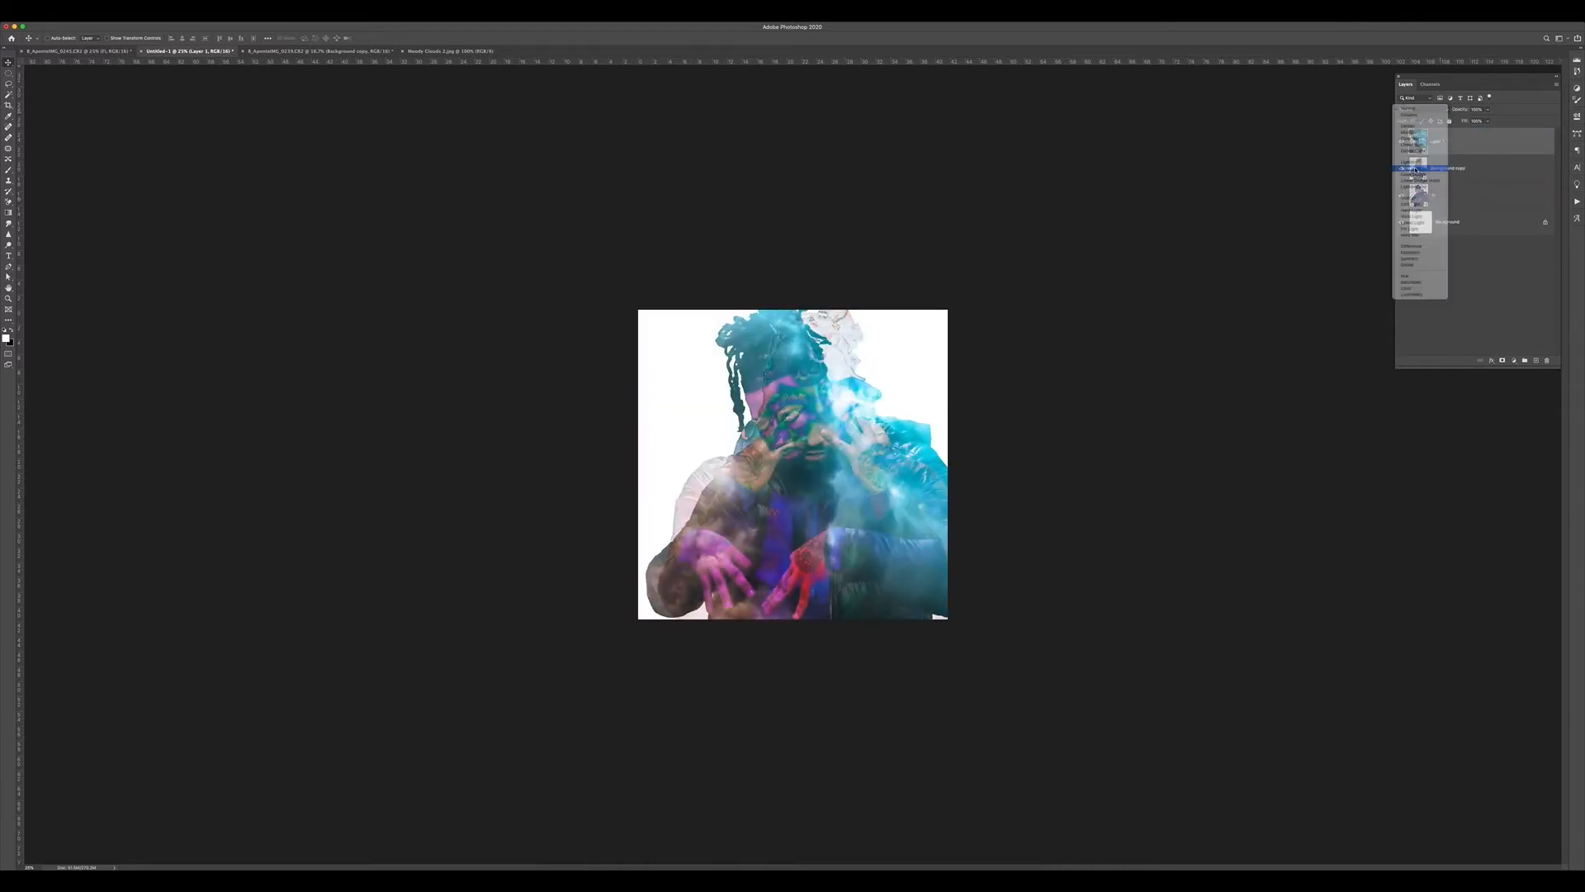
- Add a Curves adjustment layer above the clouds and pull the black point inward to deepen the shadows
left_click(1514, 361)
left_click(1535, 411)
mouse_move(1517, 200)
left_mouse_down()
mouse_move(1531, 186)
mouse_move(1503, 213)
left_mouse_up()
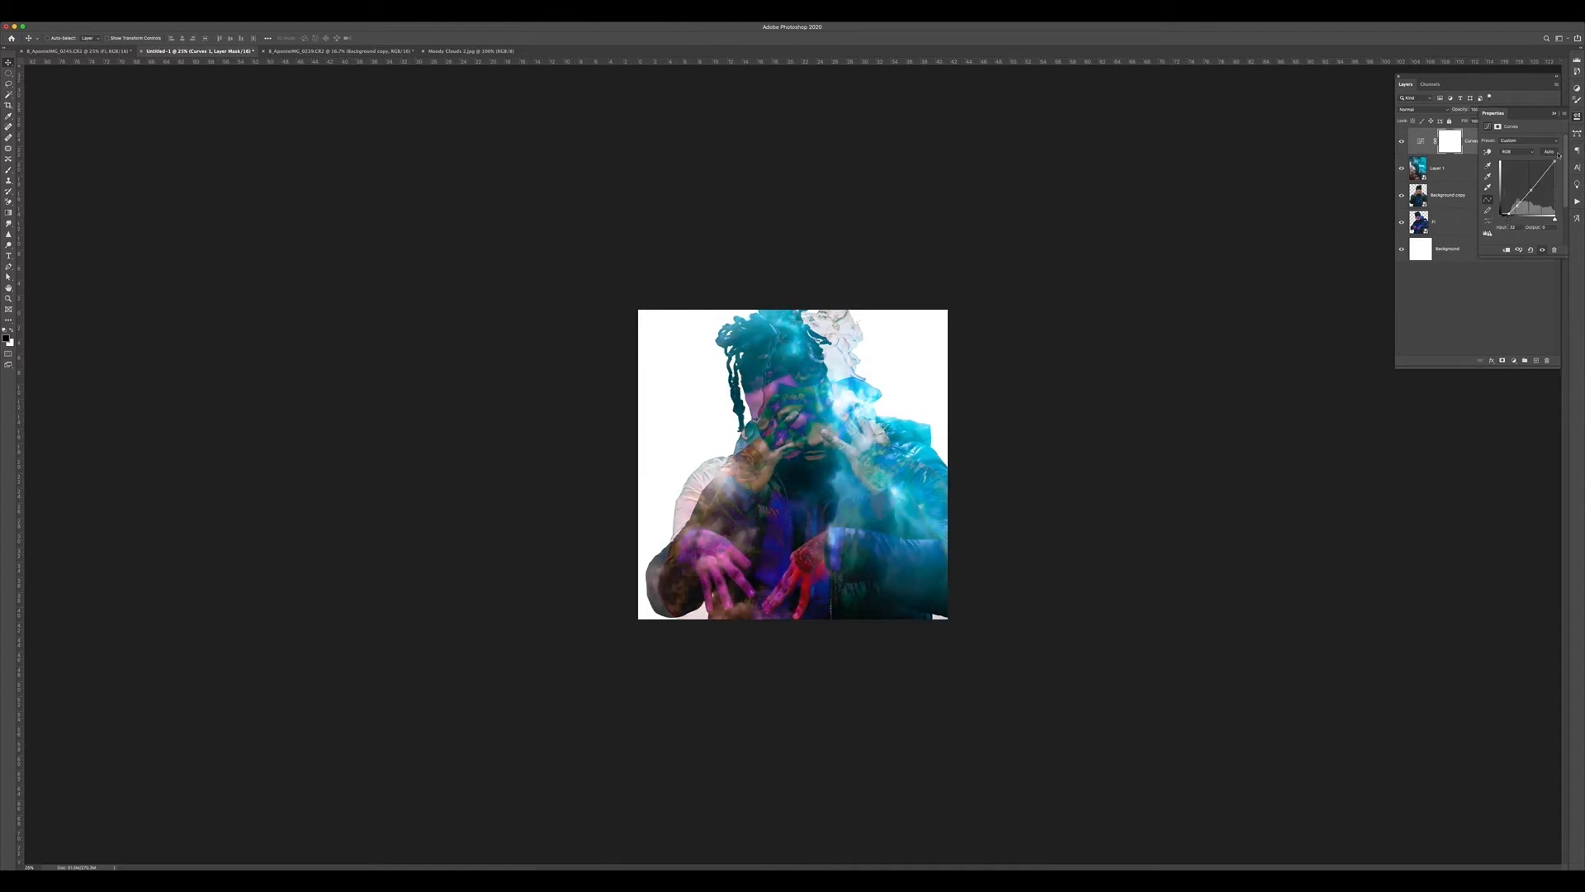
left_click(1553, 113)
- Duplicate the cloud layer and move one of the cloud layers down among the portrait layers
left_click(1463, 221)
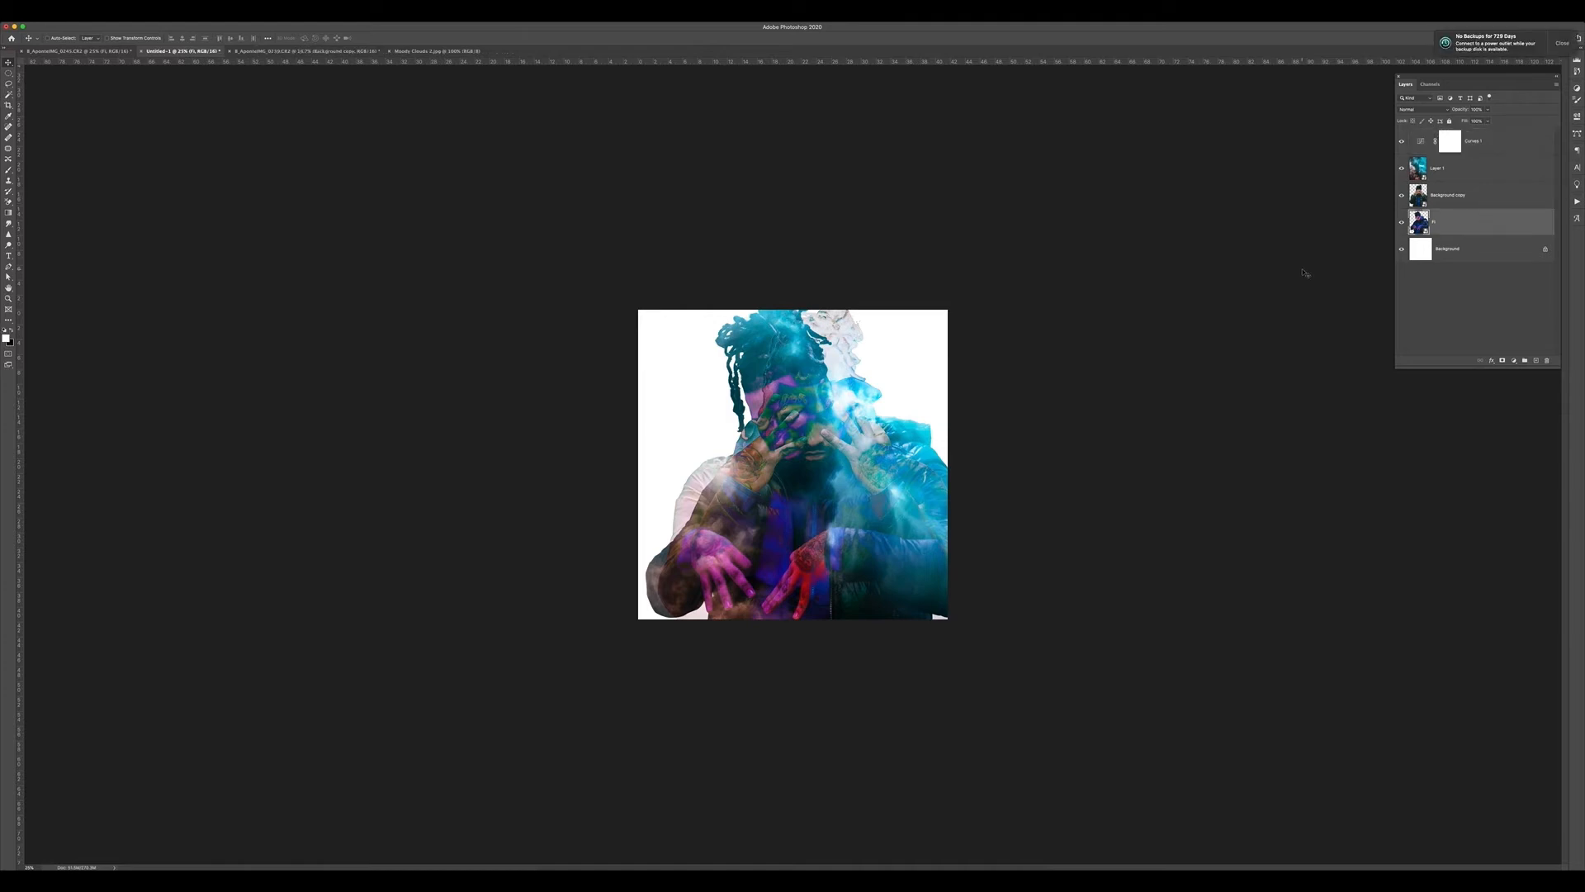
left_click(1456, 171)
key("super+j")
left_click_drag(1457, 171, 1461, 238)
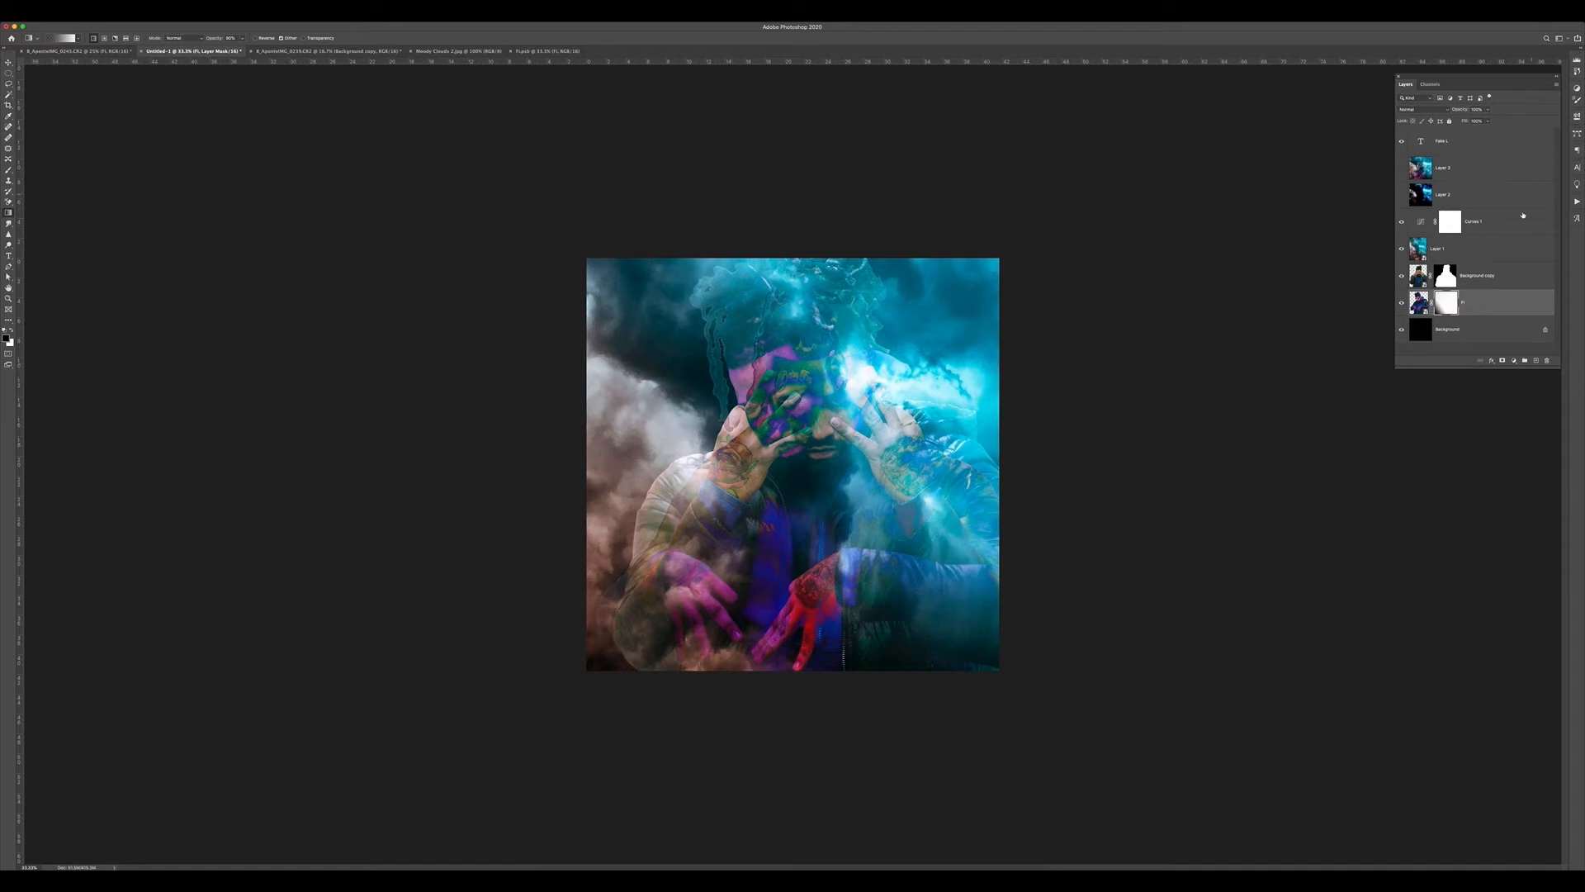
- Fade the area above the head on the Background copy layer's mask with a diagonal gradient
left_click(1445, 276)
left_click_drag(842, 229, 822, 302)
key("super+z")
left_click_drag(885, 257, 821, 339)
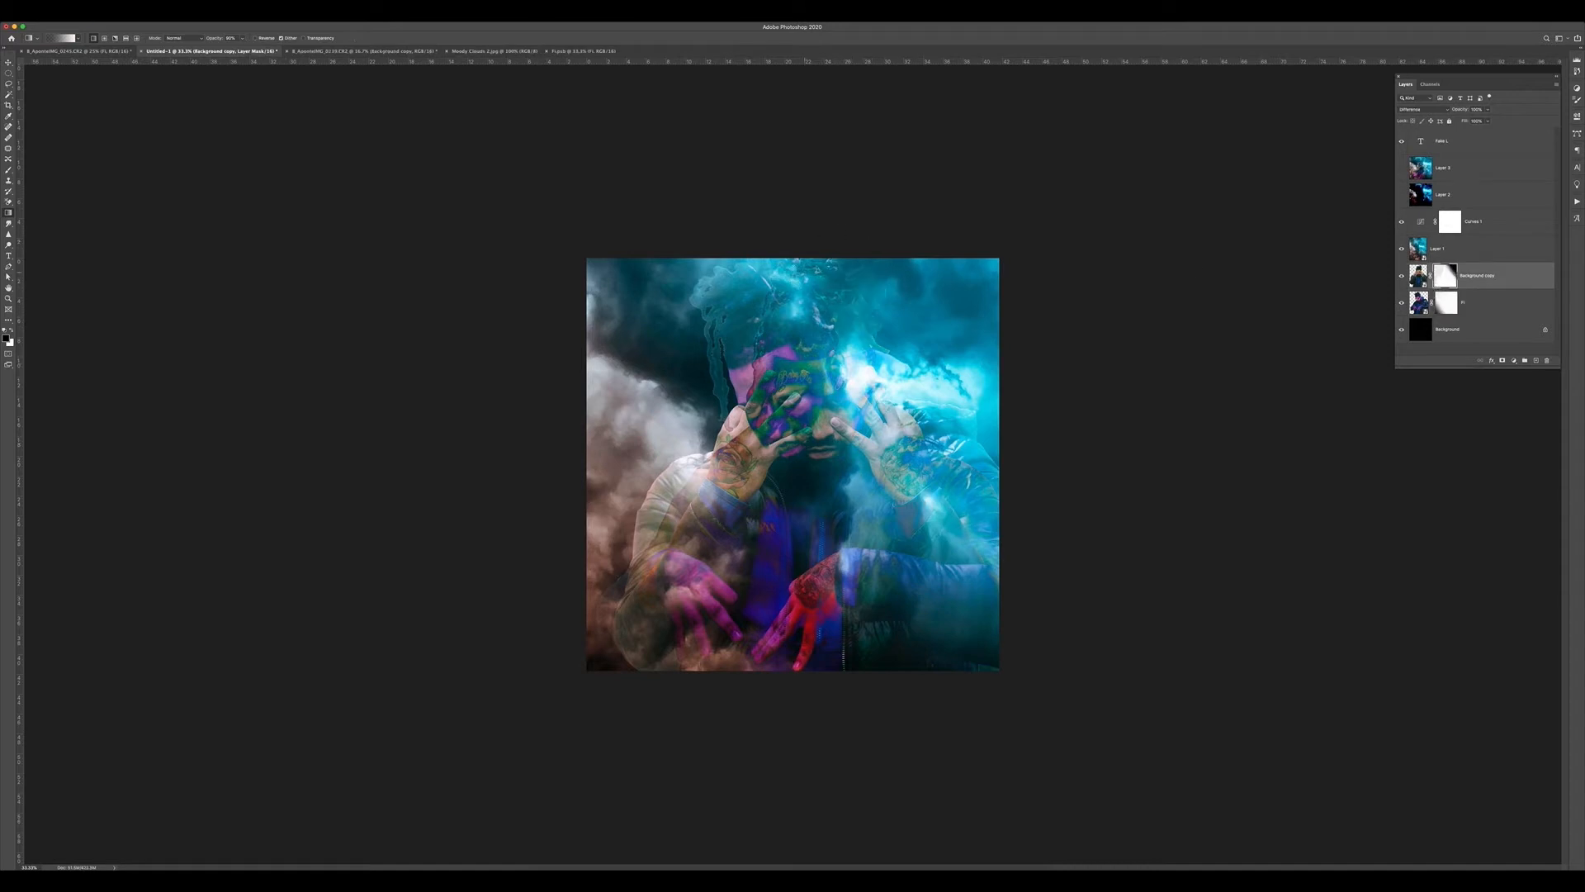
- Raise the textured brush's flow and paint out the outer arm of the hands-over-face portrait on its layer mask
key("m")
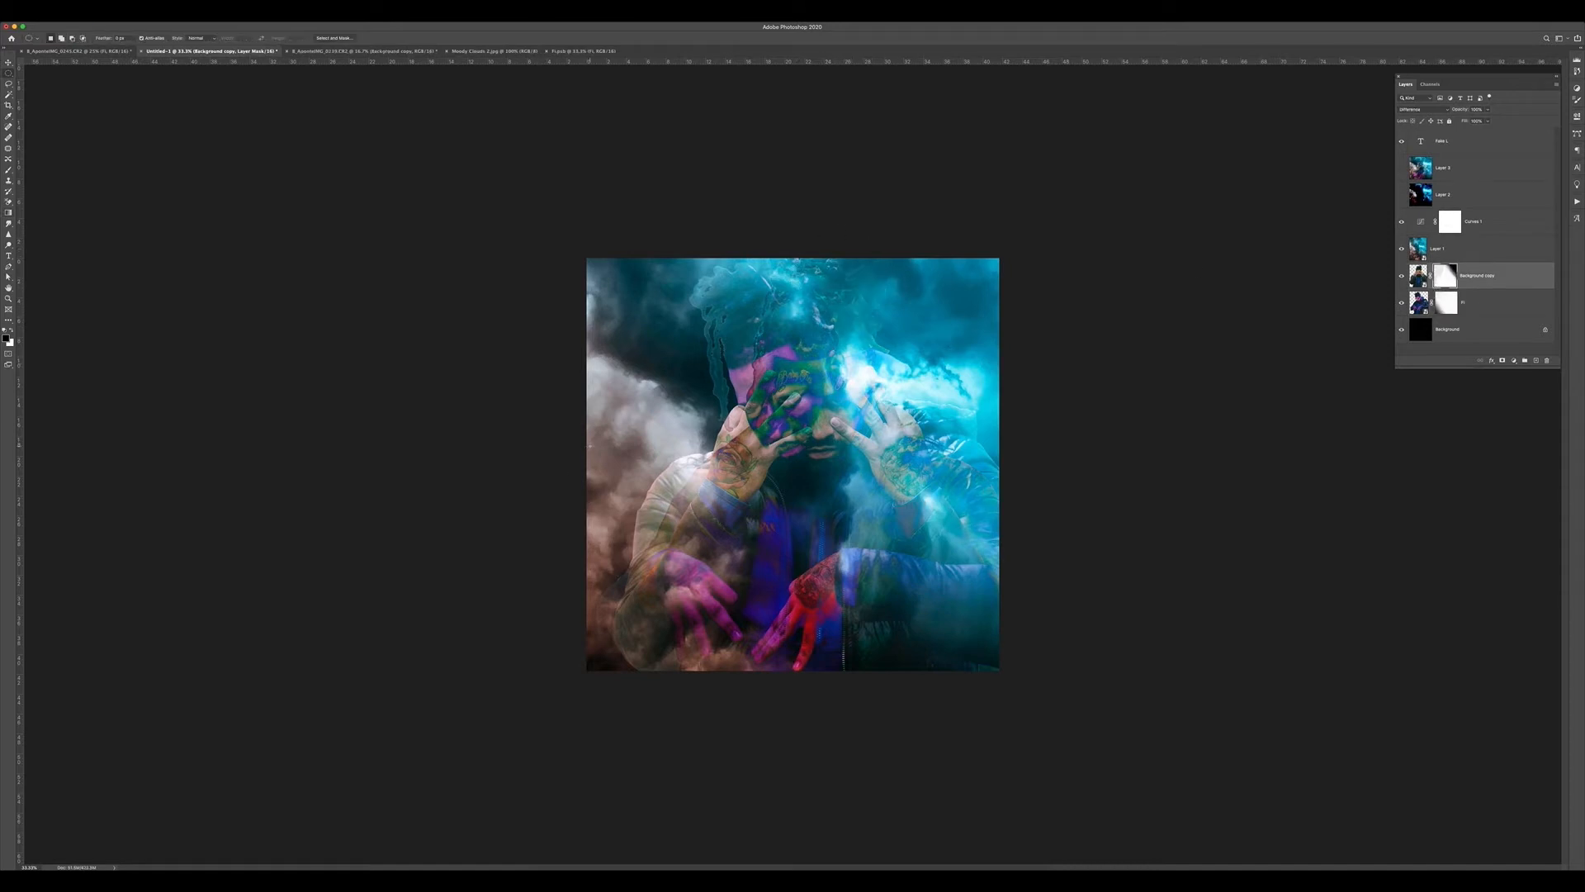
key("b")
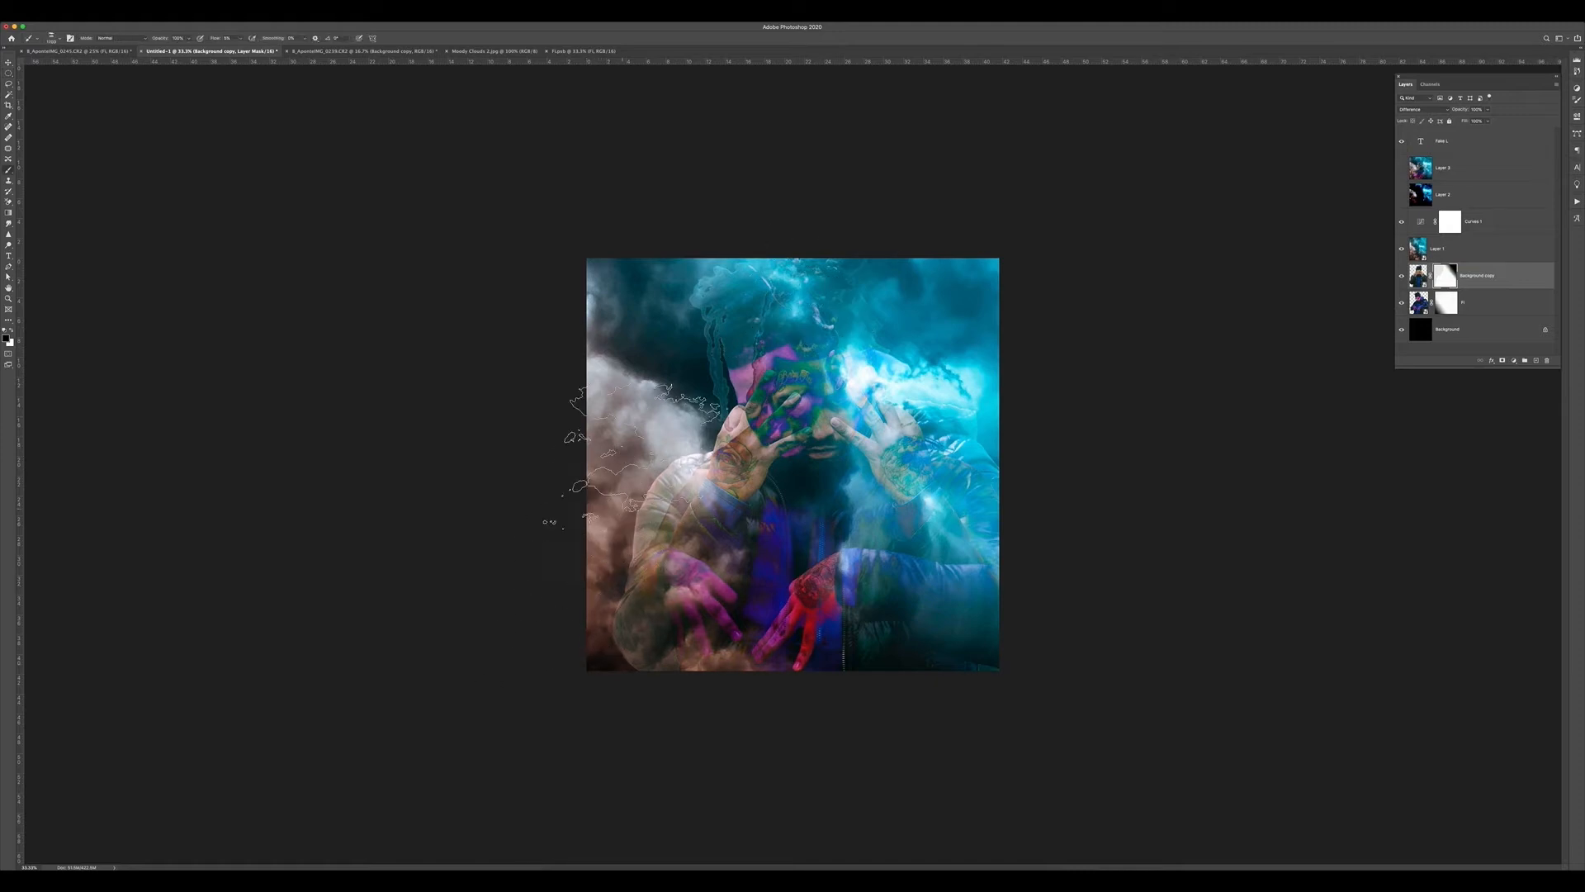
left_click_drag(215, 38, 248, 38)
left_click(611, 548)
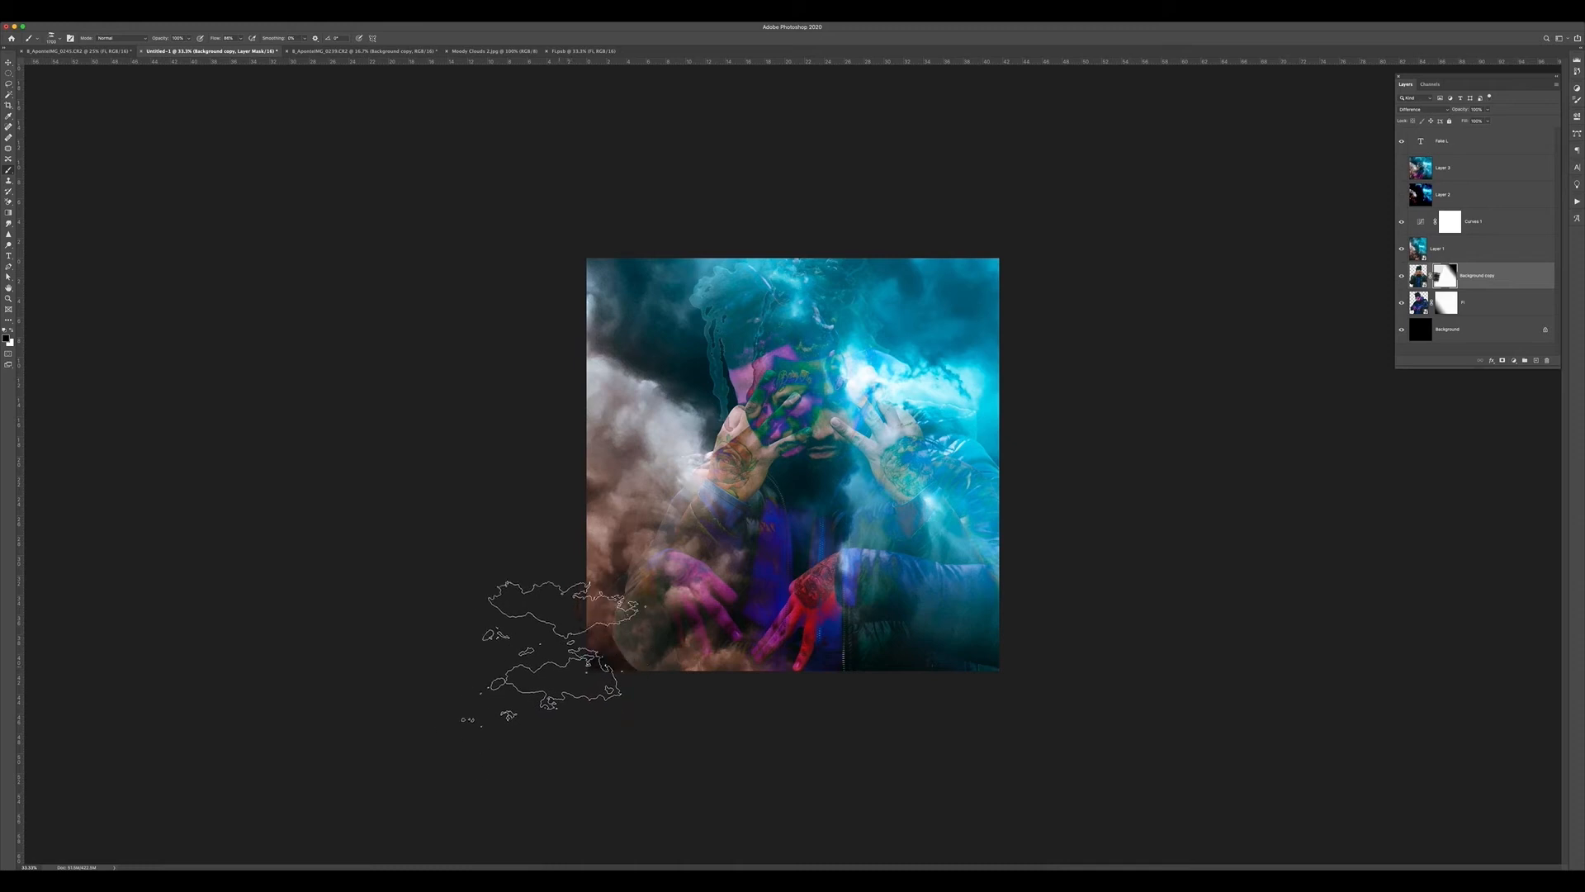
- Rotate the textured brush tip and paint on the lower portrait's layer mask to blend its edge beside the hair into the clouds
left_click(1470, 299)
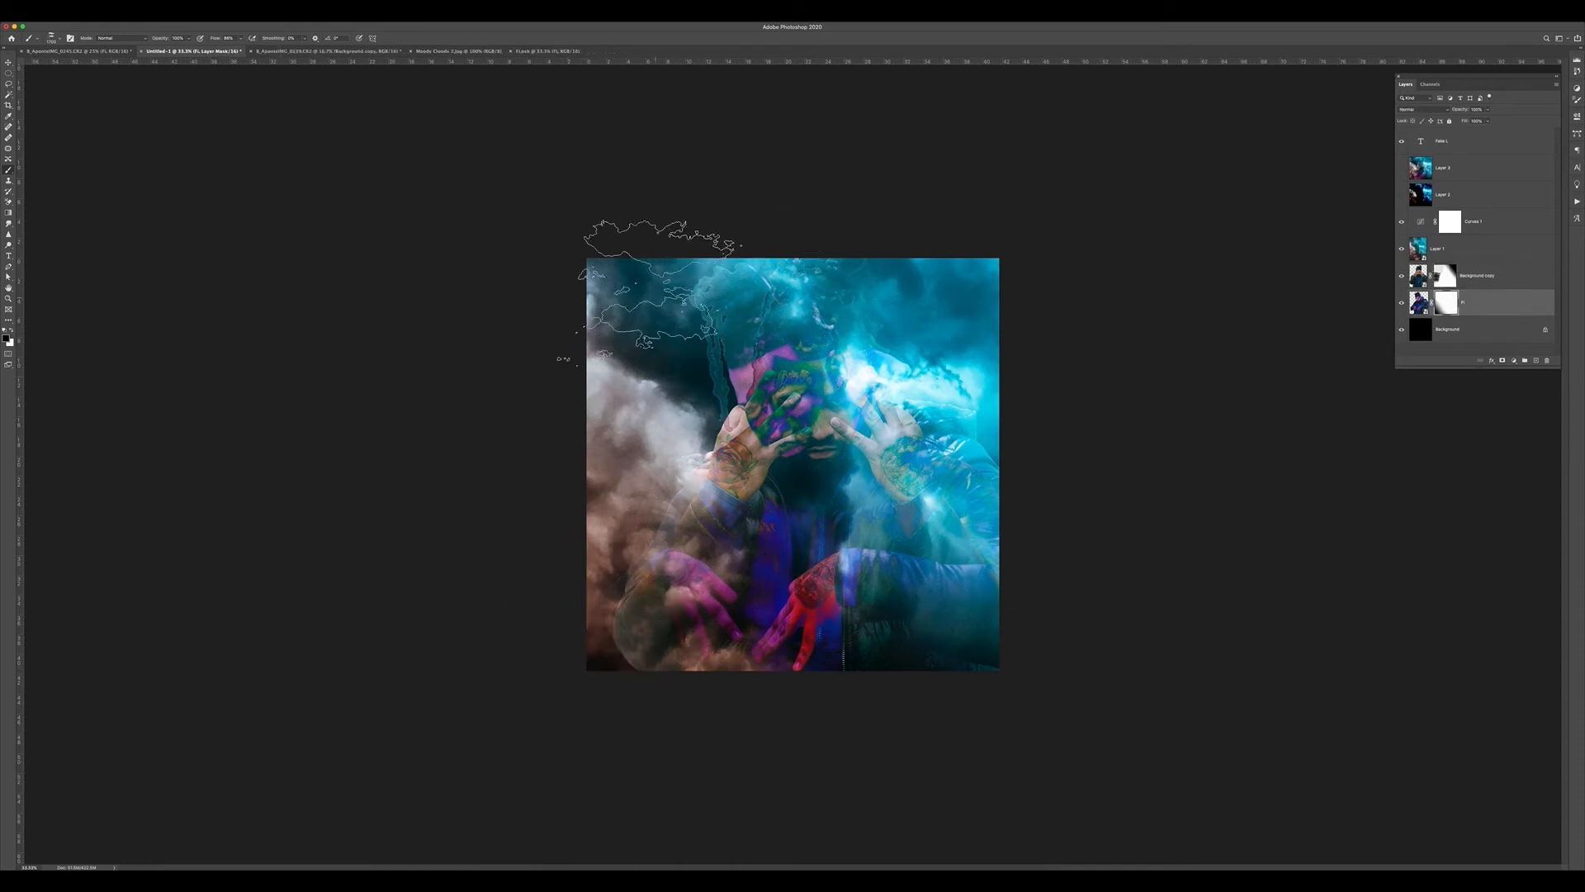
left_click(58, 38)
left_click_drag(50, 68, 43, 78)
key("Return")
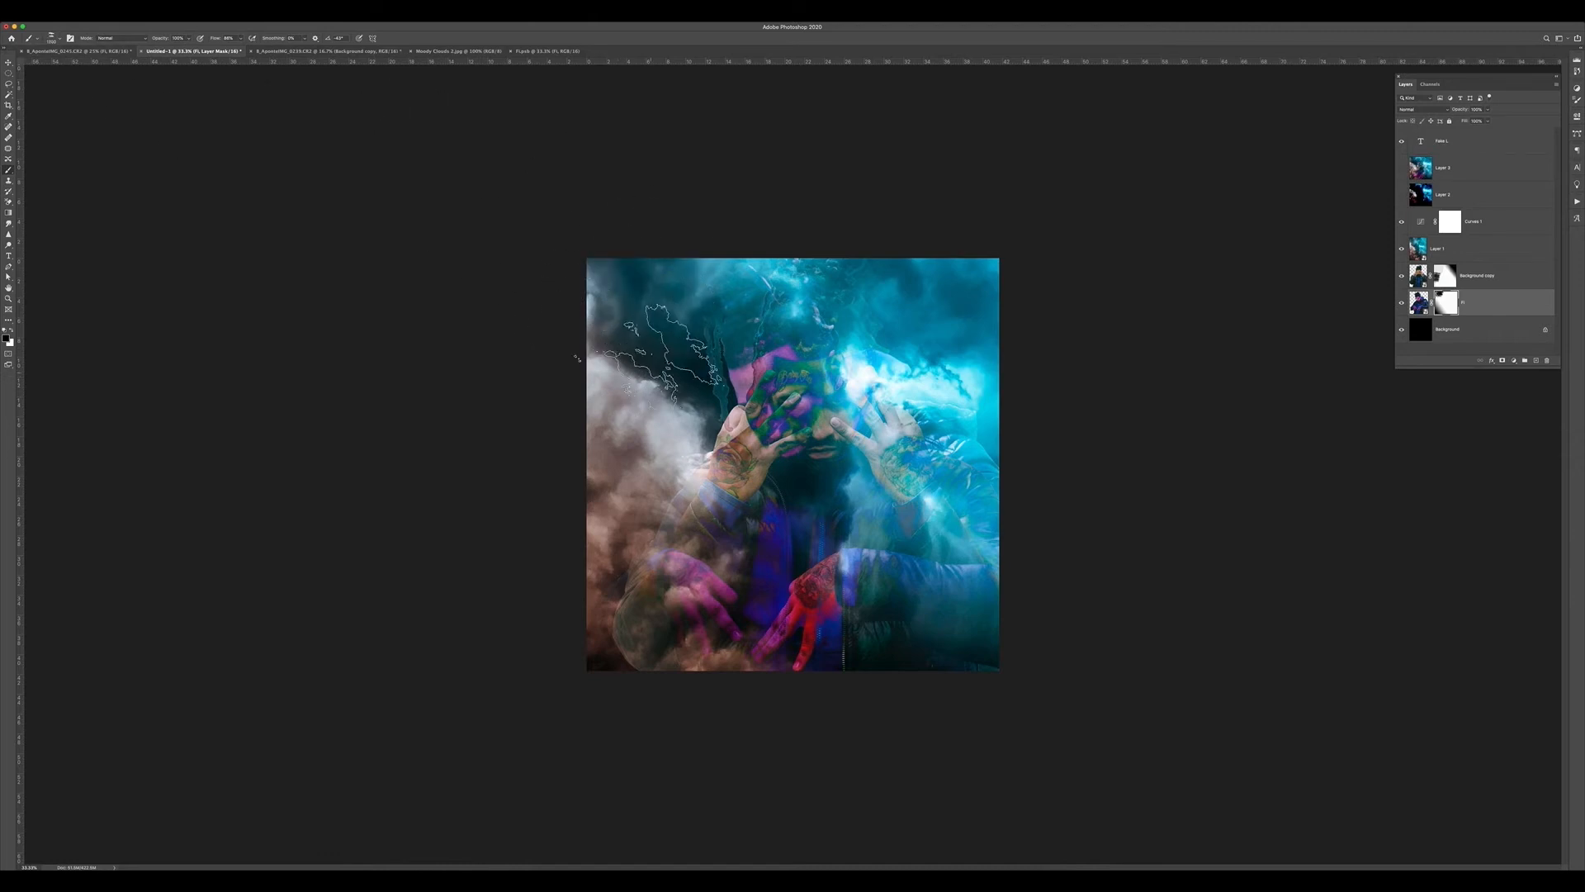
left_click(61, 38)
key("Return")
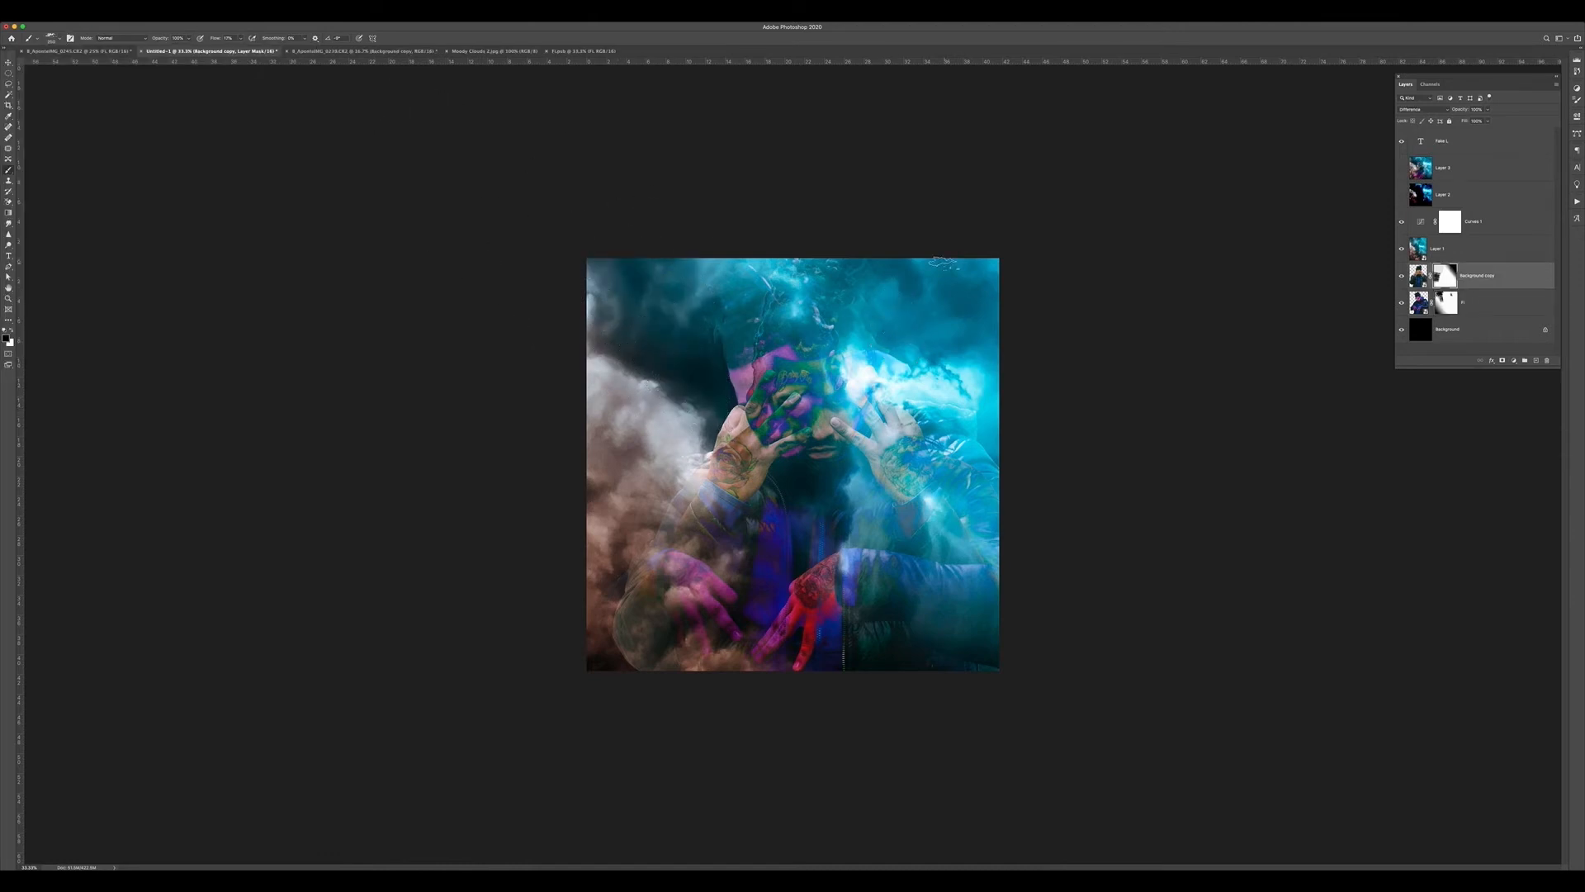
- Try out fonts on the title text and set it to Wolf's Bane II
double_click(1415, 149)
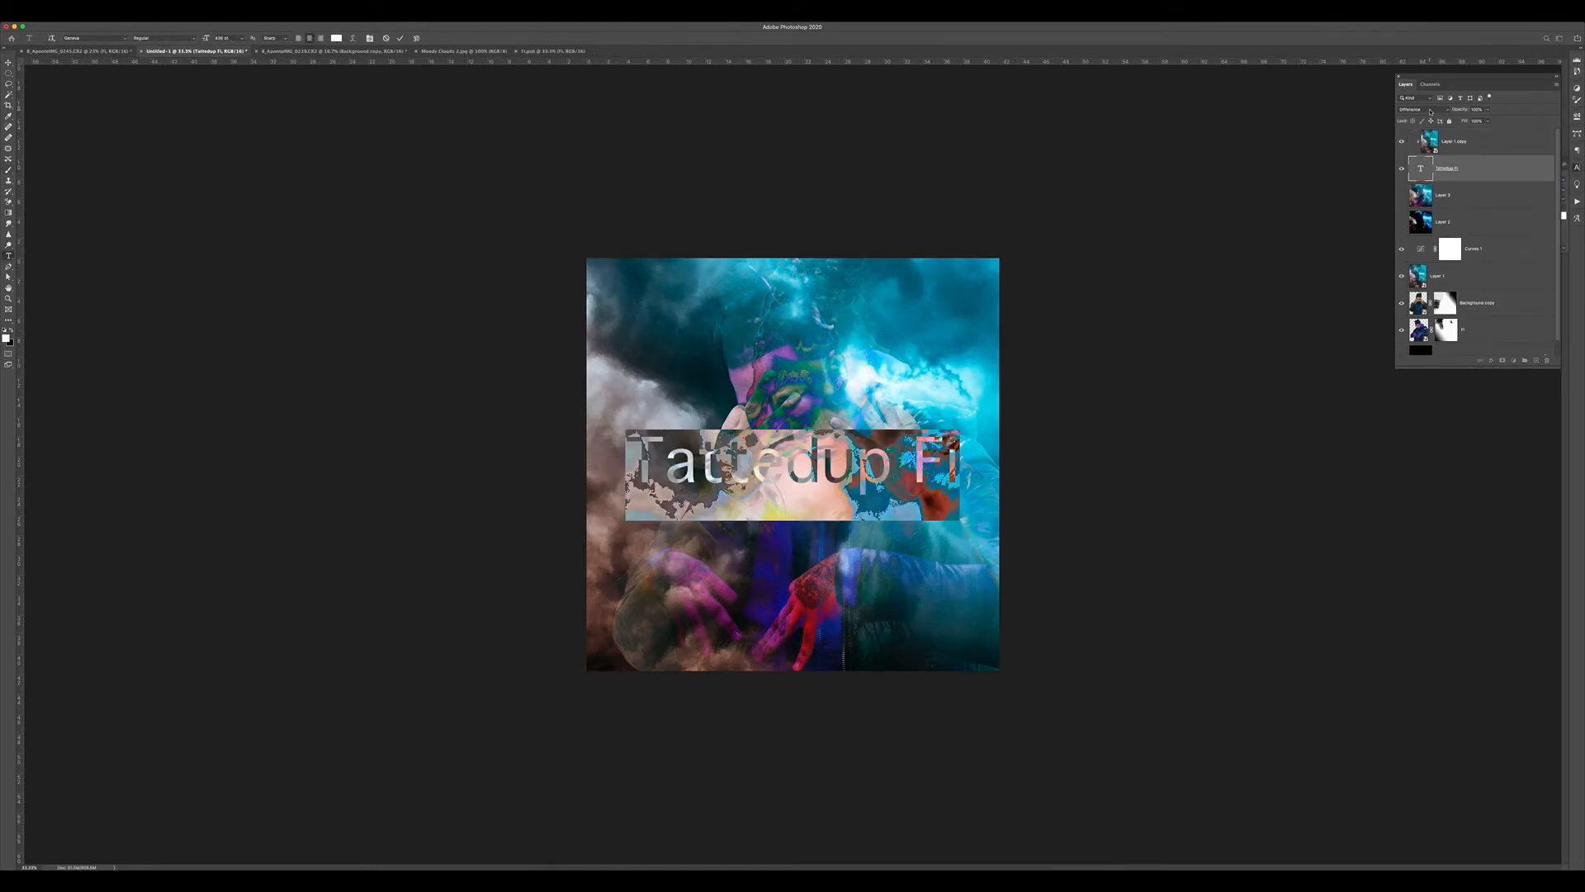
left_click(1525, 179)
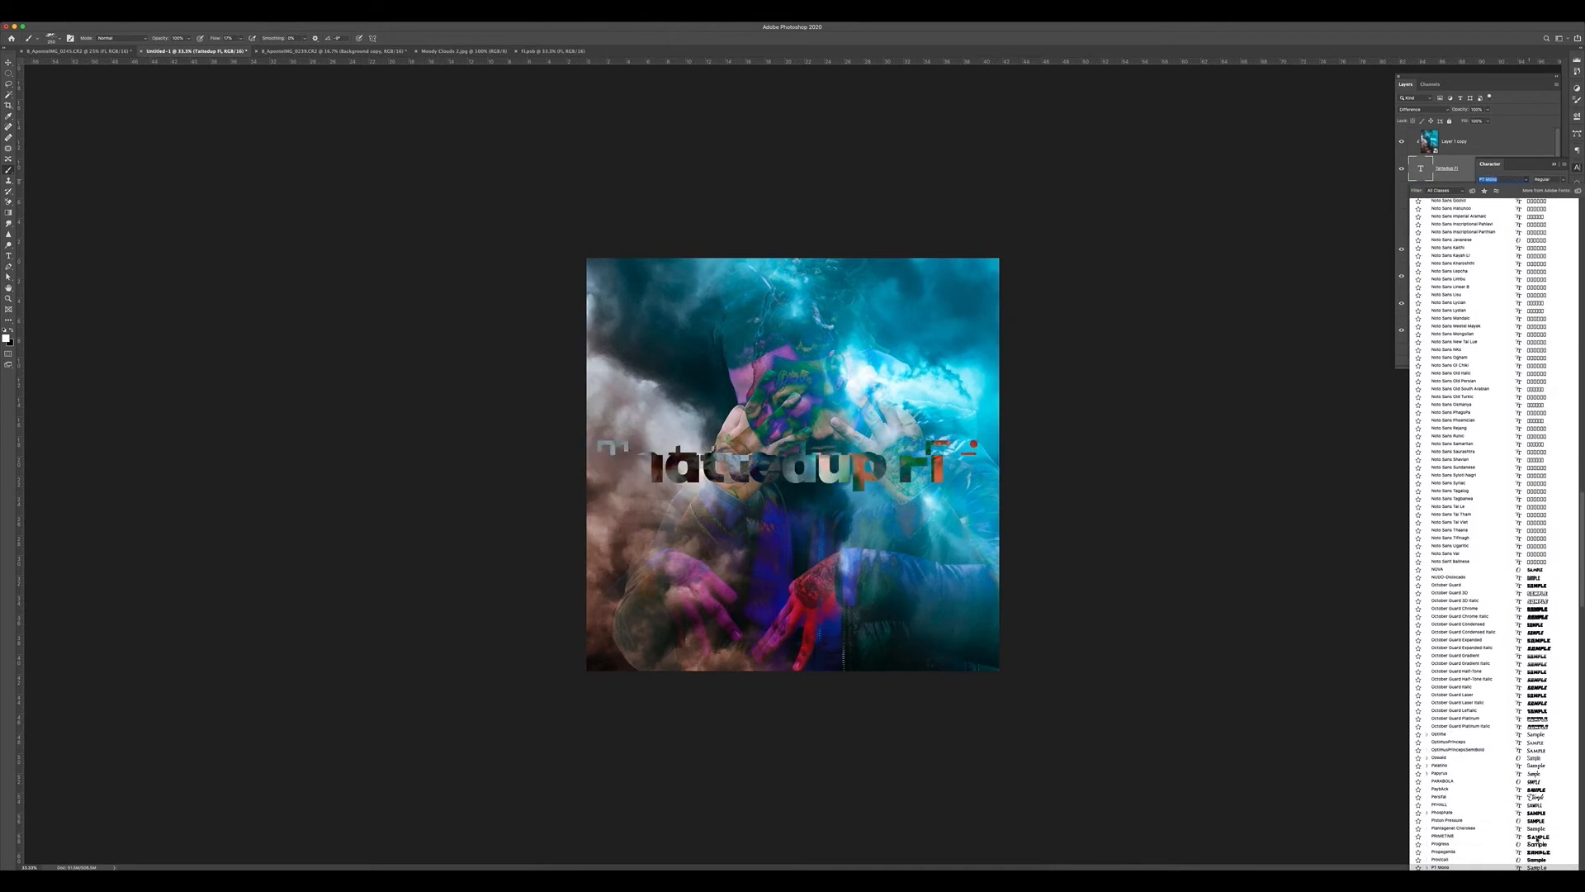
key("Down")
key("Down")
key("Down")
key("Down")
key("Down")
key("Down")
key("Down")
key("Down")
key("Down")
key("Down")
key("Down")
key("Down")
key("Down")
key("Down")
key("Down")
key("Down")
key("Down")
key("Down")
key("Down")
key("Down")
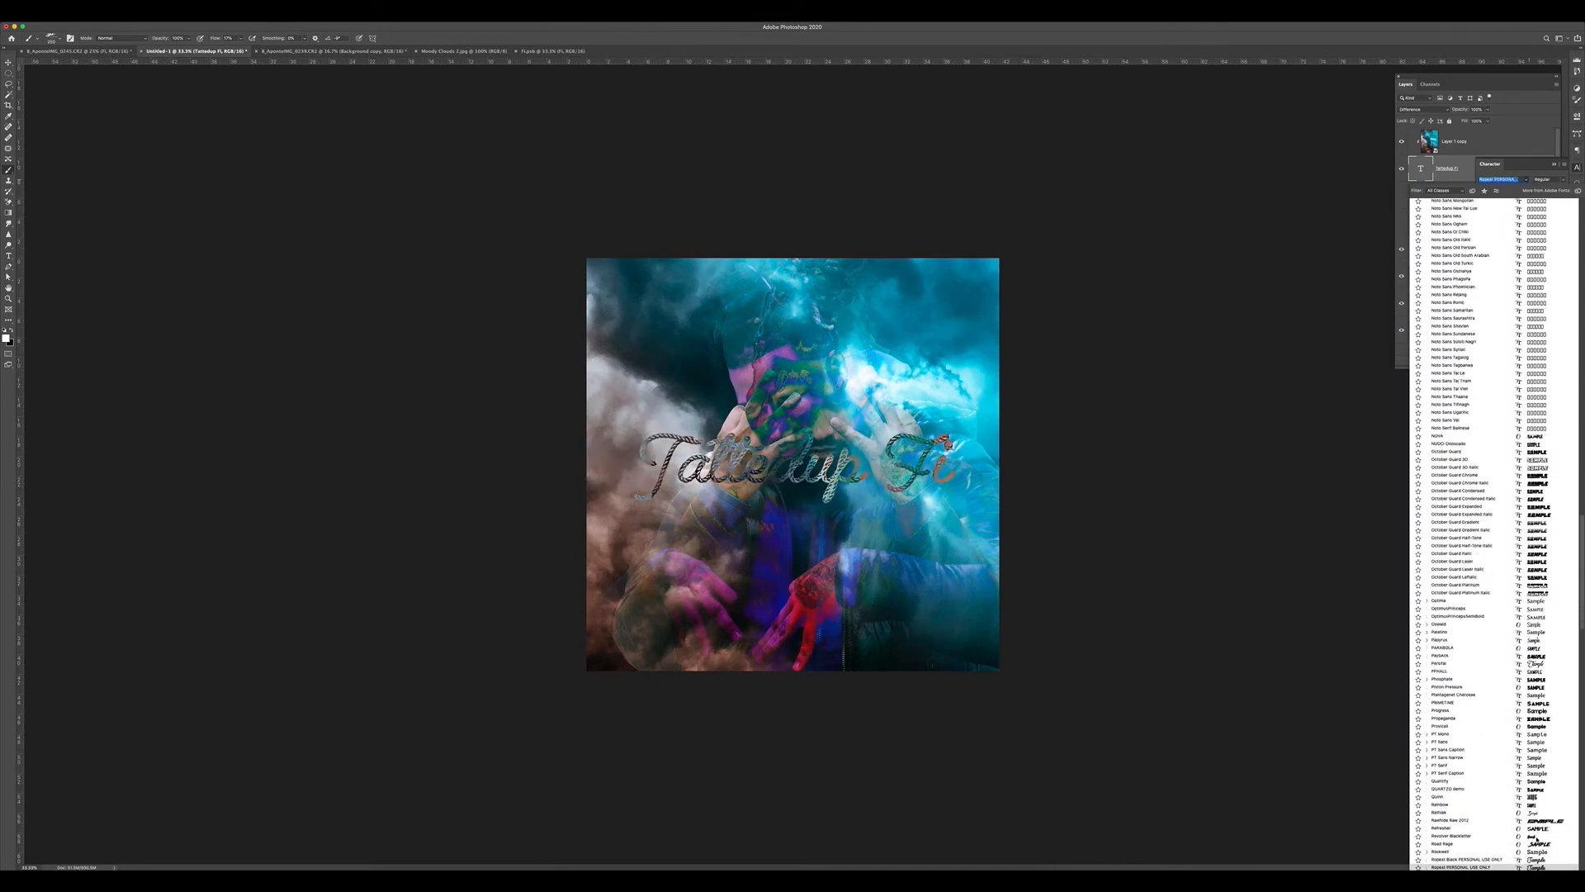
key("Down")
key("Down")
key("Down")
key("Down")
key("Down")
key("Down")
key("Down")
key("Down")
key("Down")
key("Down")
key("Down")
key("Down")
key("Down")
key("Down")
key("Down")
key("Down")
key("Down")
key("Down")
key("Down")
key("Down")
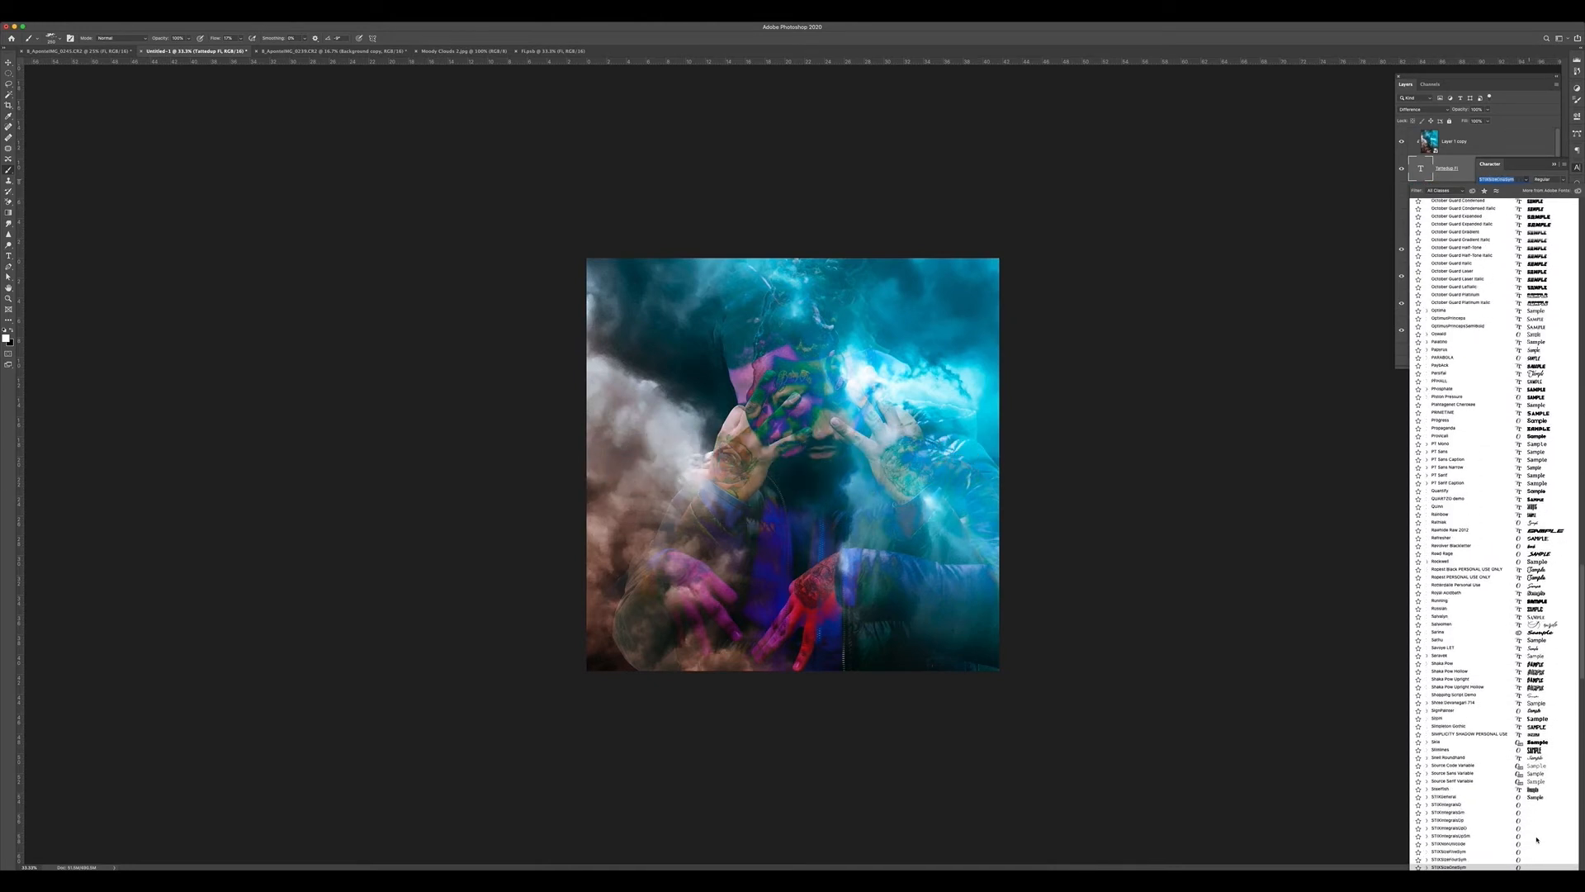
key("Down")
key("Down")
key("Down")
key("Down")
key("Down")
key("Down")
key("Down")
key("Down")
key("Down")
key("Down")
key("Down")
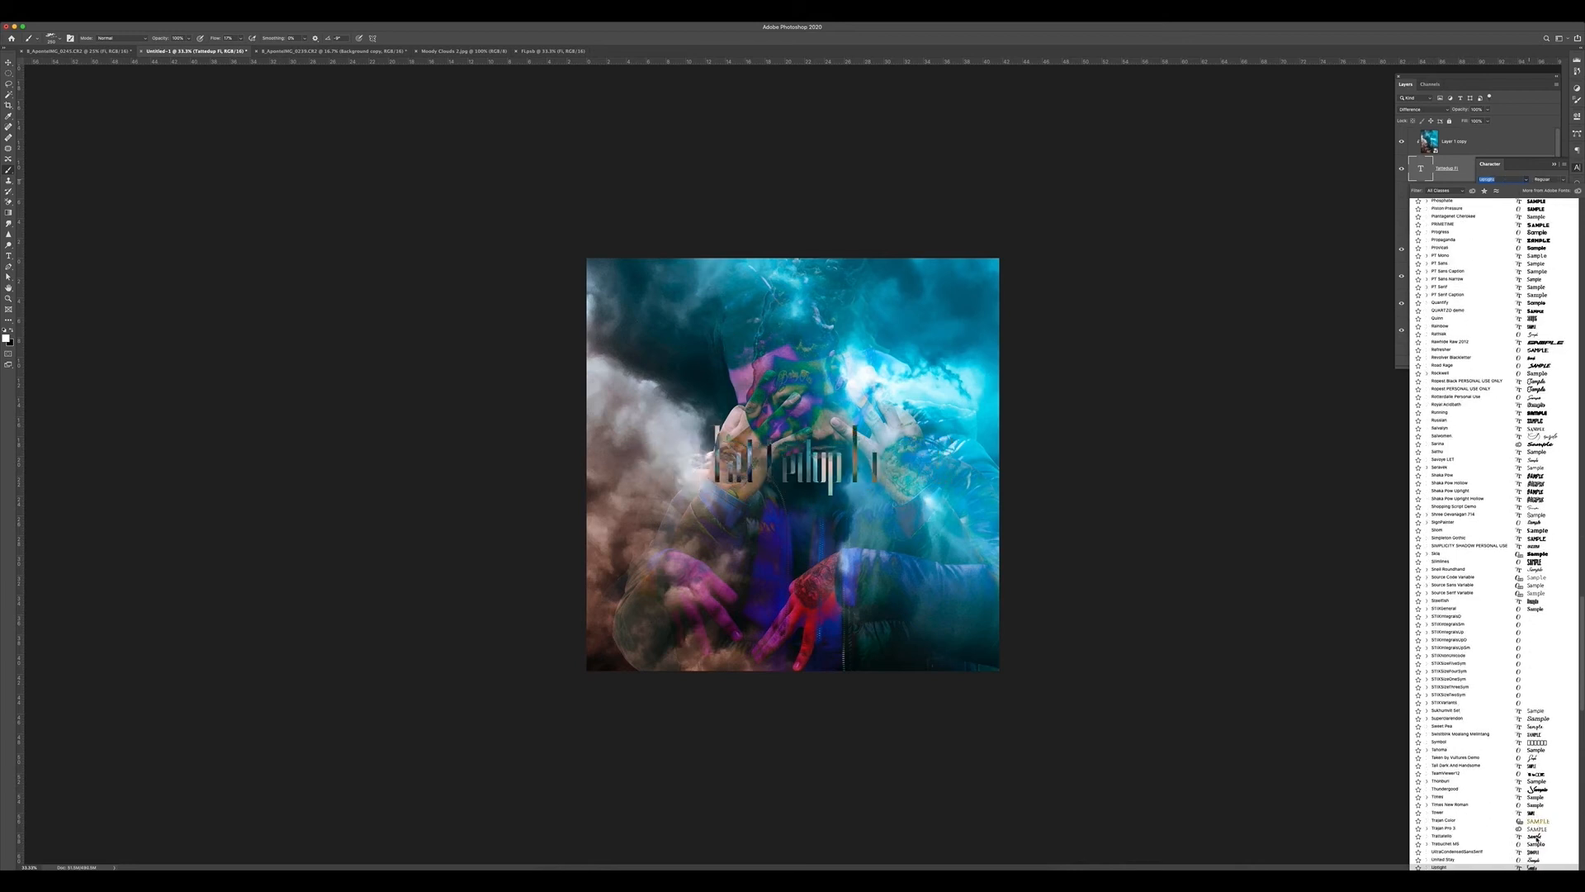
key("Down")
key("Down")
key("Down")
key("Down")
key("Down")
key("Down")
key("Down")
key("Down")
key("Down")
key("Down")
key("Down")
key("Down")
key("Down")
key("Down")
key("Down")
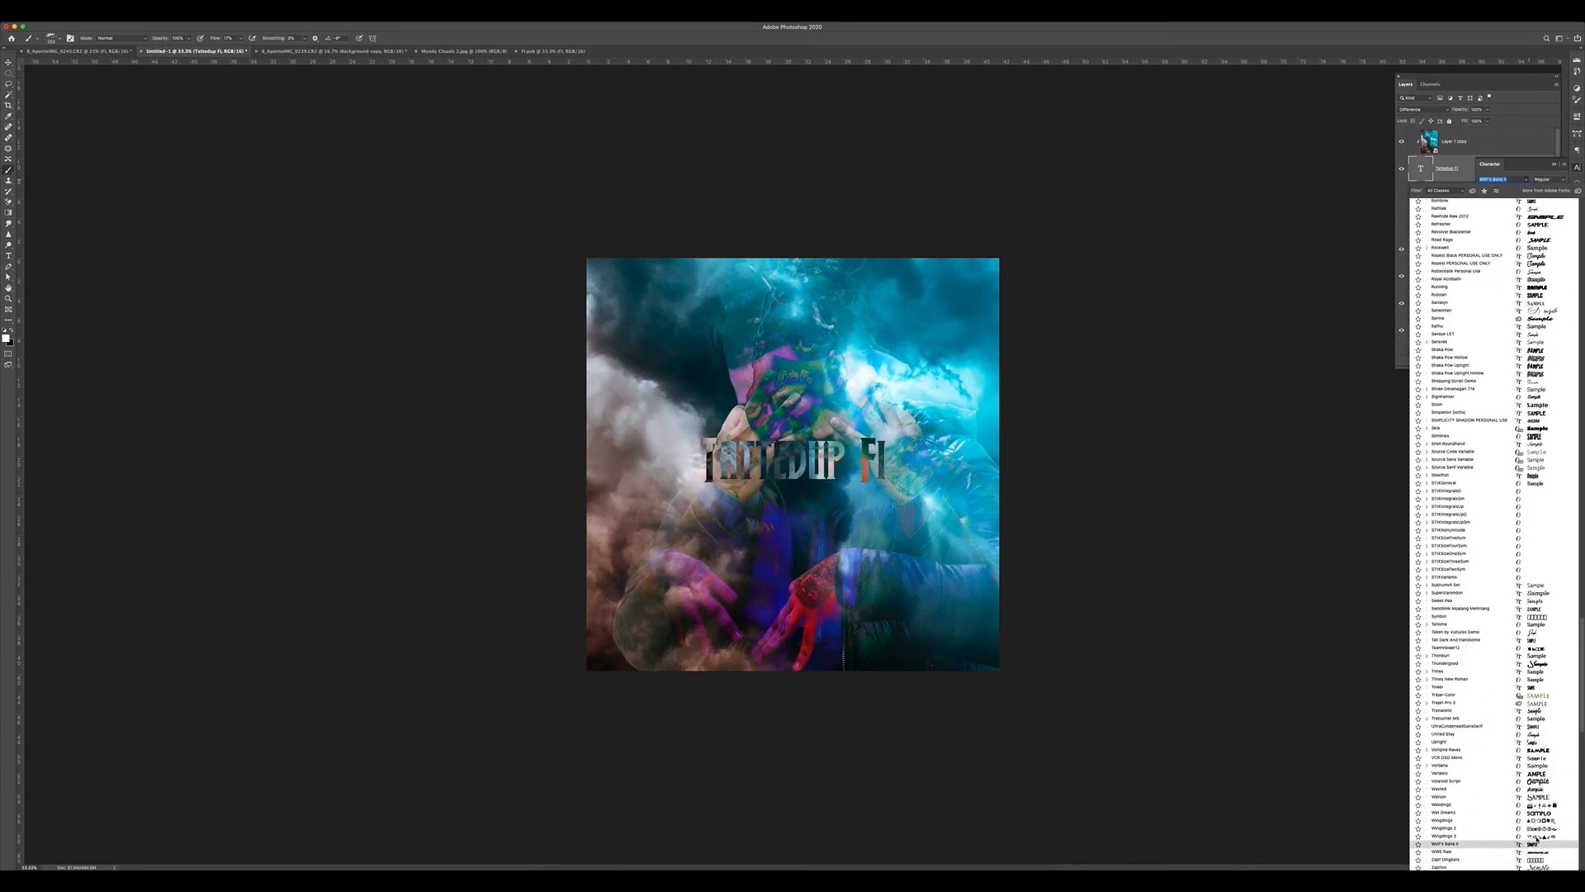
key("Return")
- Move the title text down from the face onto the chest area, below the raised hands
key("v")
left_click_drag(825, 463, 826, 512)
key("shift+Down")
key("shift+Down")
key("shift+Down")
key("shift+Down")
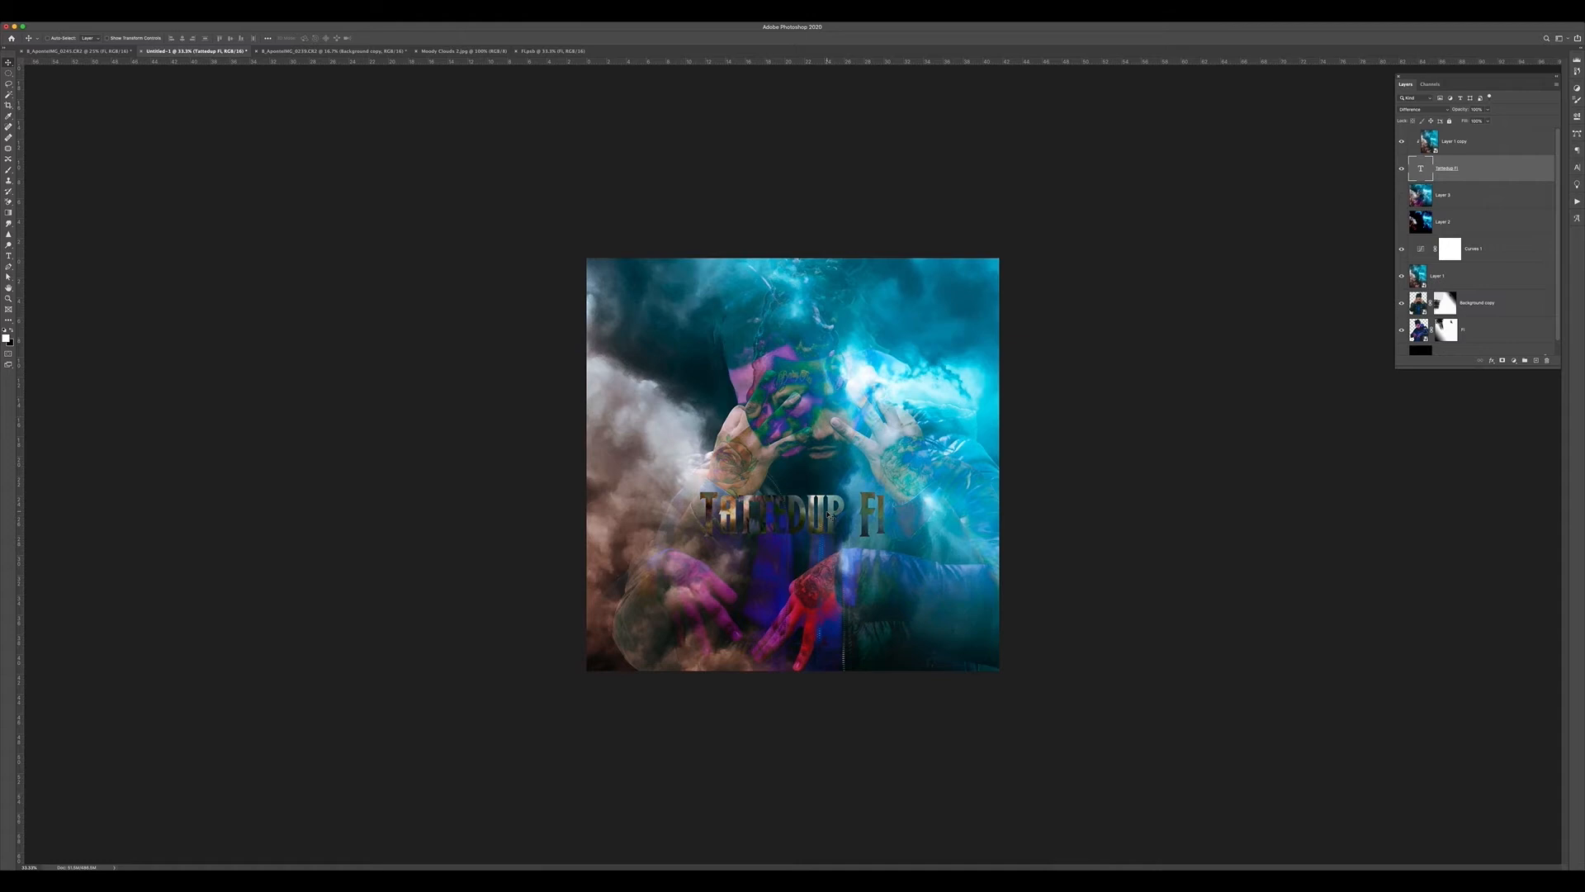
- Nudge the title text further down the chest, just above the lower pair of hands
key("shift+Down")
key("shift+Down")
key("shift+Down")
key("shift+Down")
key("shift+Down")
key("shift+Down")
key("shift+Down")
key("shift+Down")
key("shift+Down")
key("shift+Down")
key("shift+Down")
key("shift+Down")
key("shift+Down")
key("shift+Down")
key("shift+Down")
key("shift+Down")
key("shift+Down")
key("shift+Down")
key("shift+Down")
key("shift+Down")
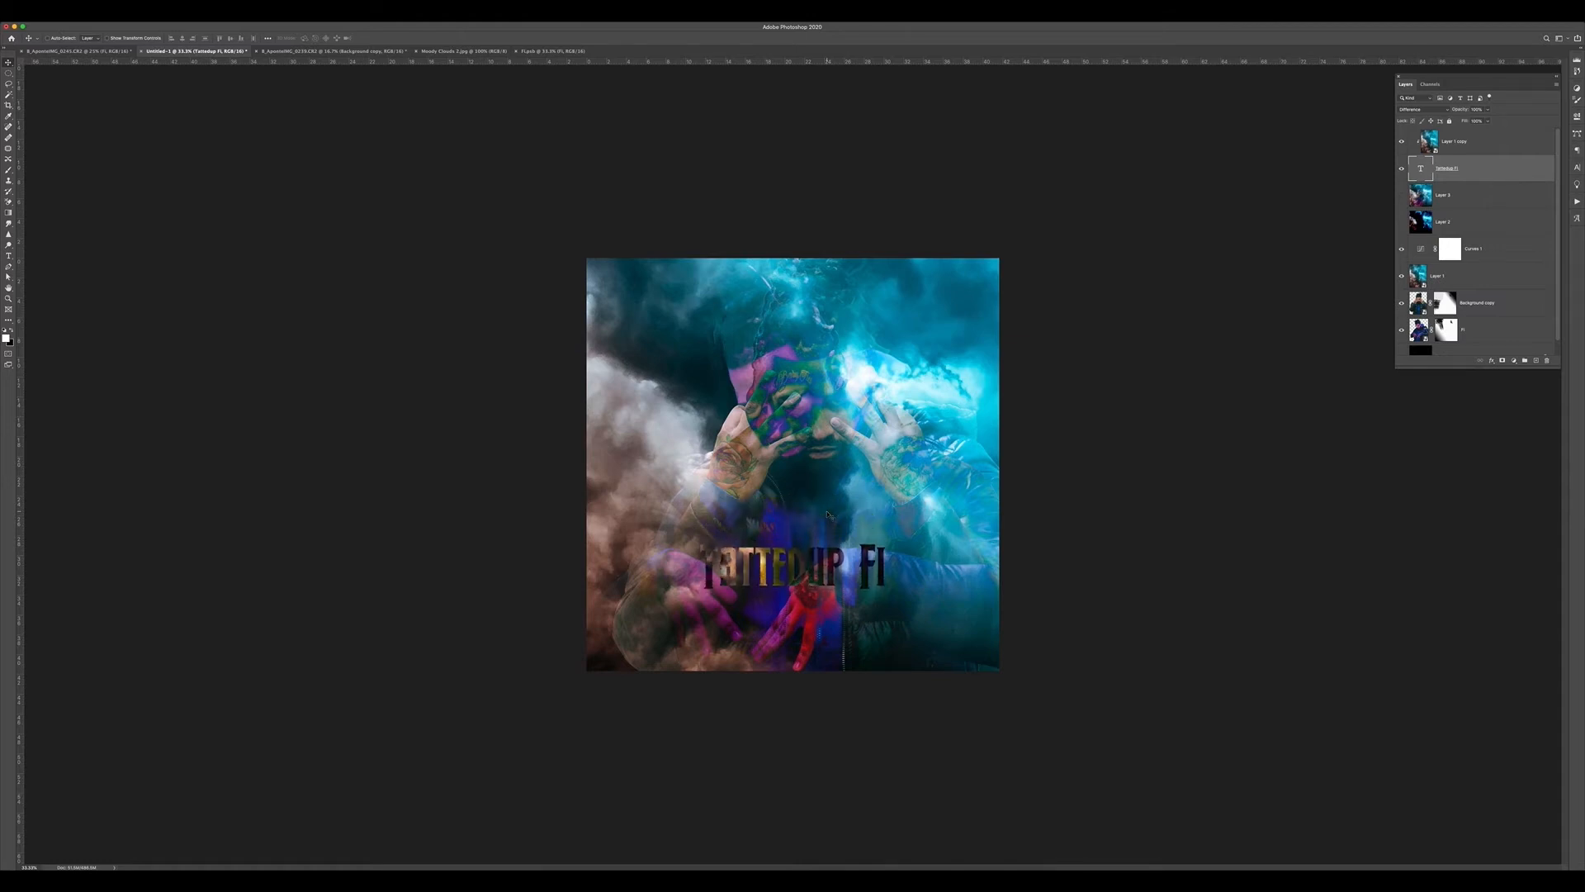
- Duplicate the title text layer and place the copy above the clipped cloud image layer
key("super+j")
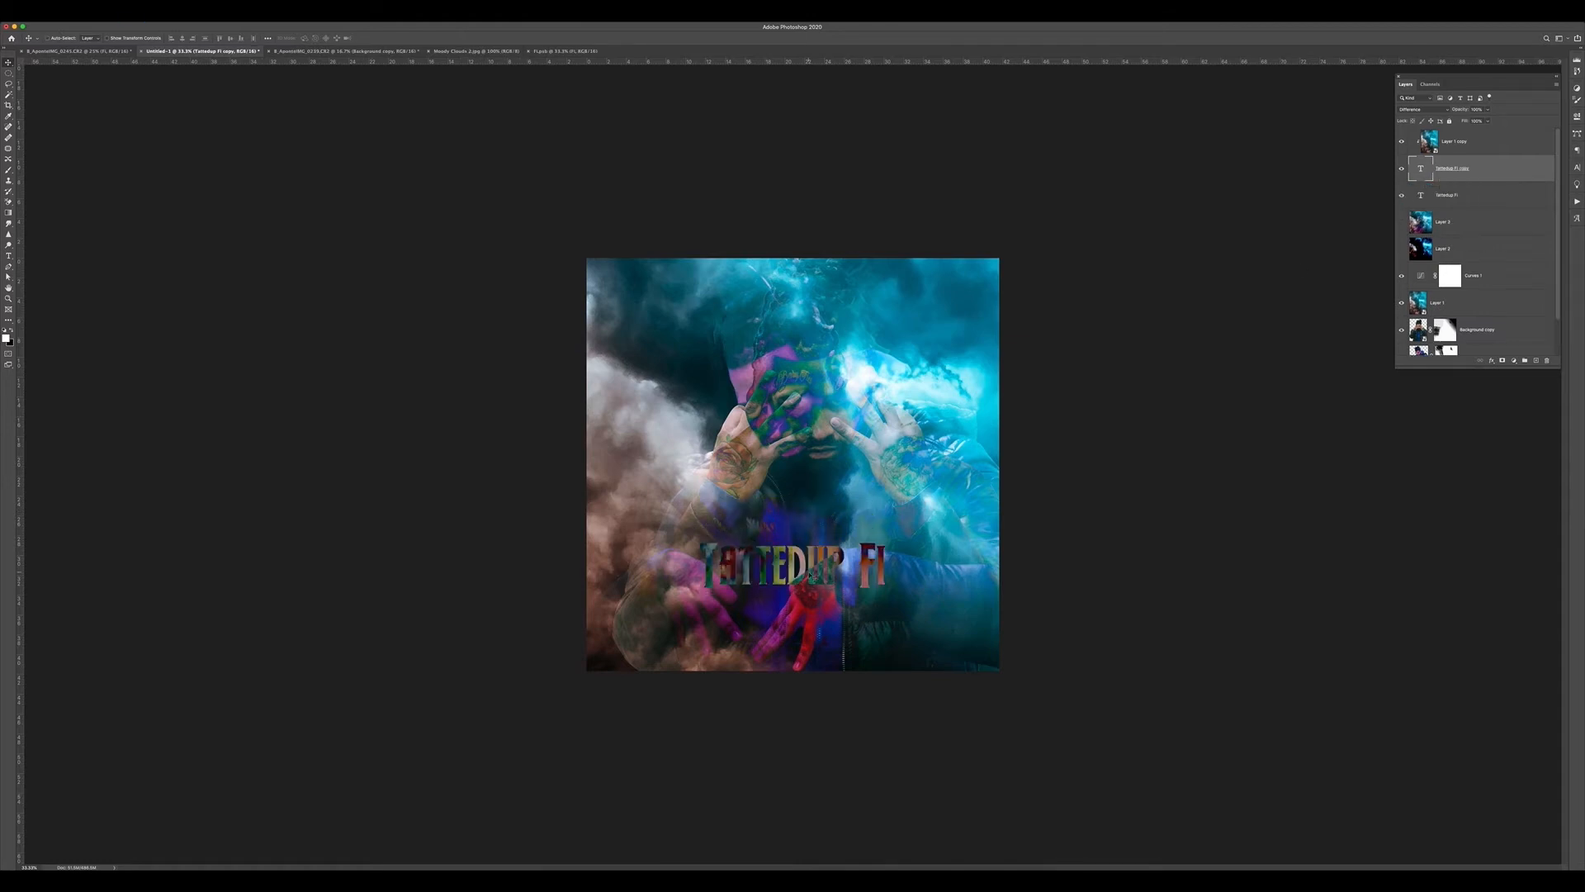
key("super+z")
left_click_drag(1470, 178, 1478, 144)
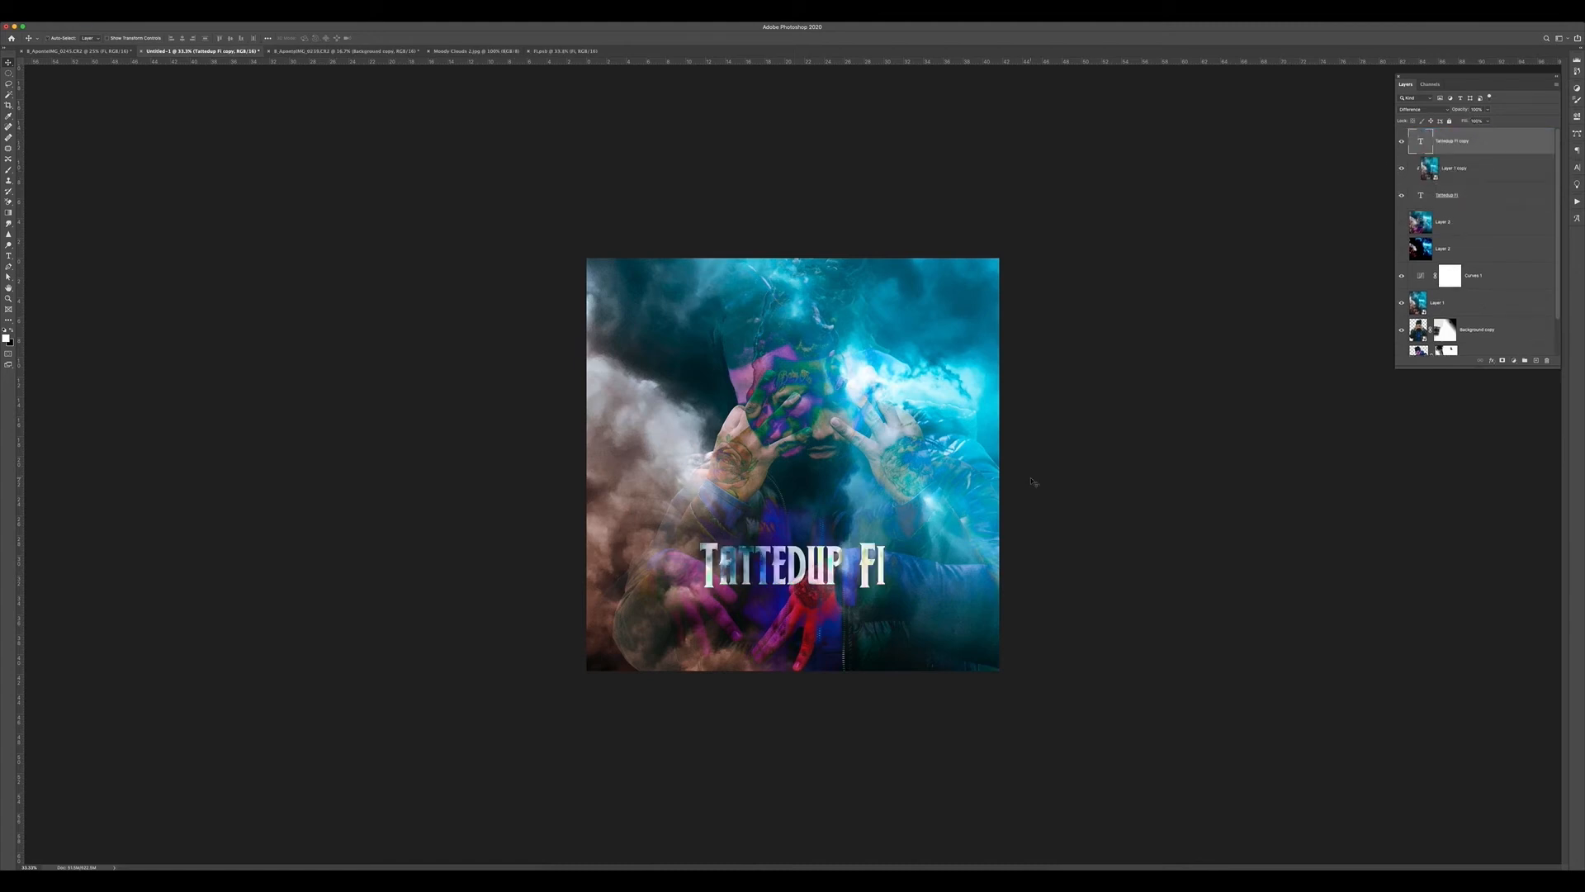
- Duplicate the top text layer, move the copy up above the existing line and change its wording to Fake Love
key("super+j")
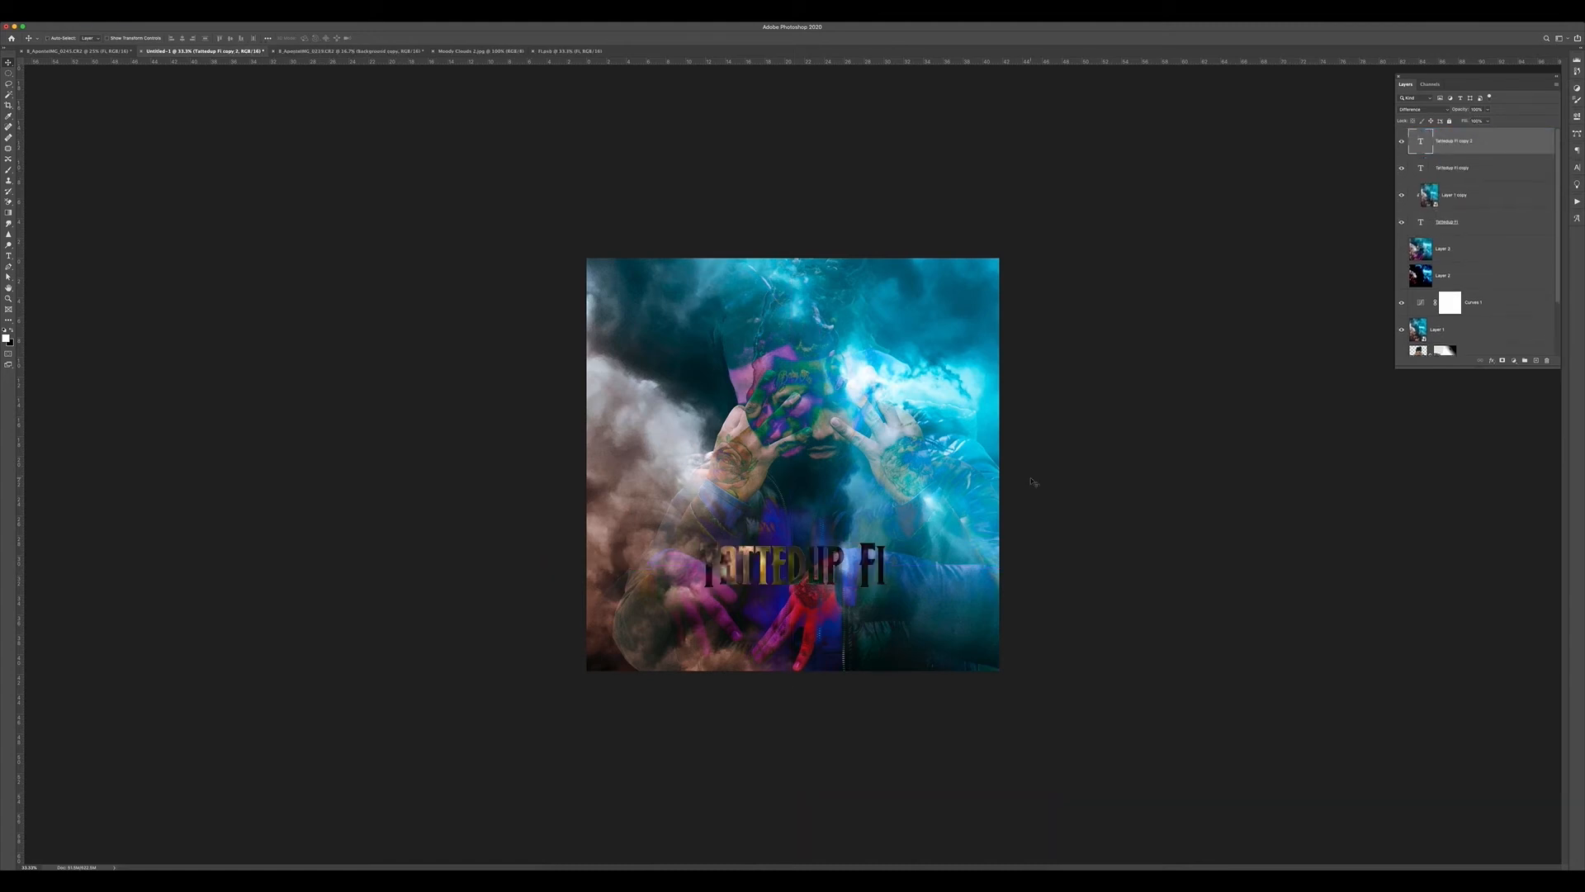
left_click_drag(846, 570, 846, 498)
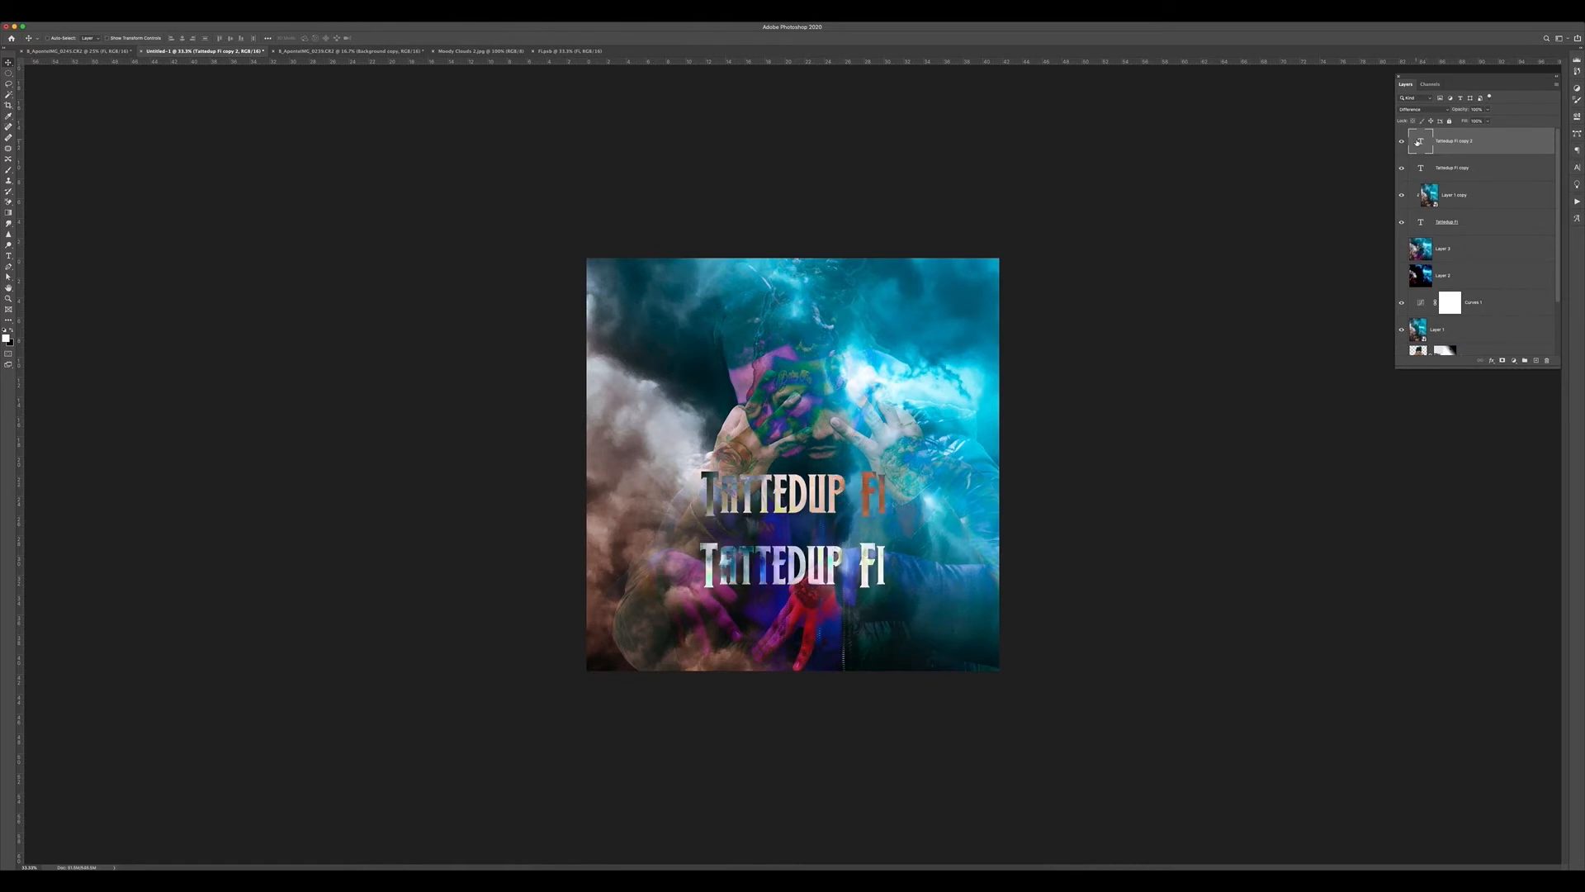
double_click(1421, 141)
type("Fake Love")
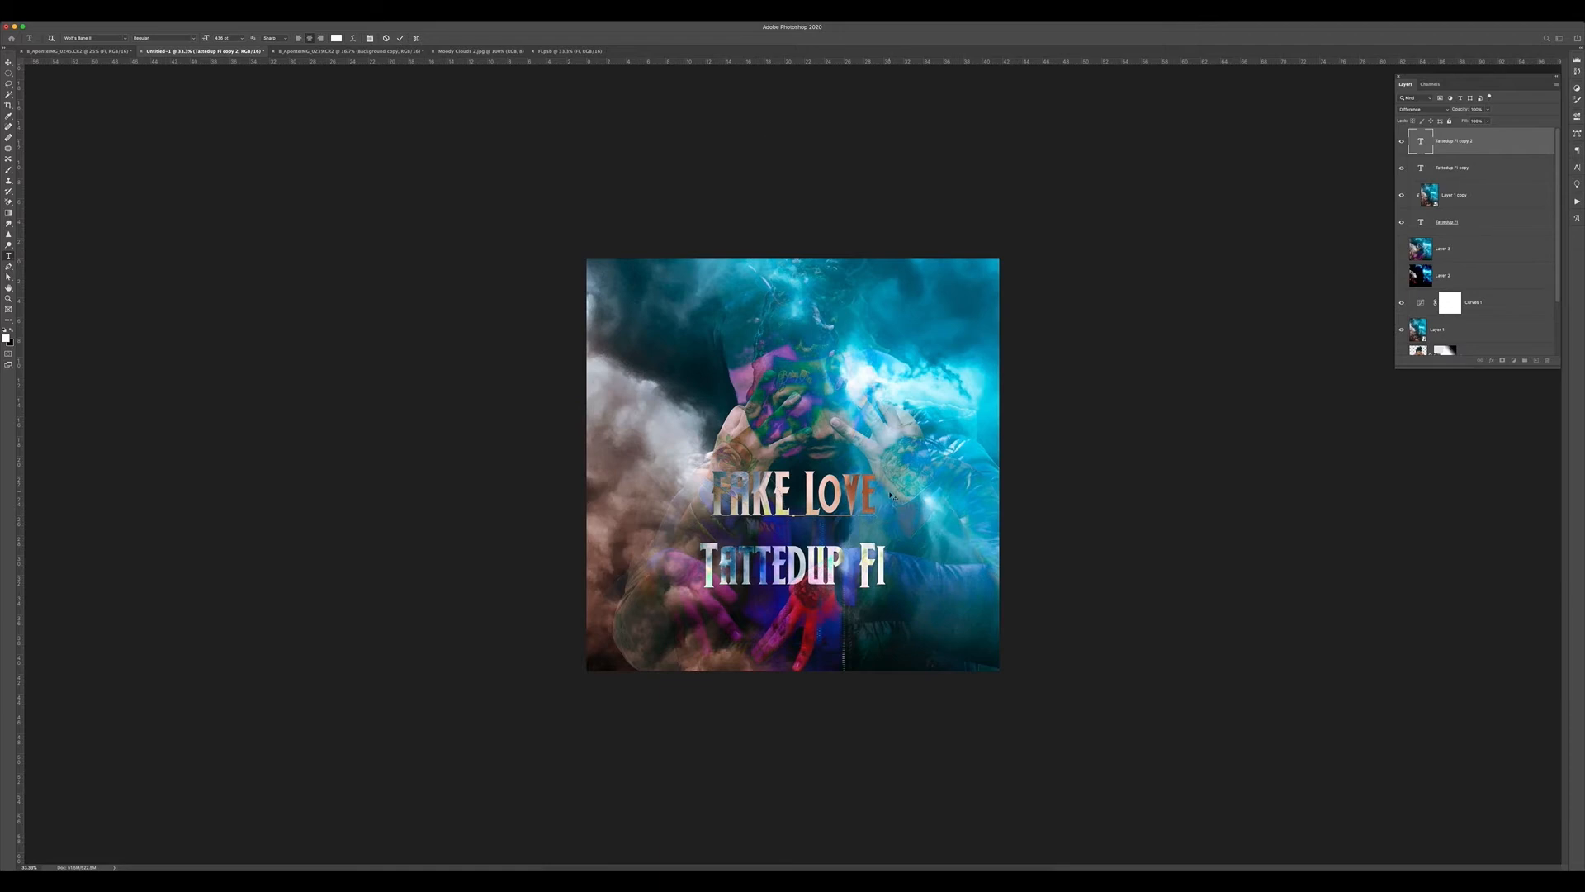
- Set the Fake Love text to bold All the Way to the Sun, enlarge it to nearly canvas width and lower it just above the second line
key("super+a")
key("super+Return")
left_click(1576, 168)
left_click(1513, 180)
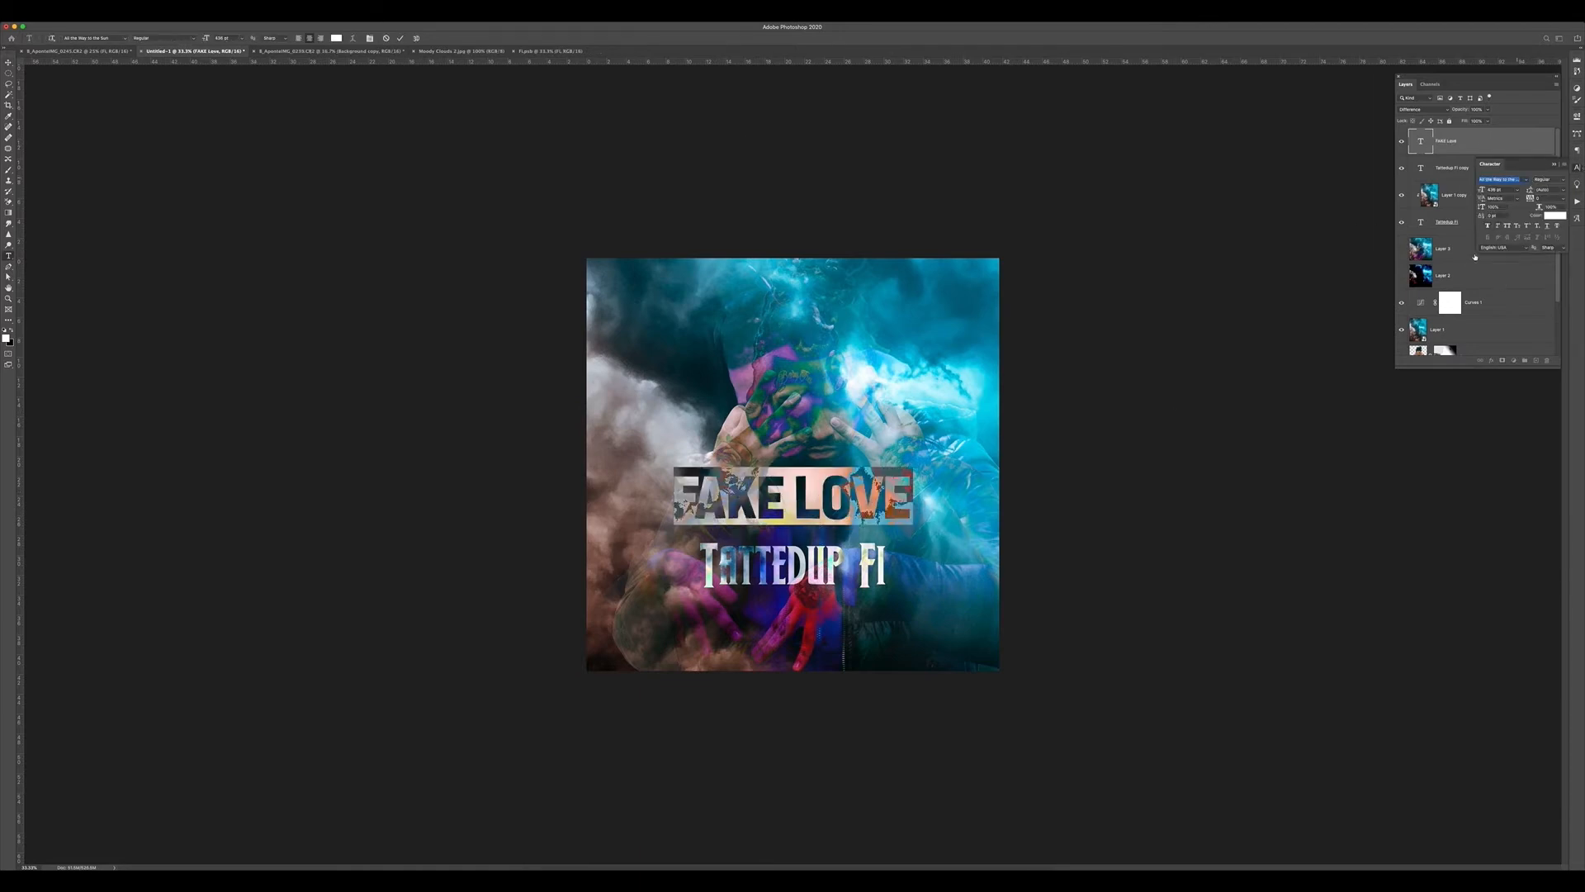
left_click_drag(1482, 189, 1557, 189)
left_click(1488, 226)
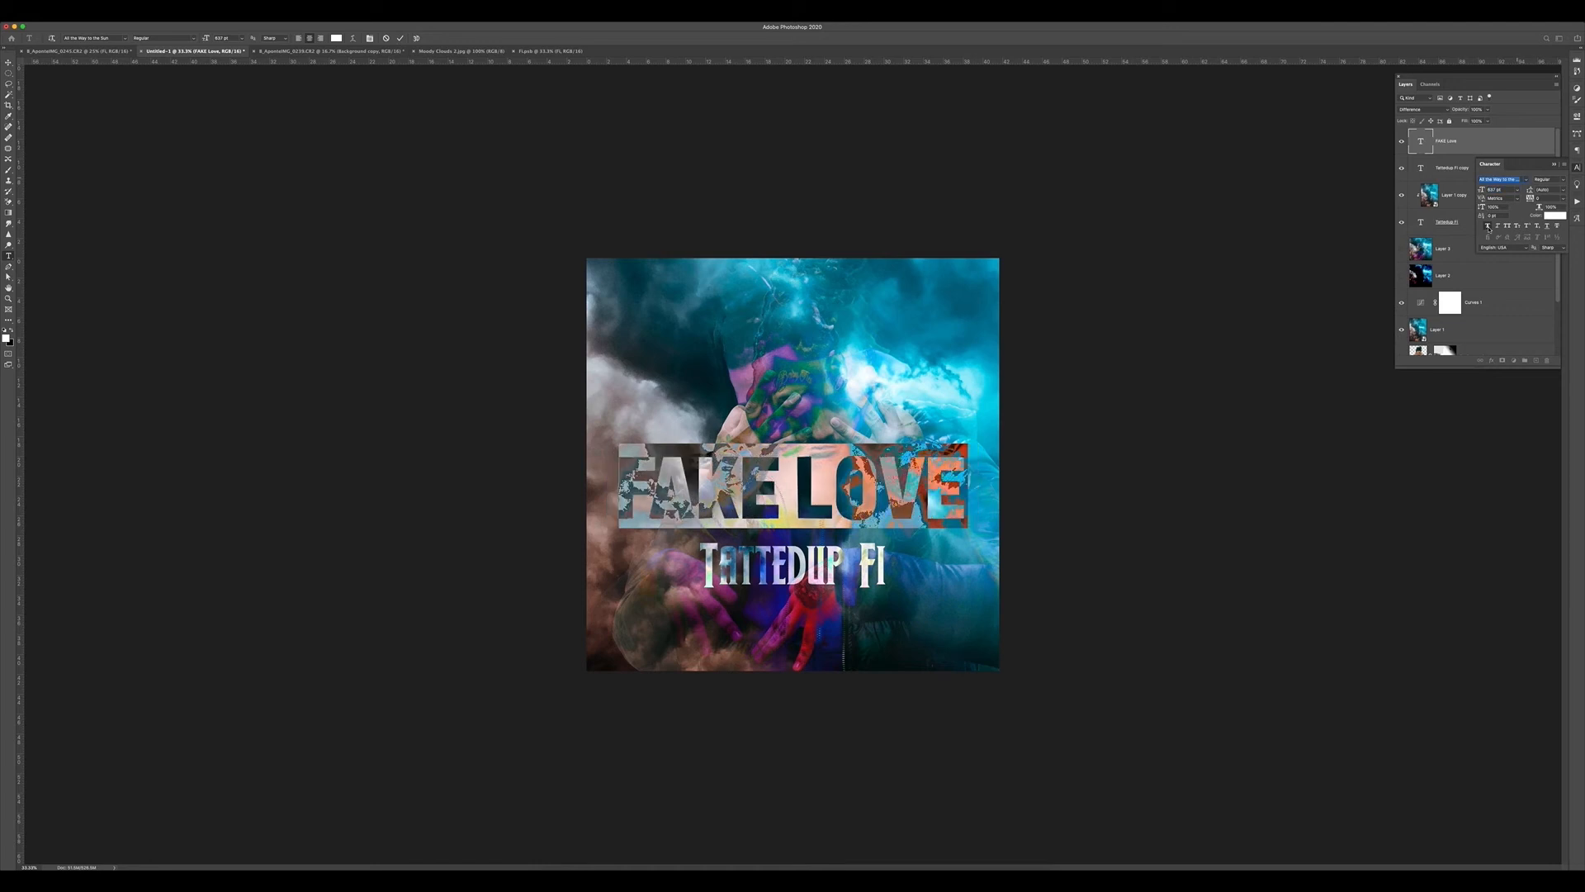
key("ctrl+Return")
left_click_drag(813, 499, 813, 509)
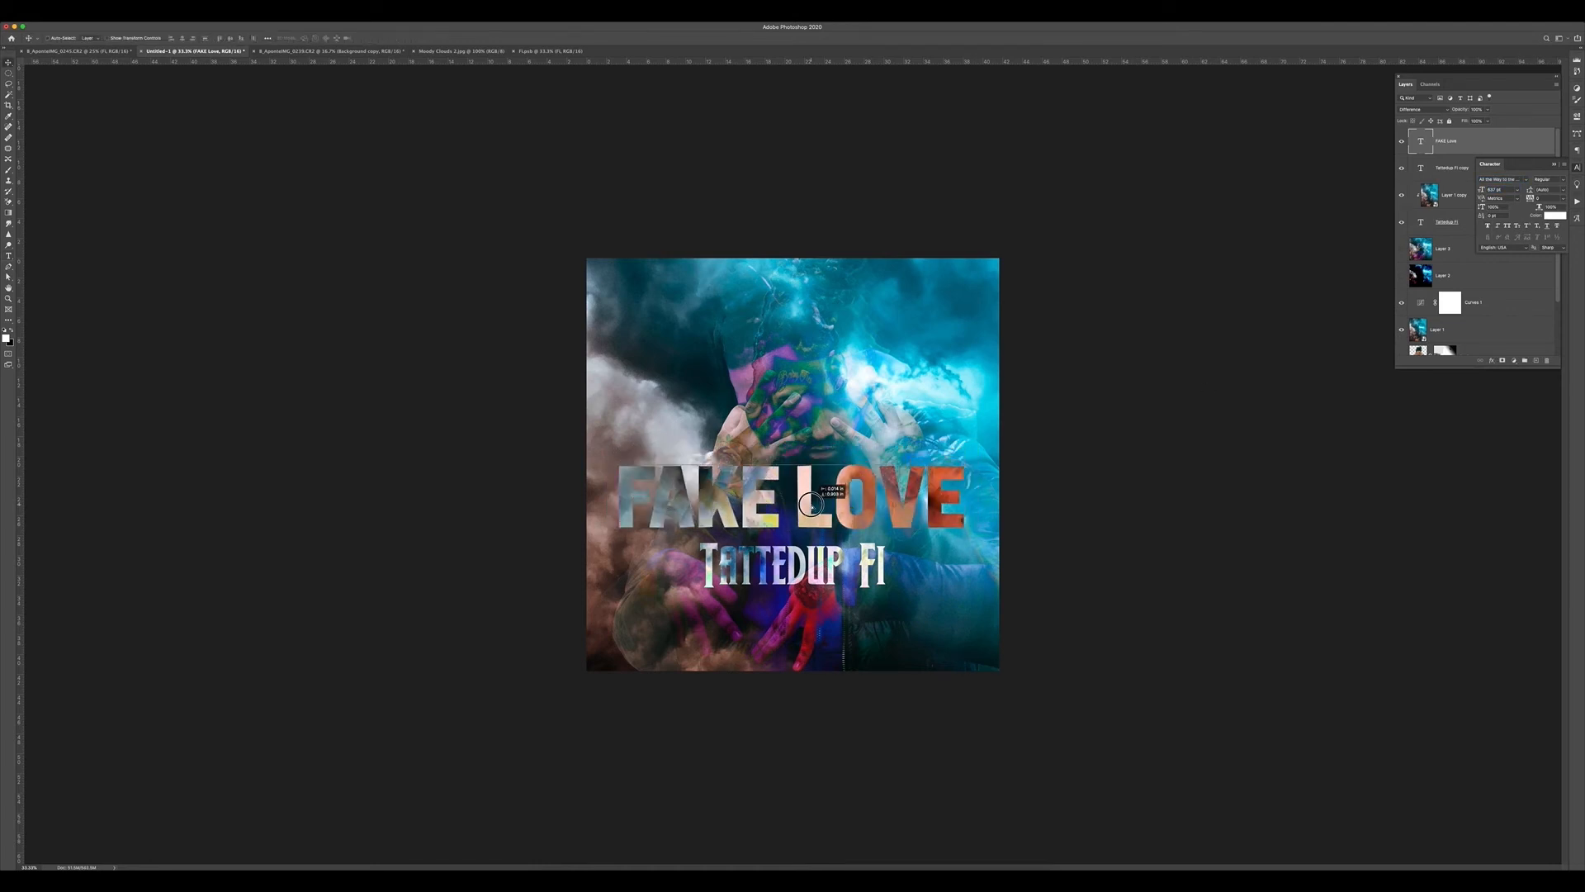
- Add a white Solid Color fill layer above all layers and invert its mask to black, ready for brushing
left_click(1496, 165)
left_click(1513, 361)
left_click(1527, 368)
key("Return")
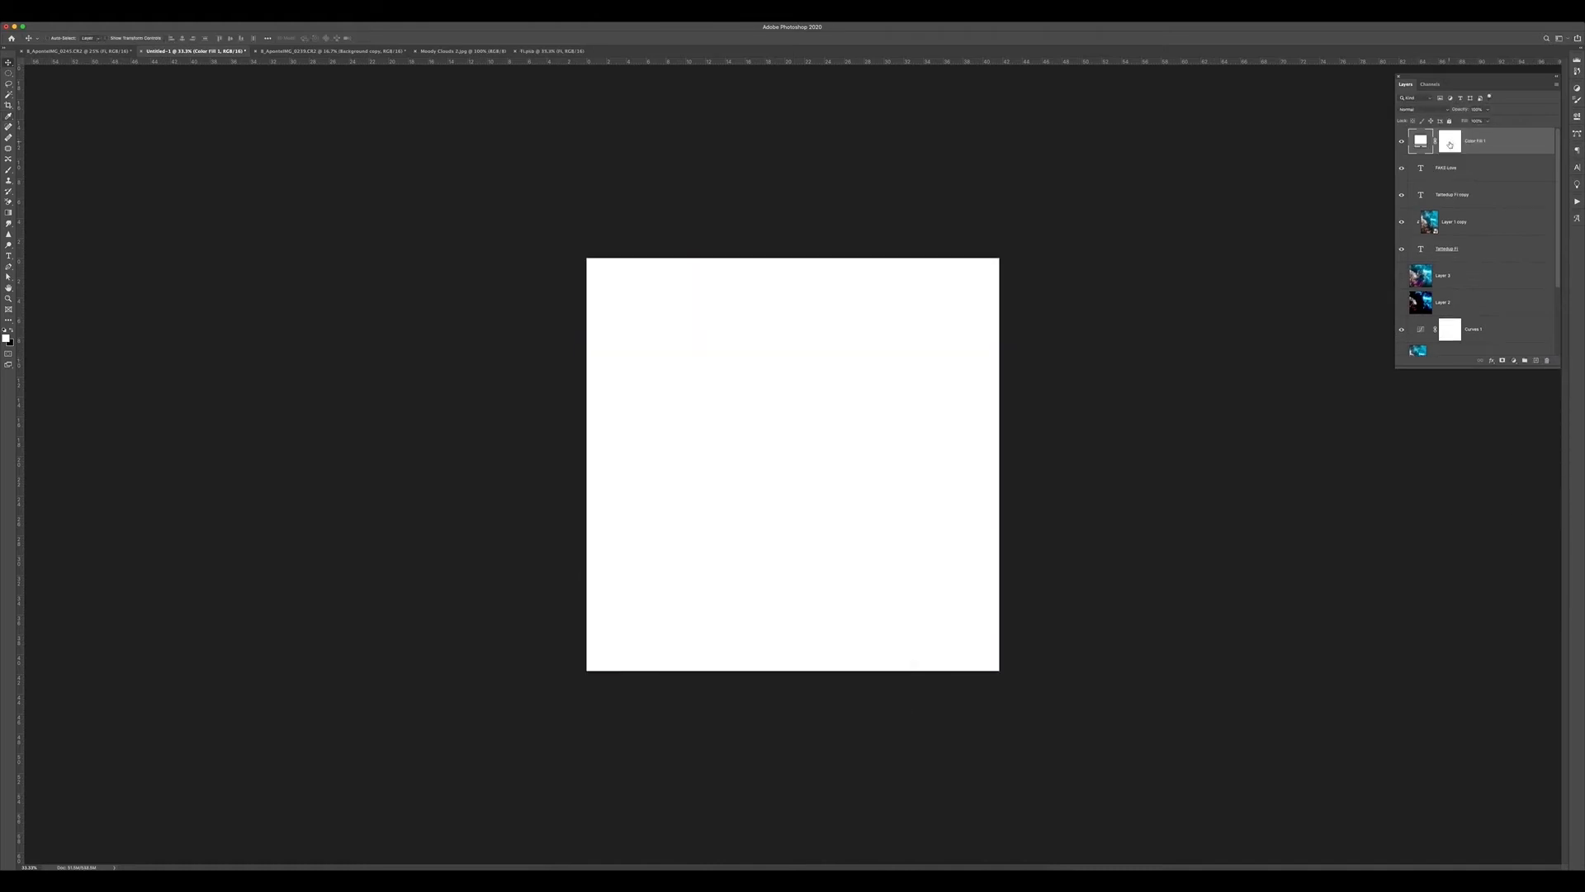
key("ctrl+i")
key("b")
- Change the Fake Love text layer's blend mode to make the lettering plain white and lower its opacity slightly
left_click(1453, 168)
left_click(1422, 109)
left_click(1408, 32)
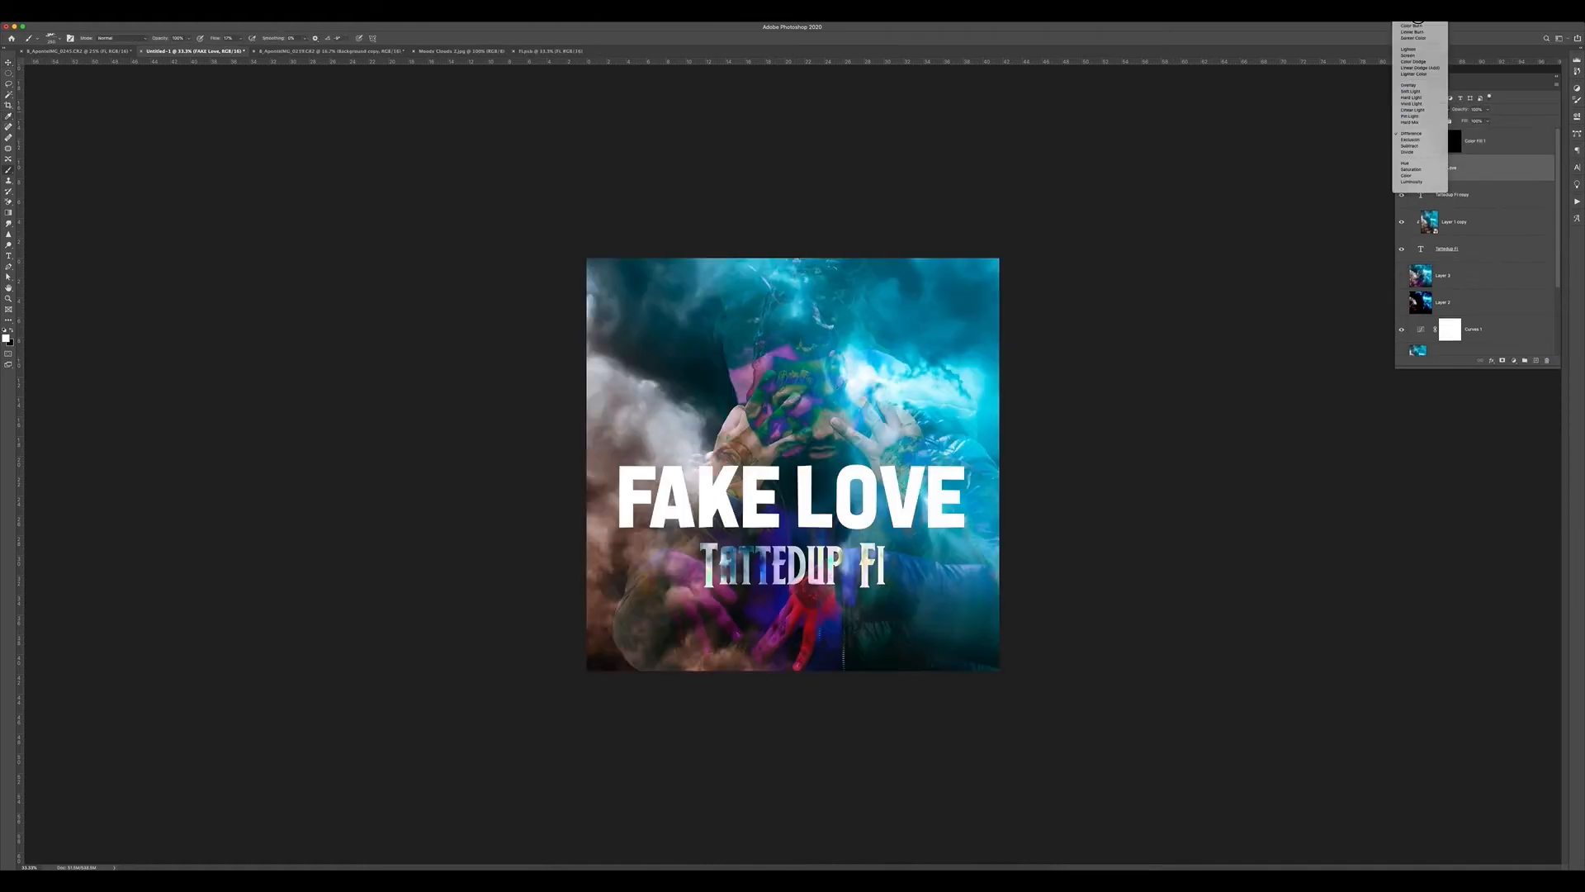
key("ctrl+plus")
key("ctrl+plus")
key("ctrl+plus")
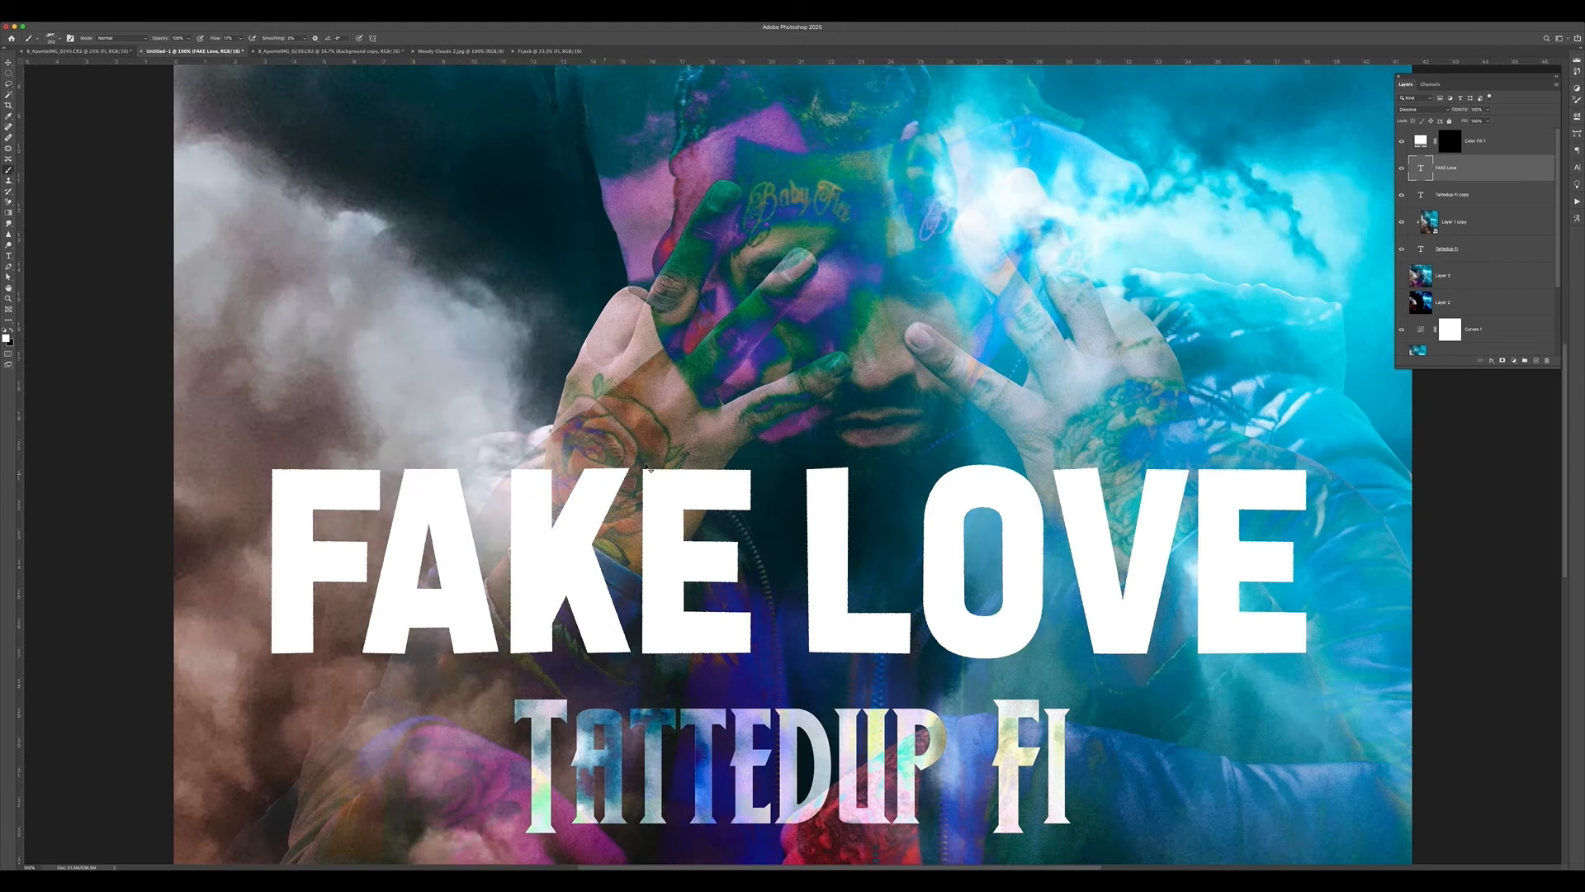
key("ctrl+minus")
key("alt+bracketright")
left_click(1449, 141)
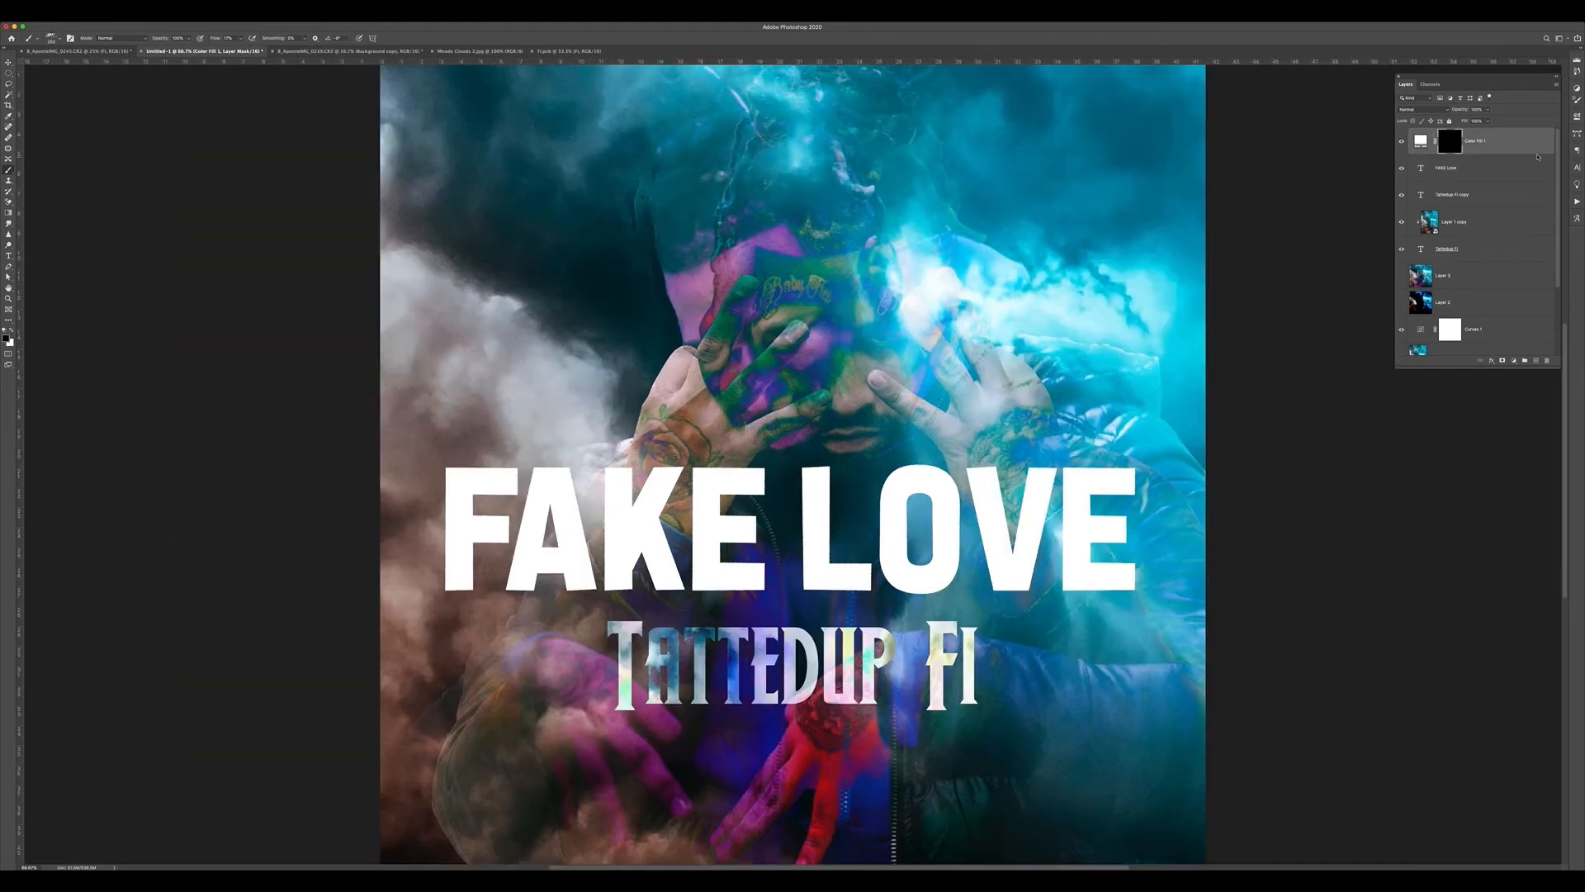
left_click(1478, 172)
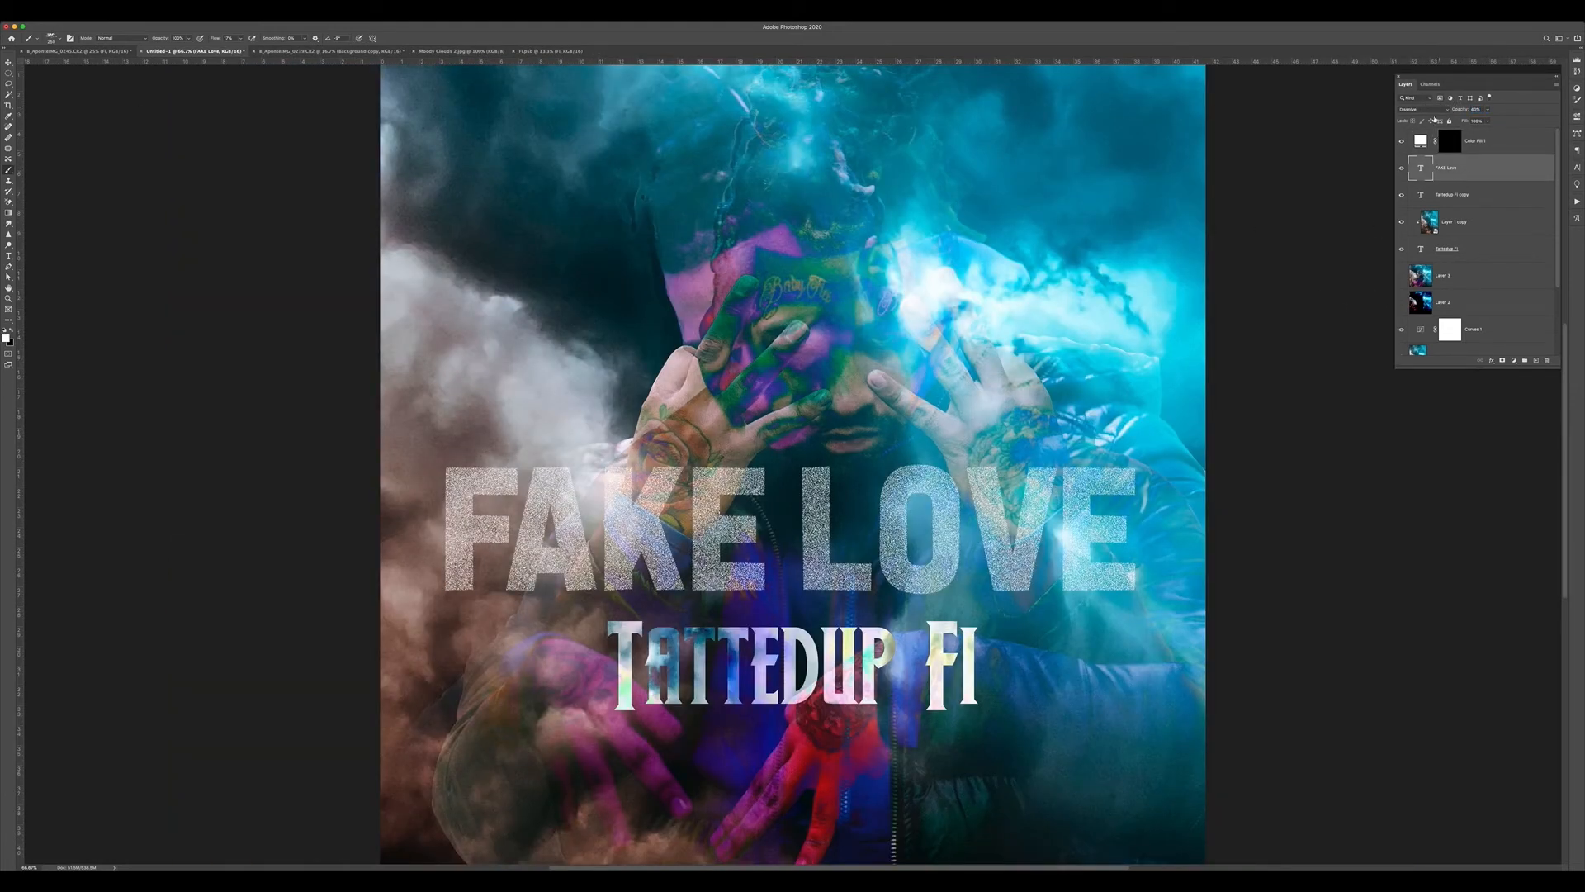
left_click_drag(1484, 108, 1459, 133)
- Stamp white clouds along the upper edge of the letter F on the white fill layer's mask
left_click(1449, 141)
key("super+plus")
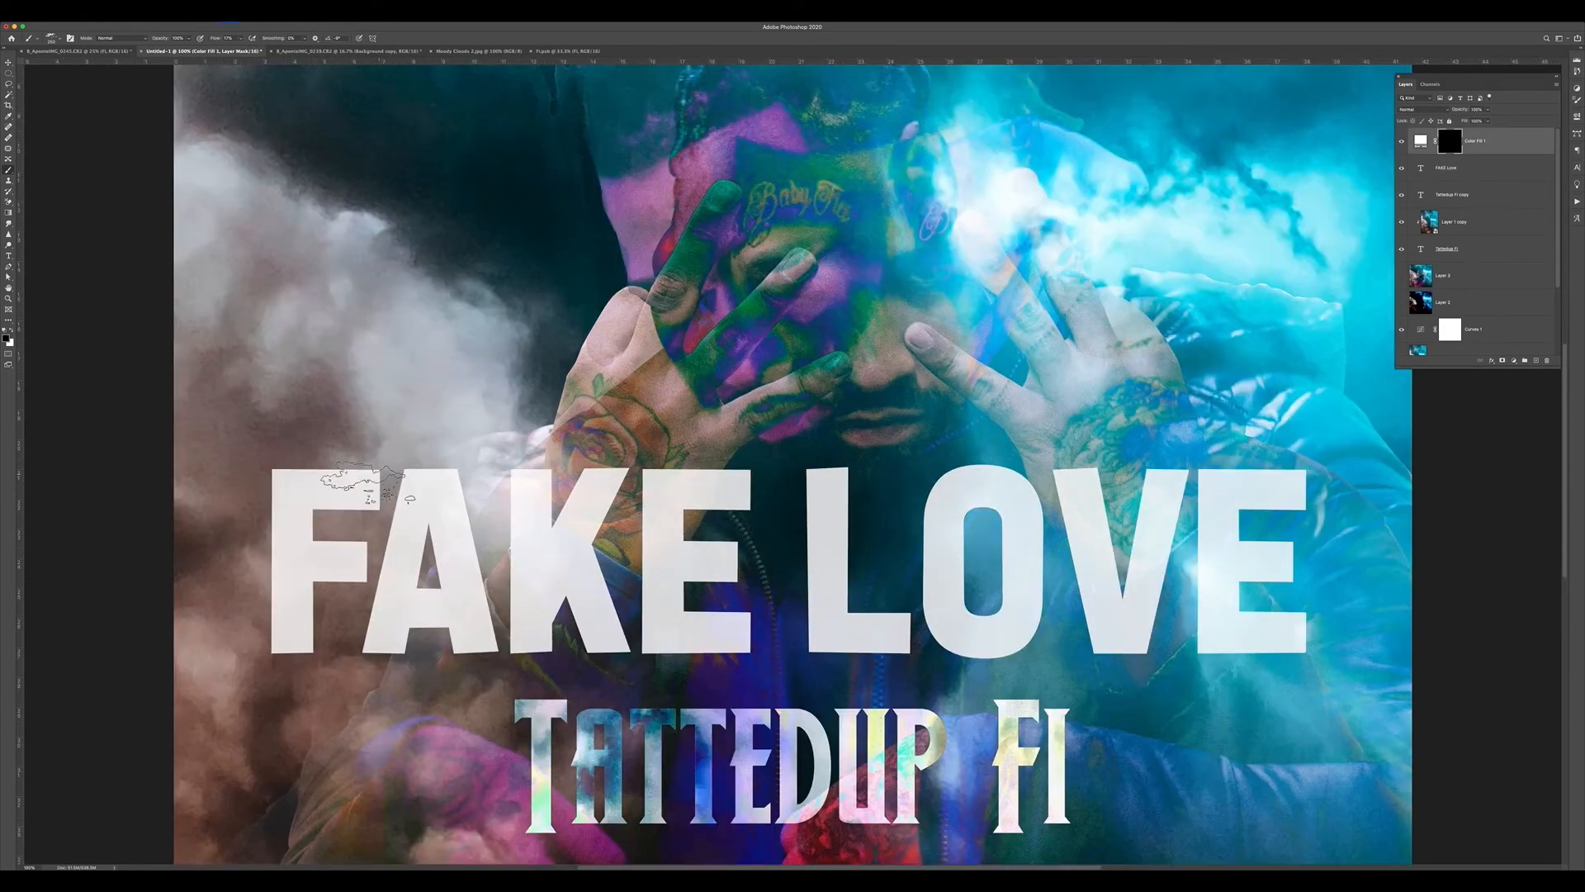
key("x")
left_click(302, 481)
key("super+z")
left_click(302, 475)
left_click(337, 478)
- Rotate the cloud brush tip between stamps and continue covering the letter F with clouds on the fill mask
left_click(52, 38)
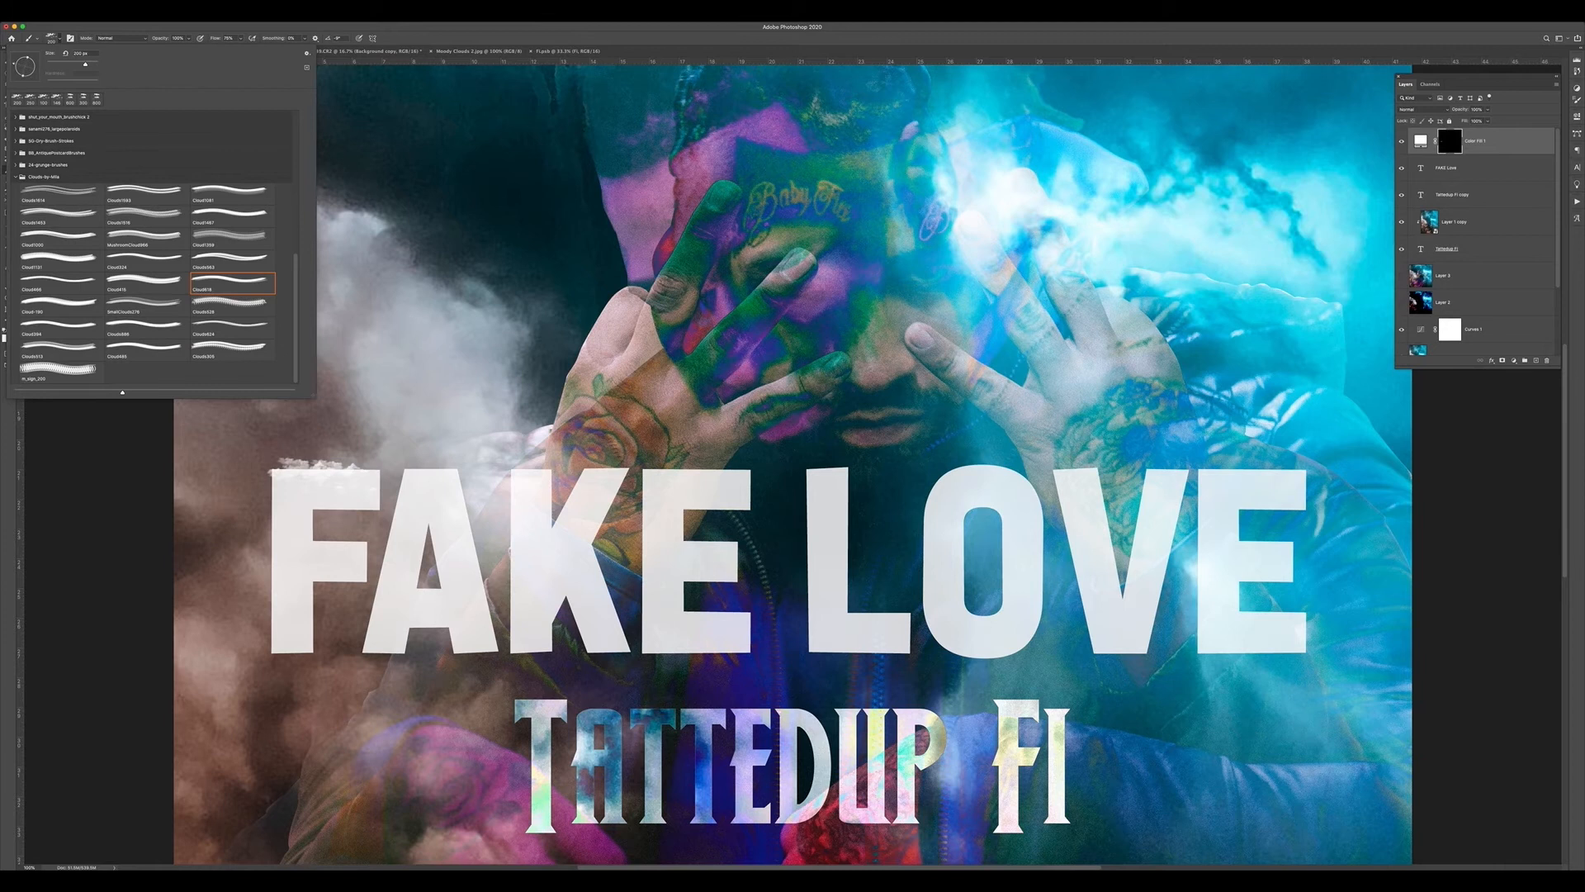
left_click(350, 495)
left_click(52, 38)
left_click(13, 66)
left_click(353, 484)
left_click(52, 38)
left_click(36, 64)
left_click(279, 519)
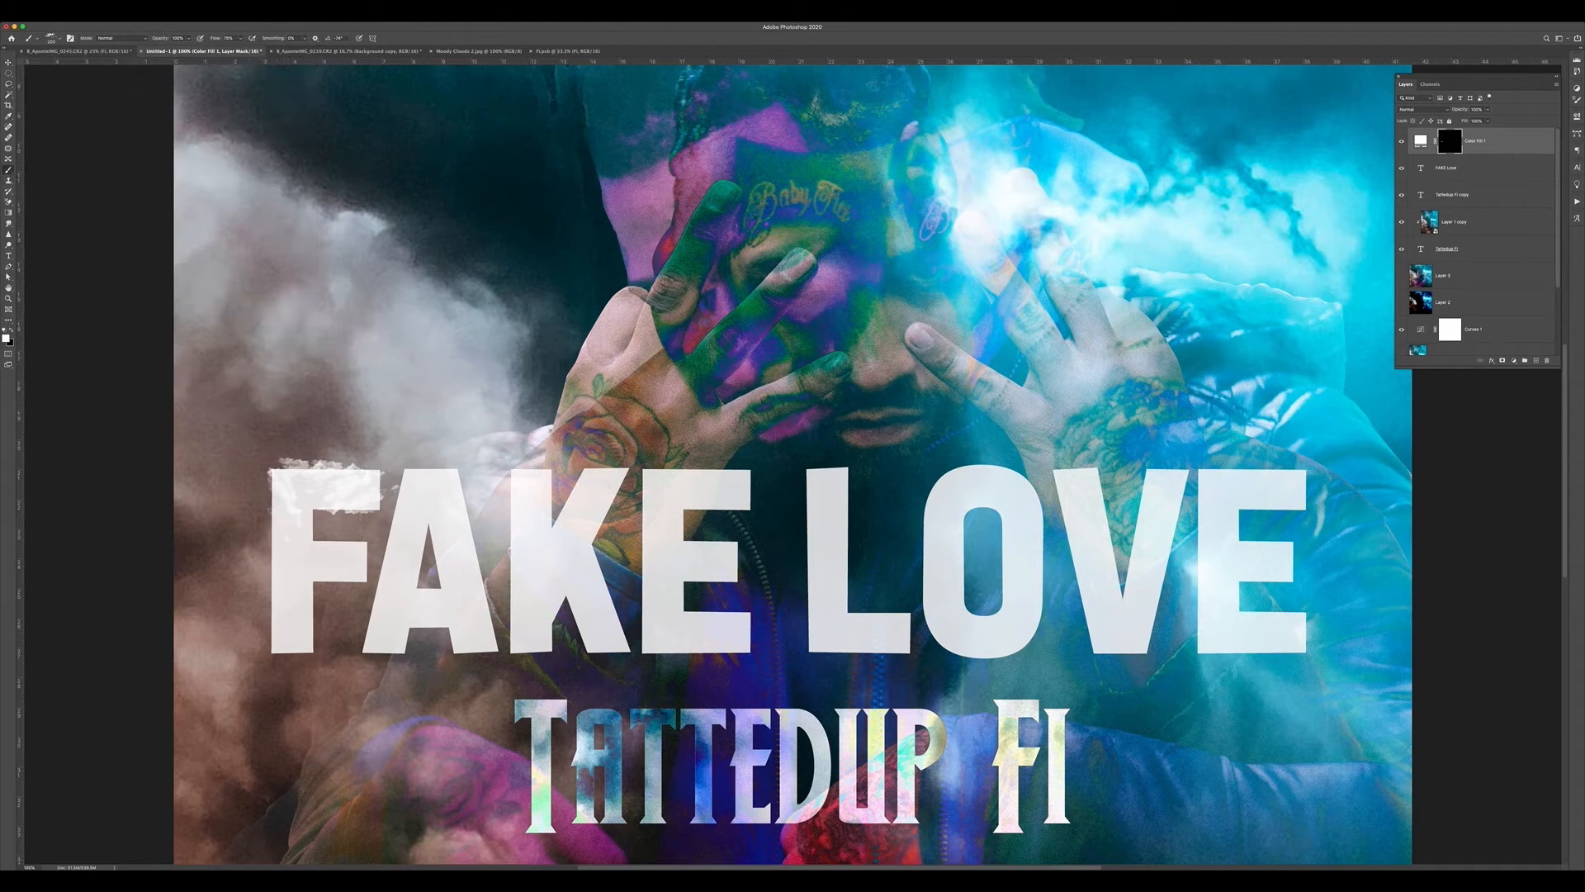
left_click(52, 38)
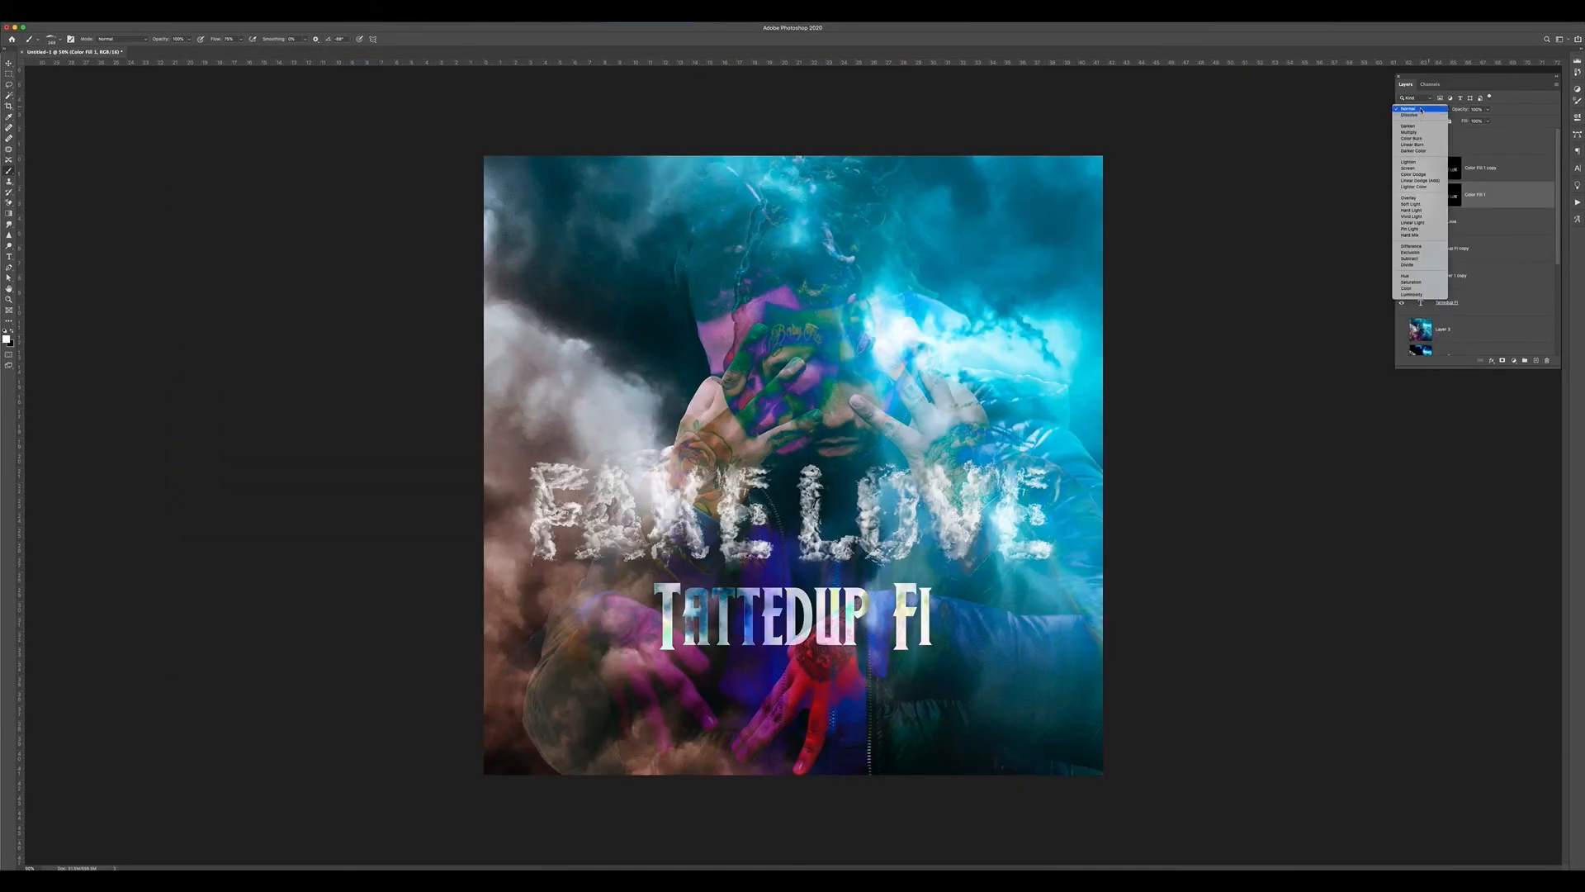
- Add another white Solid Color fill layer directly above the hidden Fake Love text layer and invert its mask to black
left_click(1421, 110)
left_click(1515, 221)
left_click(1514, 360)
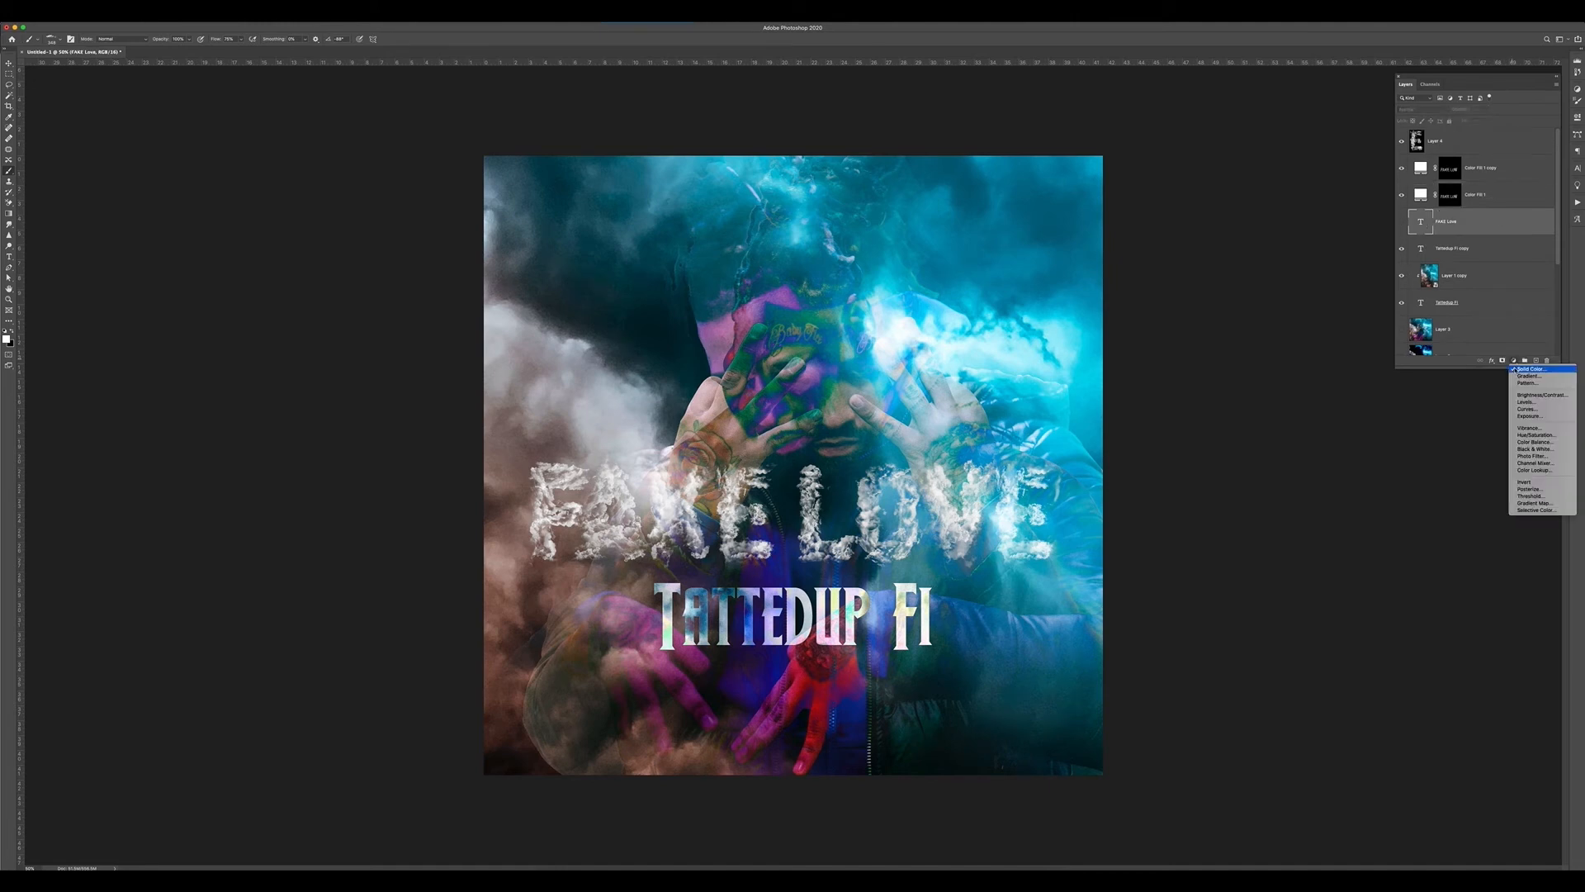
left_click(1519, 370)
left_click(870, 562)
key("super+i")
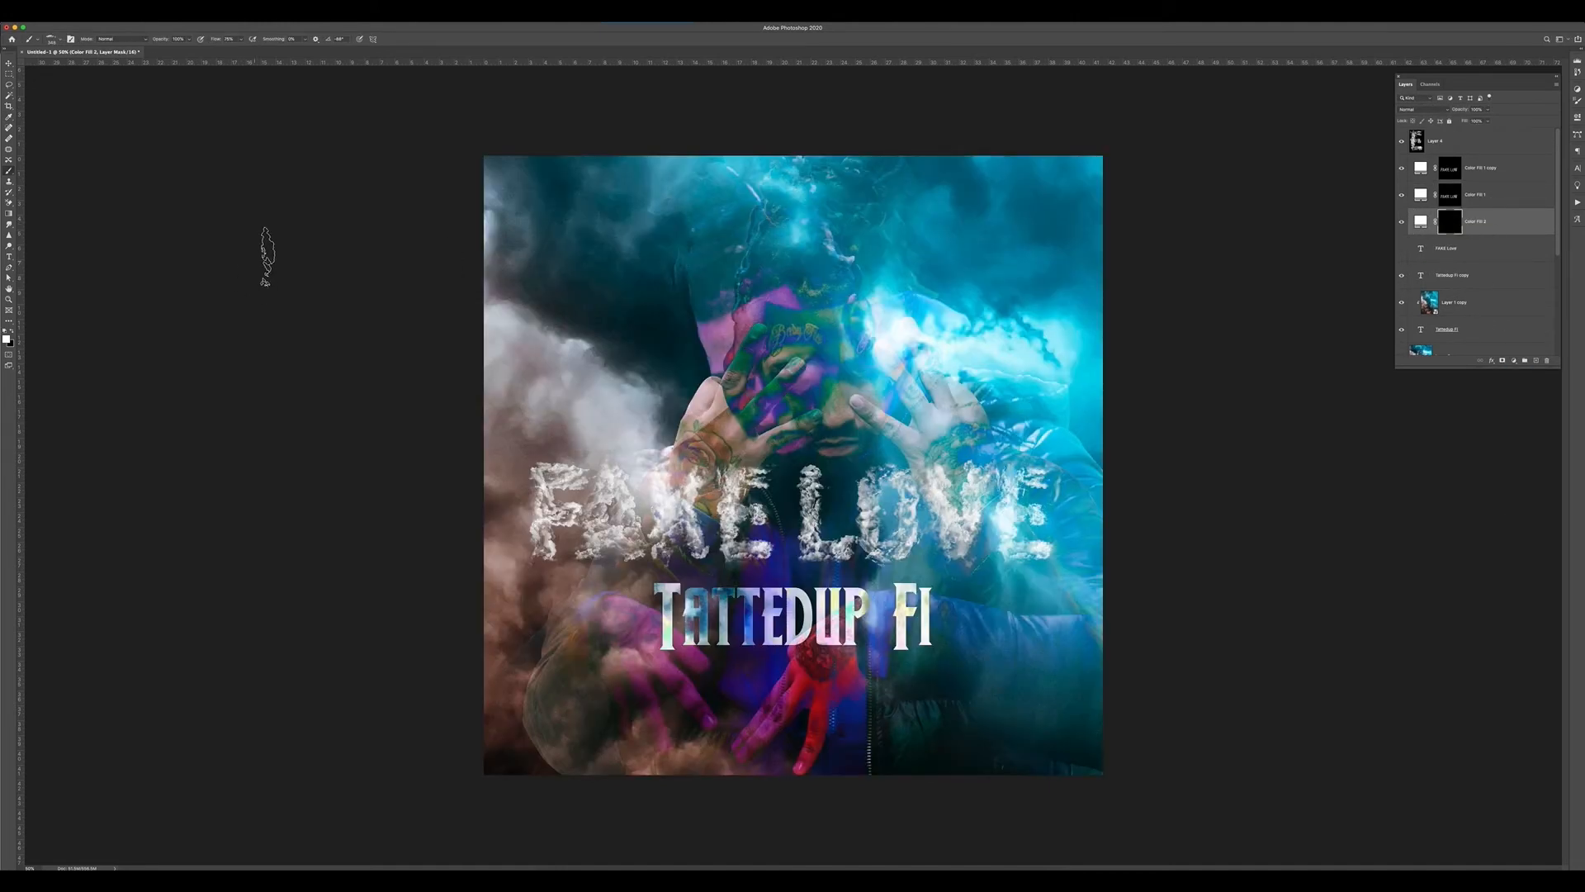
- Enlarge the cloud brush considerably and stamp soft clouds behind the word FAKE on the new fill layer's mask, undoing unwanted stamps
left_click(51, 39)
key("Return")
key("bracketright")
key("bracketright")
key("bracketright")
key("bracketright")
key("bracketright")
key("bracketright")
key("bracketright")
key("bracketright")
key("bracketright")
key("bracketright")
key("bracketright")
key("bracketright")
key("bracketright")
key("bracketright")
key("bracketright")
key("bracketright")
key("bracketright")
key("bracketright")
key("bracketright")
key("bracketright")
key("bracketright")
key("bracketright")
key("bracketright")
left_click(864, 521)
key("super+z")
left_click(602, 534)
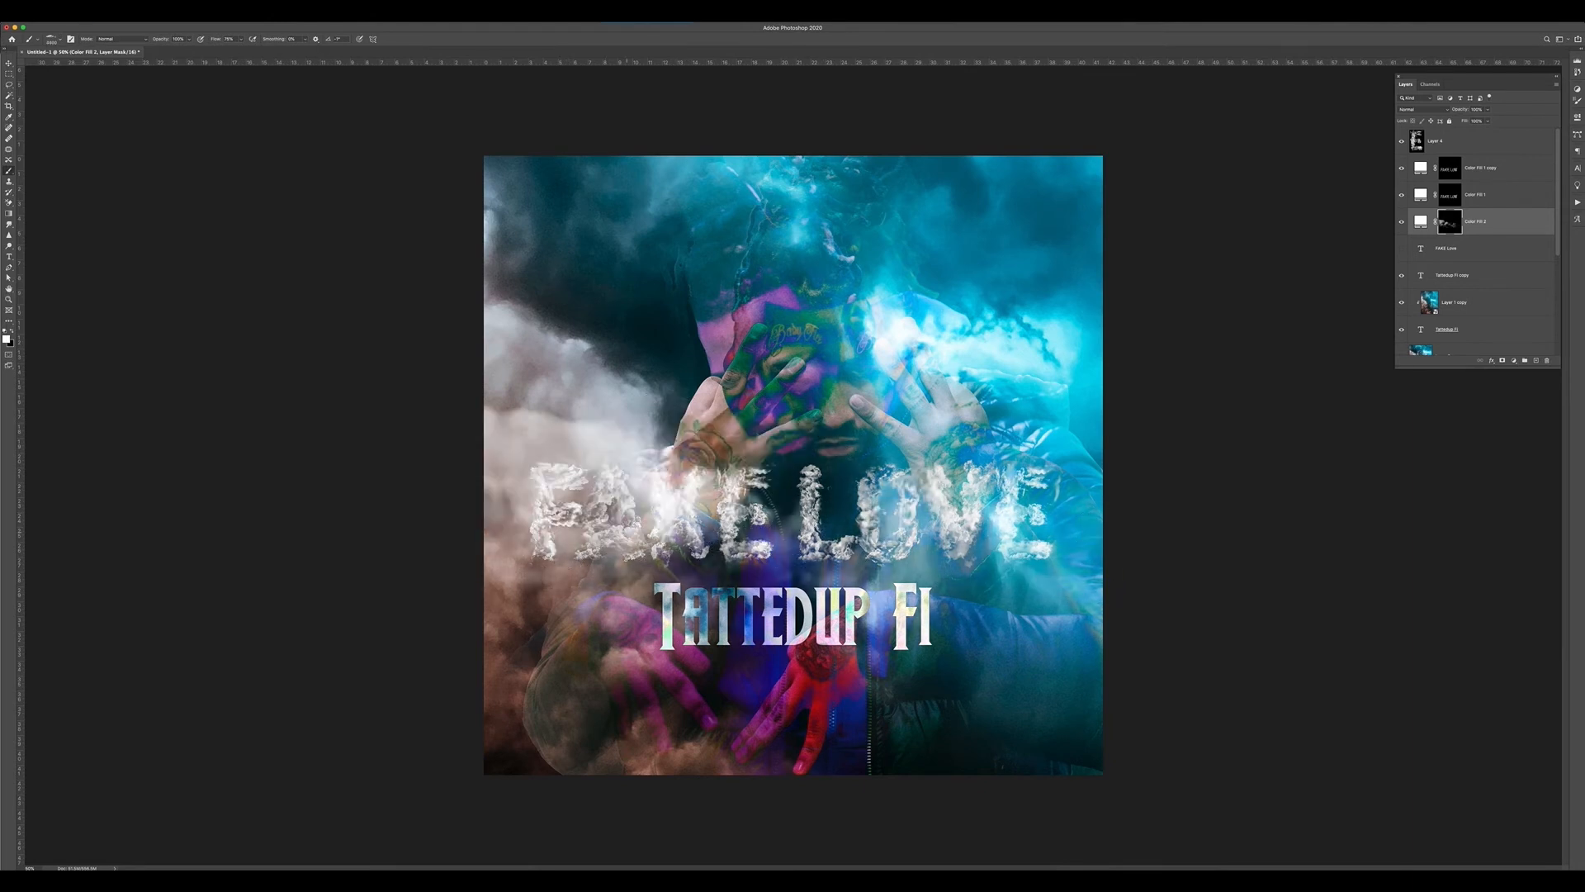
key("super+z")
left_click(690, 536)
- Adjust the cloud brush tip, enlarge it further and stamp soft clouds behind the word LOVE on the same mask
left_click(54, 39)
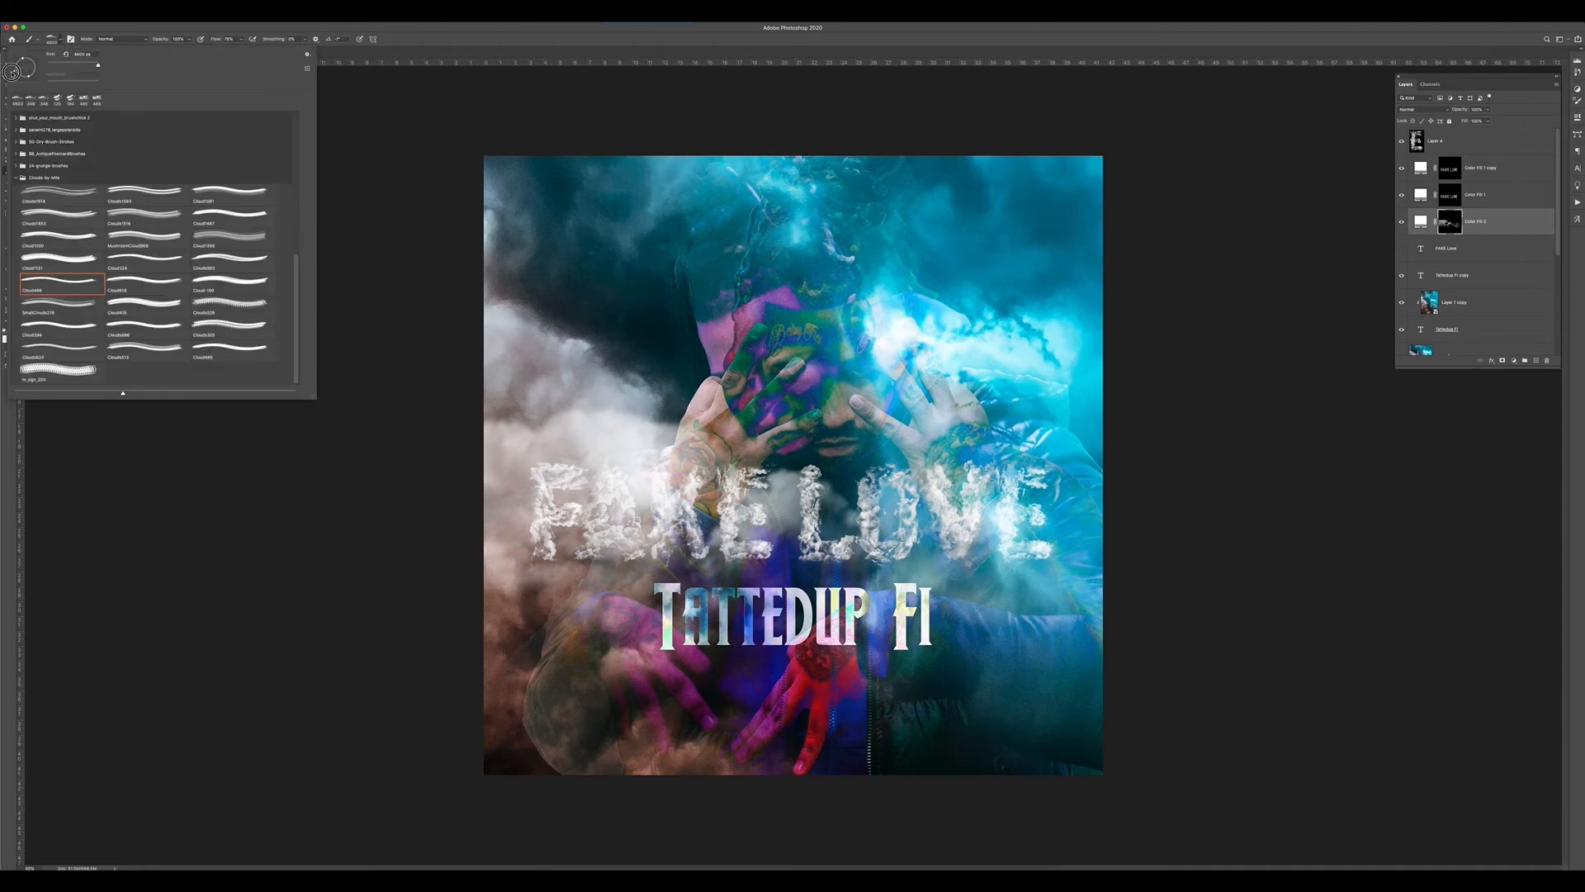
left_click(833, 512)
left_click(61, 40)
key("Return")
key("bracketright")
key("bracketright")
key("bracketright")
key("bracketright")
key("bracketright")
key("bracketright")
key("bracketright")
key("bracketright")
key("bracketright")
key("bracketright")
key("bracketright")
key("bracketright")
left_click(879, 510)
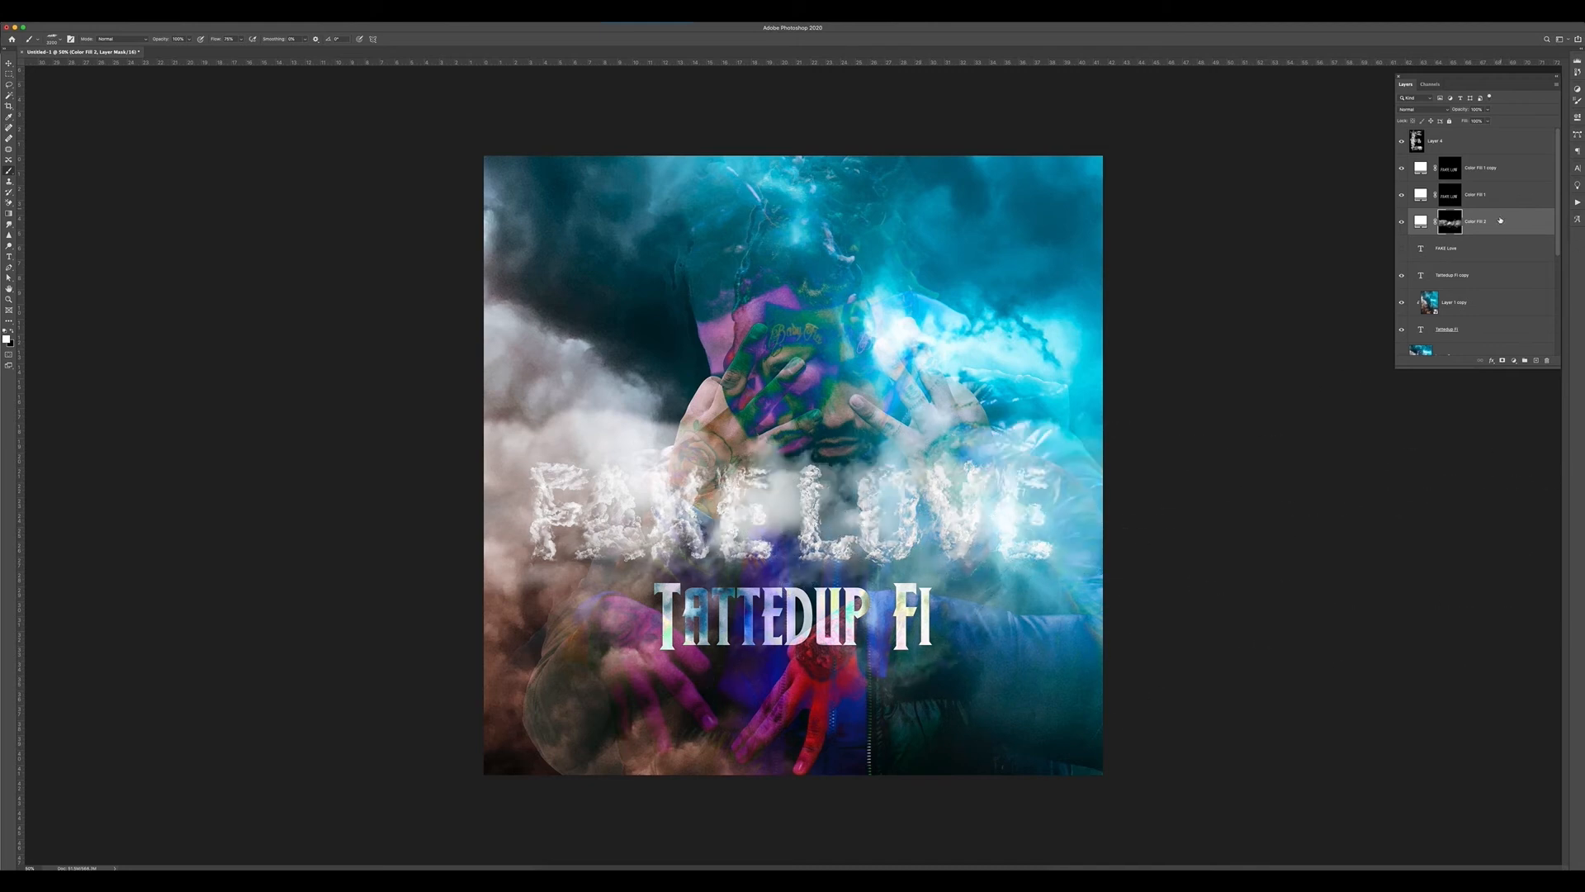
left_click(1422, 109)
left_click(1421, 109)
left_click(1421, 109)
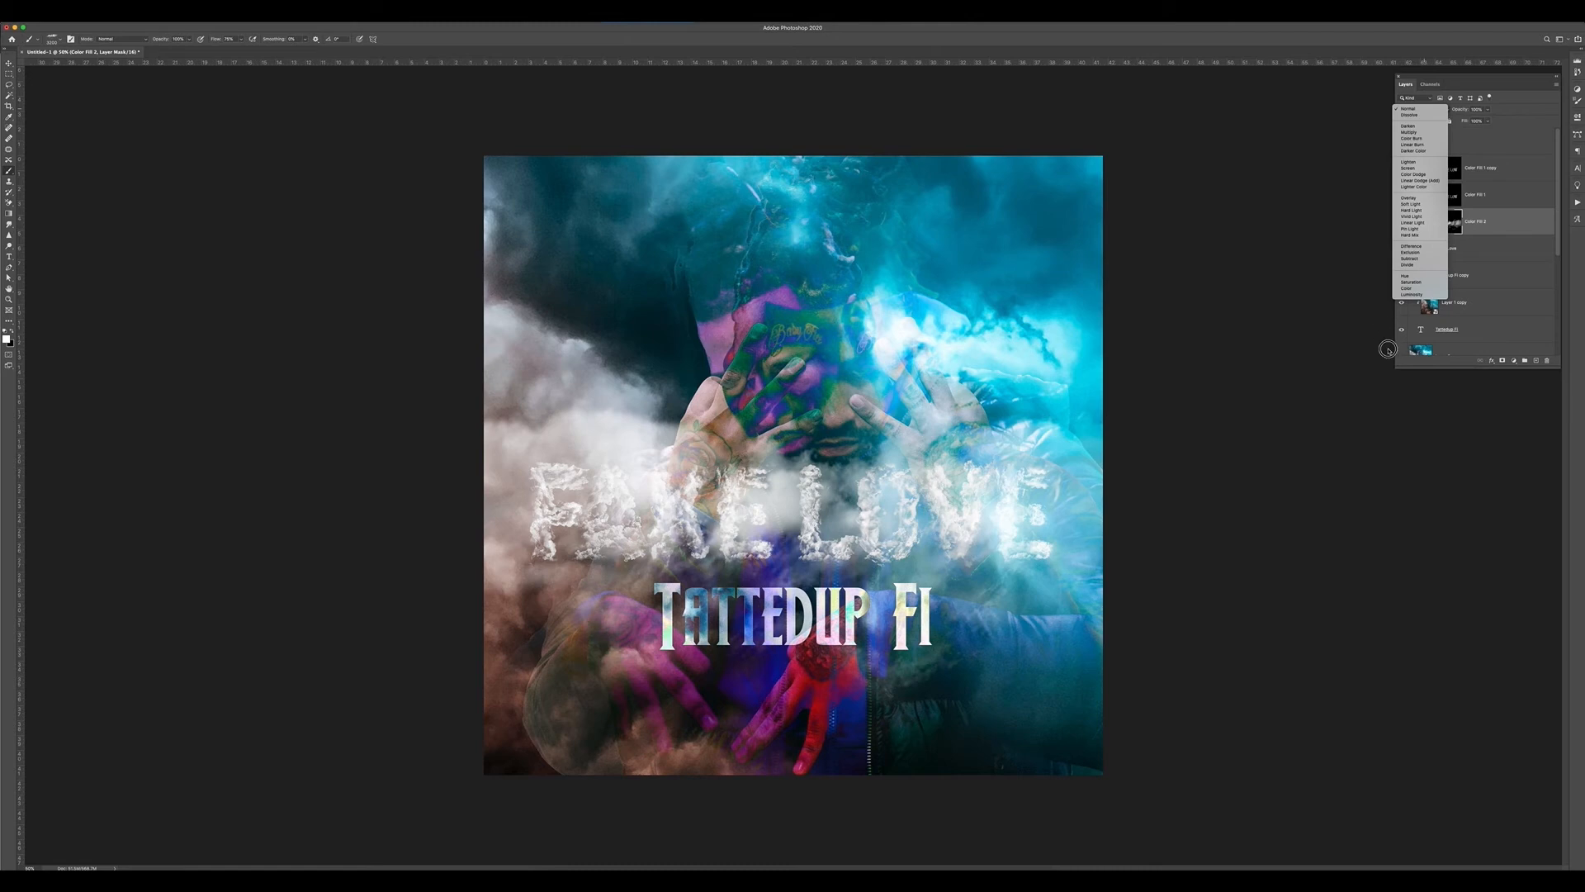
left_click(1434, 85)
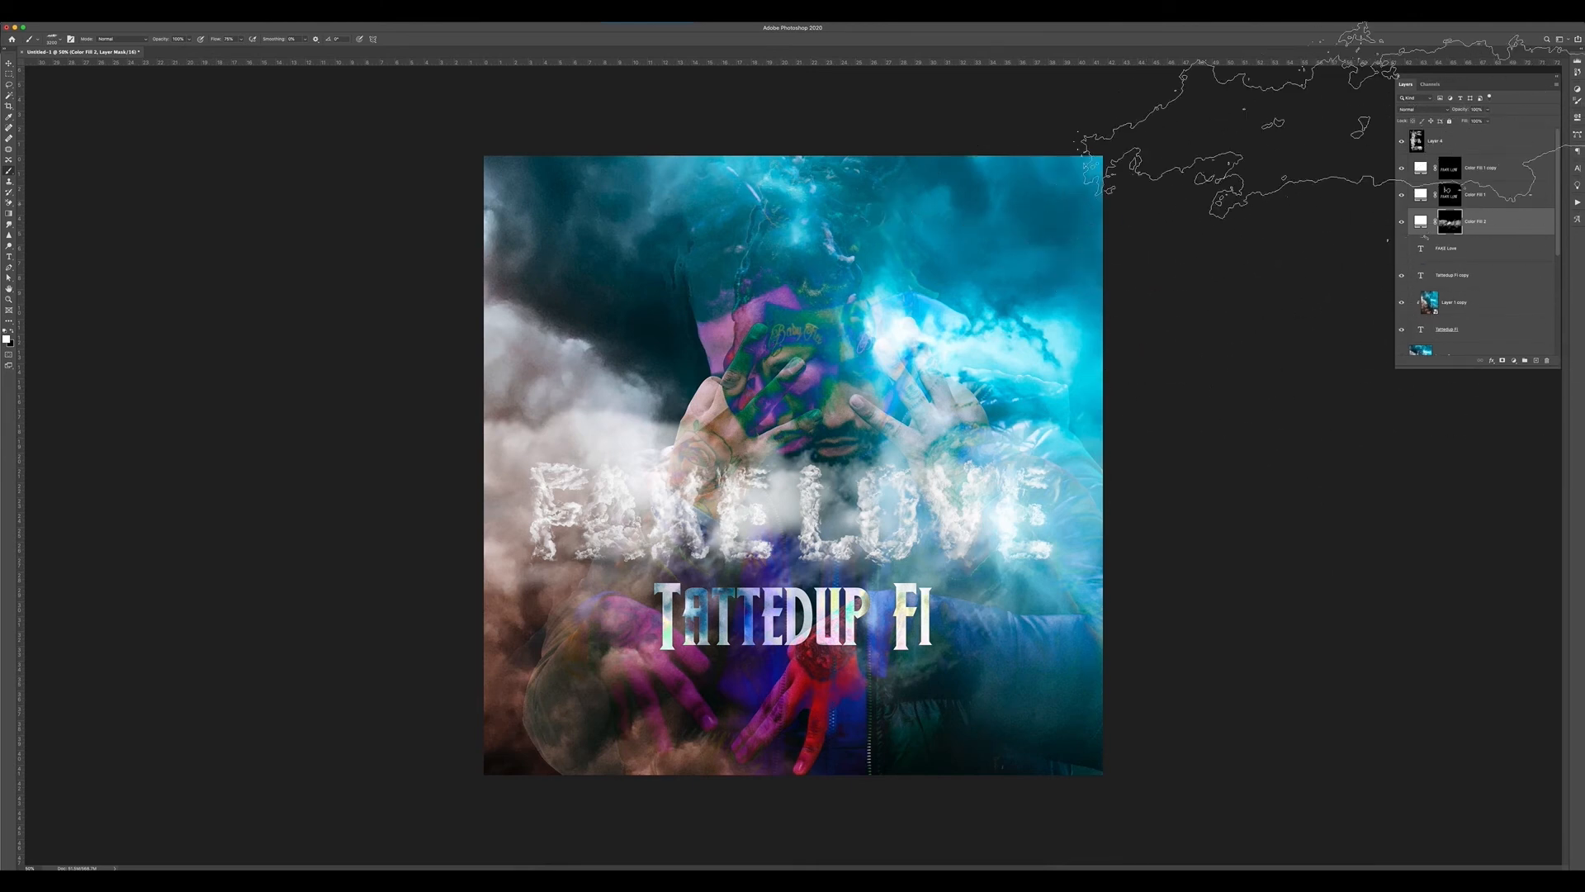
key("super+minus")
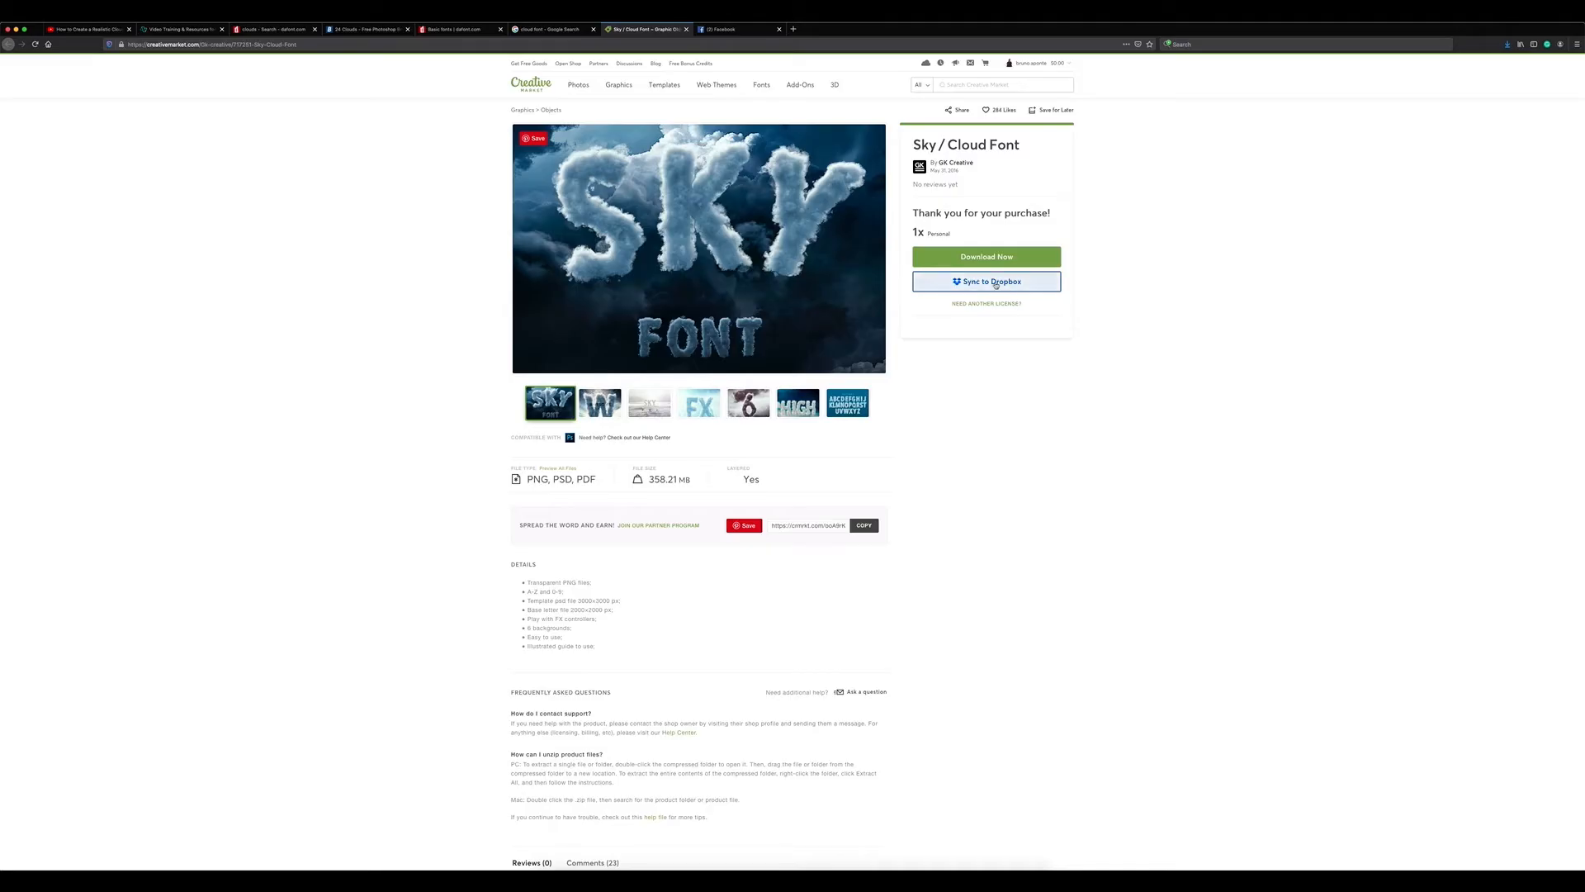
- Switch to the web browser, download the purchased Sky / Cloud Font from Creative Market and open its Template.psd
left_click(987, 256)
left_click(330, 232)
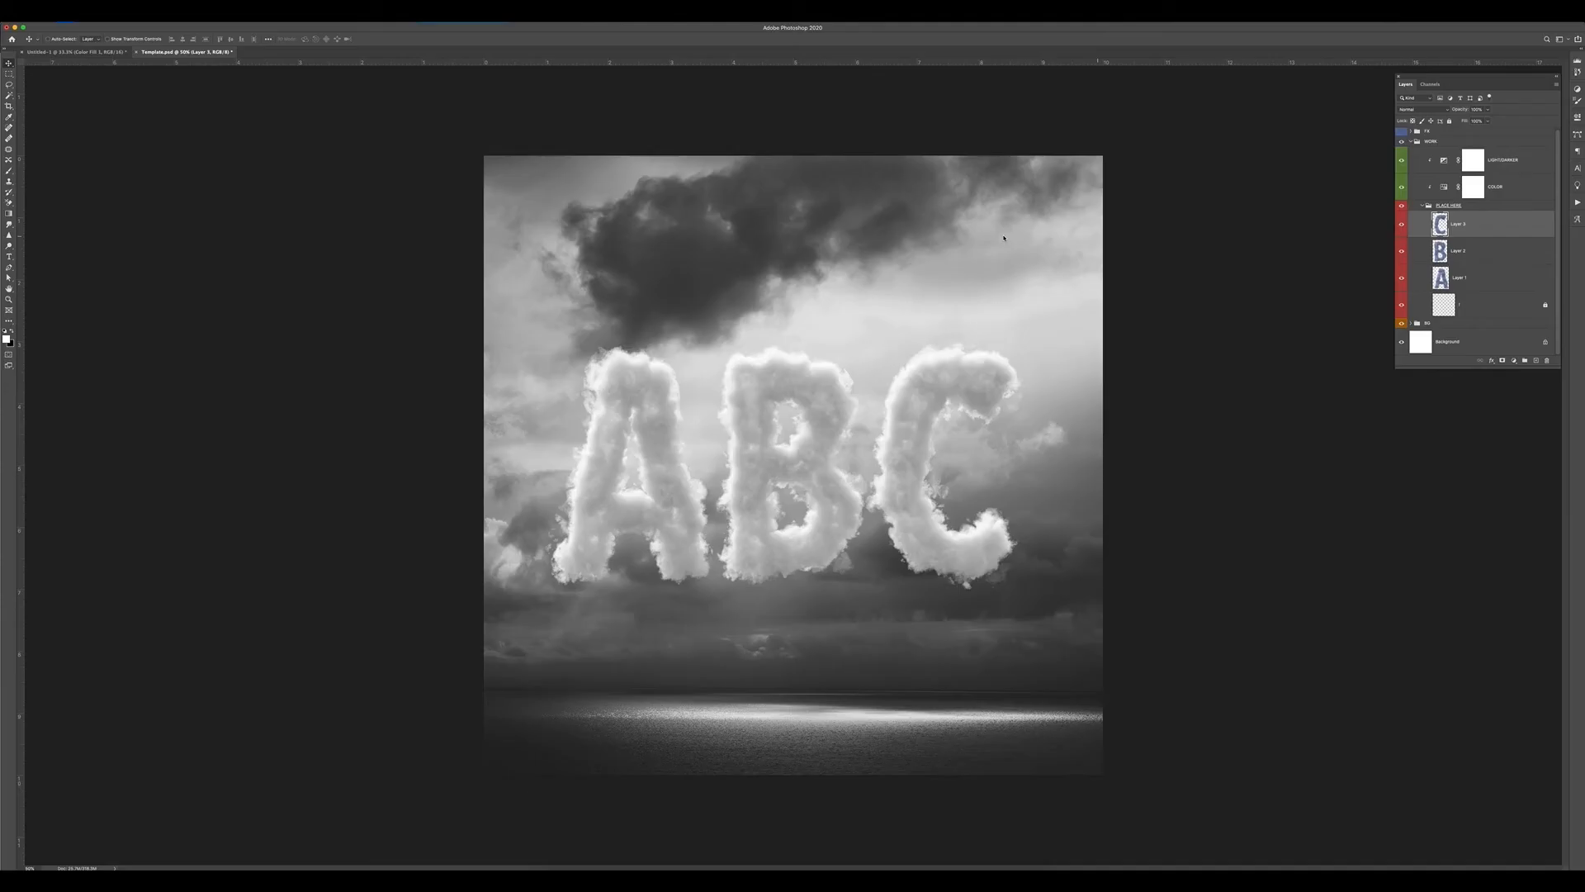
- Start opening files and browse to the CLOUD FONT folder of the downloaded font
key("super+o")
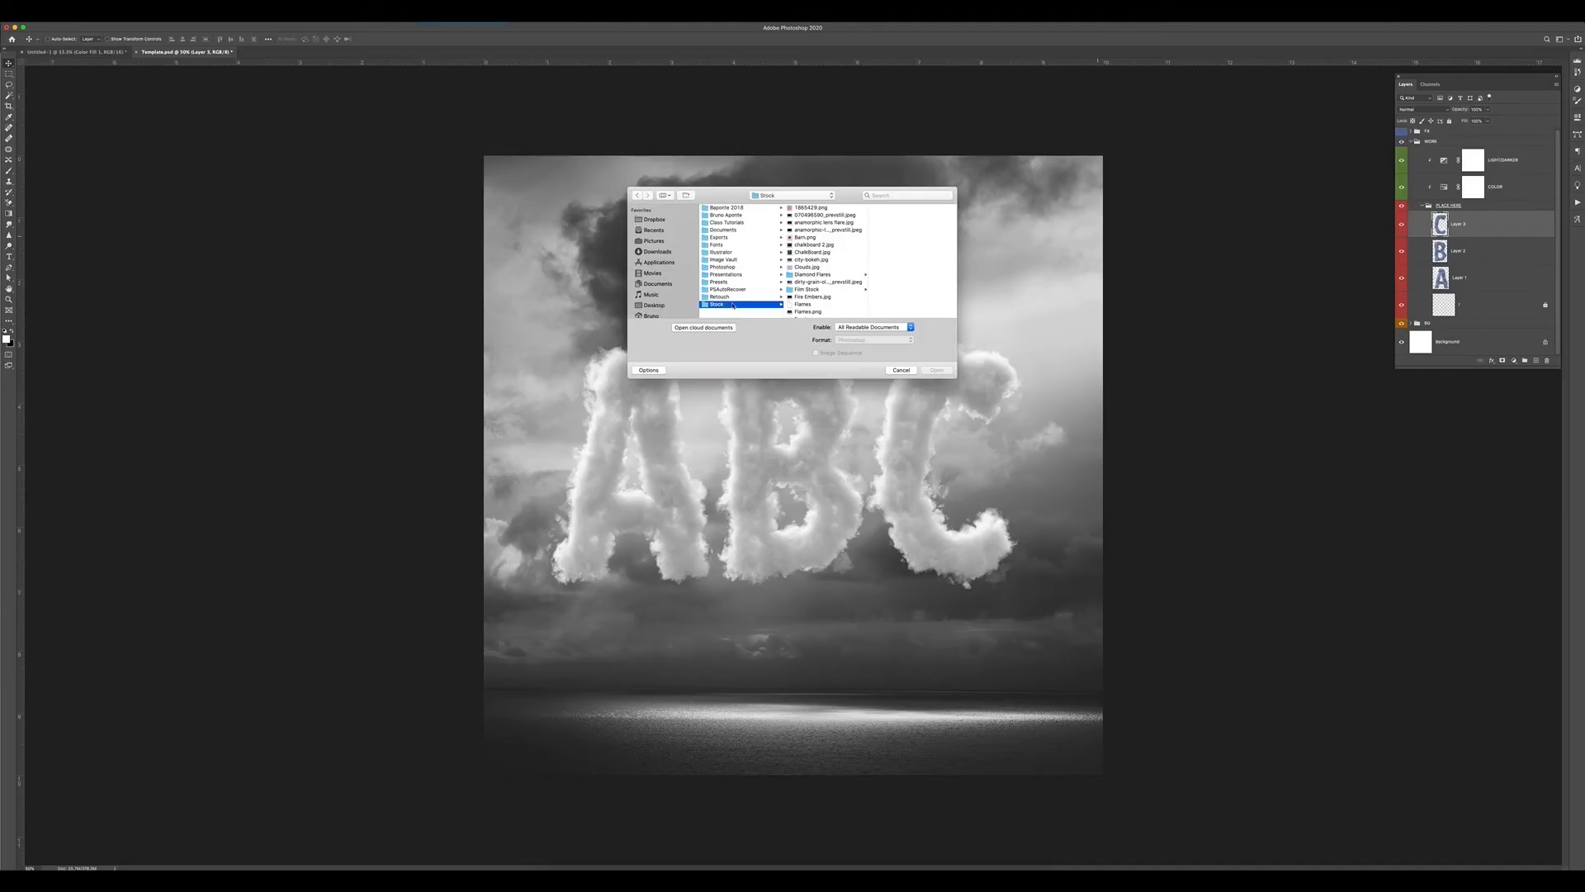
left_click(723, 245)
left_click(805, 215)
scroll(879, 240, "down", 5)
left_click(900, 307)
left_click(896, 208)
left_click(898, 208)
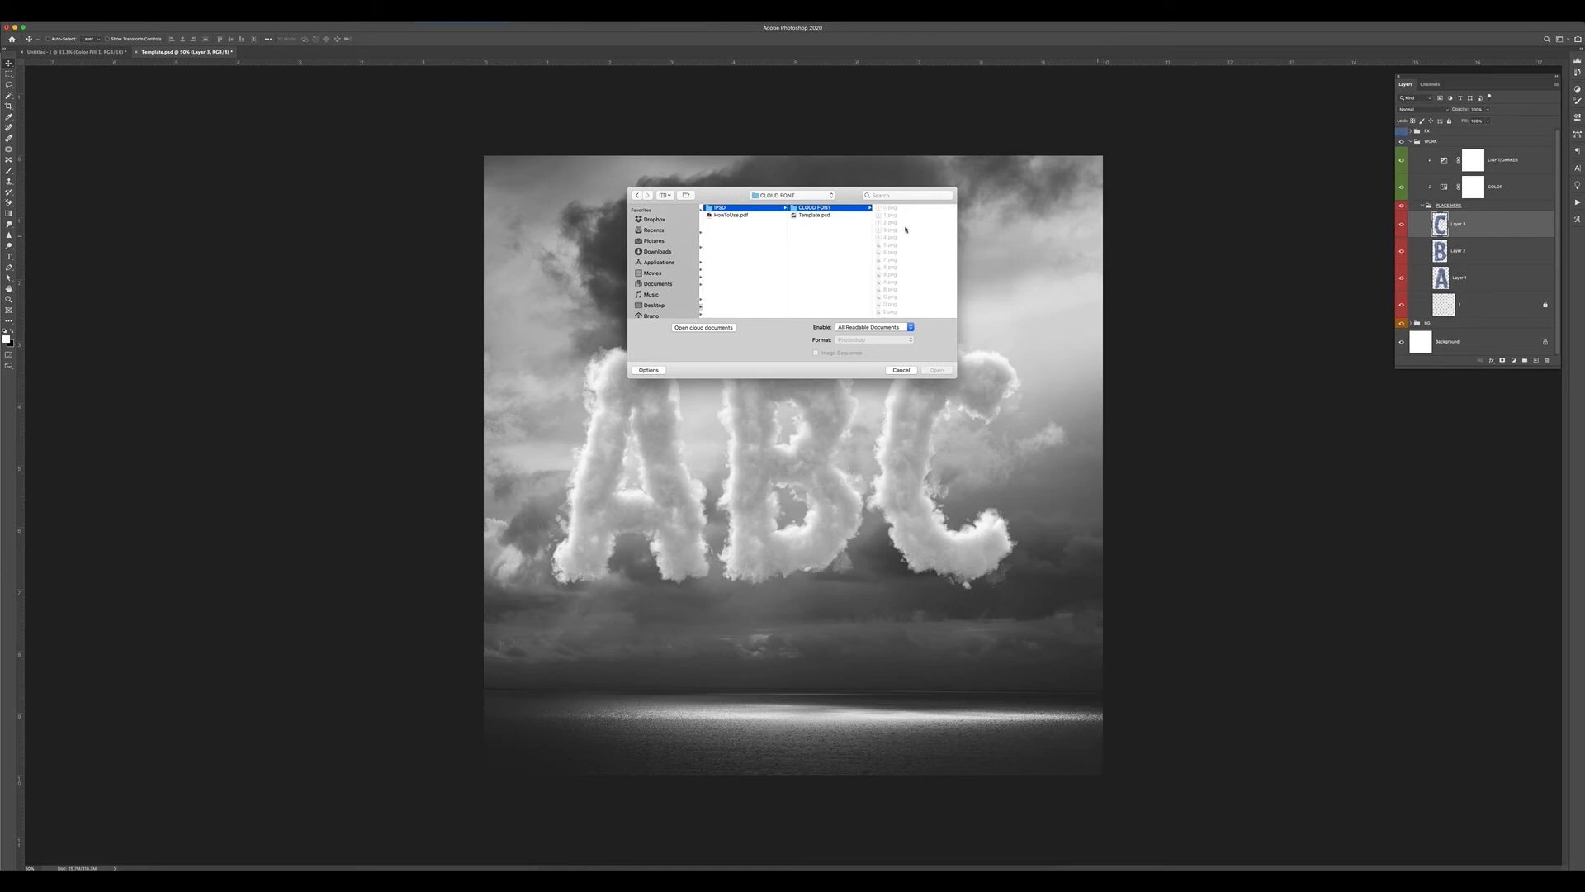
- Select the cloud-letter PNG files needed for the artist name, including A, D, E, F and I, and open them together
scroll(892, 248, "down", 7)
left_click(888, 269)
scroll(798, 255, "up", 5)
scroll(799, 255, "up", 1)
left_click(792, 251, "super")
scroll(788, 258, "down", 2)
left_click(788, 258, "super")
left_click(789, 250, "super")
scroll(788, 256, "down", 5)
left_click(788, 300, "super")
left_click(789, 261, "super")
scroll(789, 261, "up", 2)
left_click(789, 222, "super")
left_click(789, 245, "super")
scroll(791, 248, "up", 4)
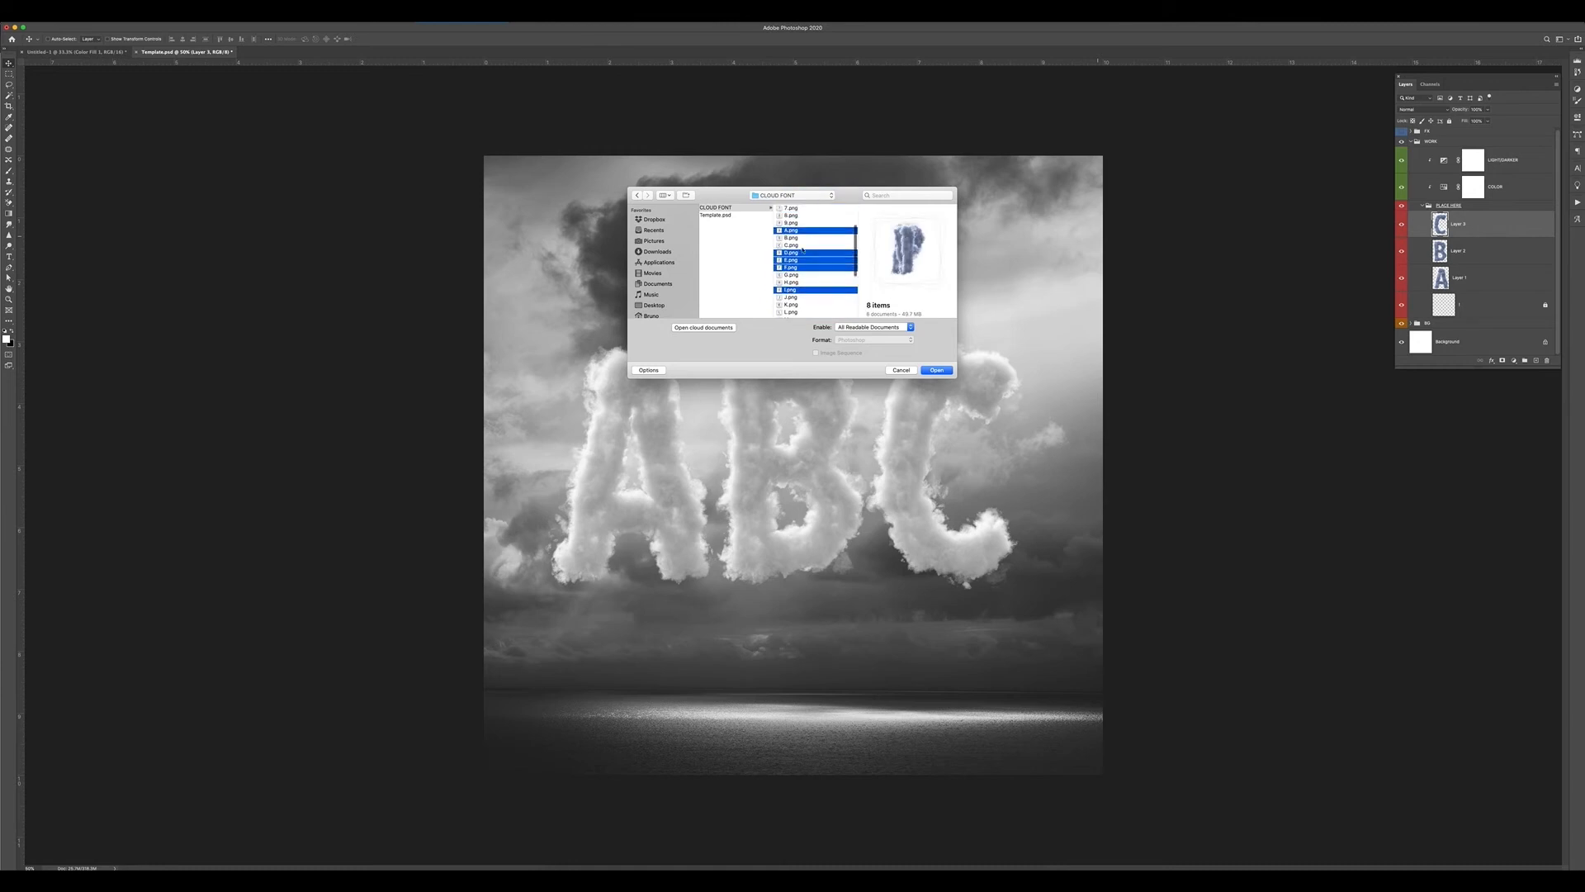
left_click(938, 371)
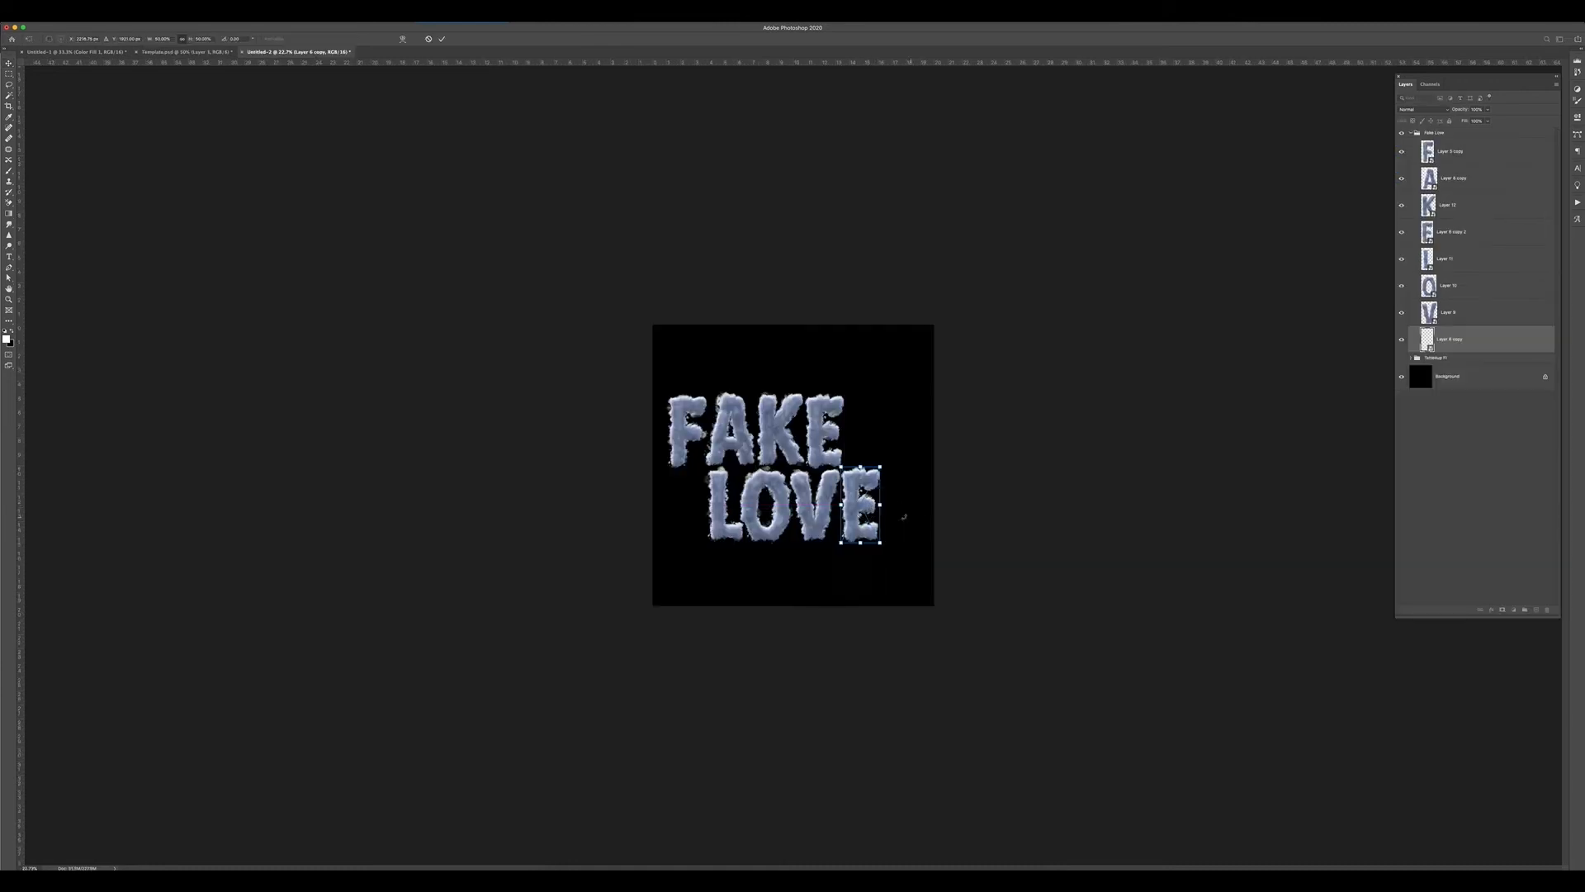
- Finish placing the final cloud letter E and move the LOVE letters up onto the same line as FAKE
key("Return")
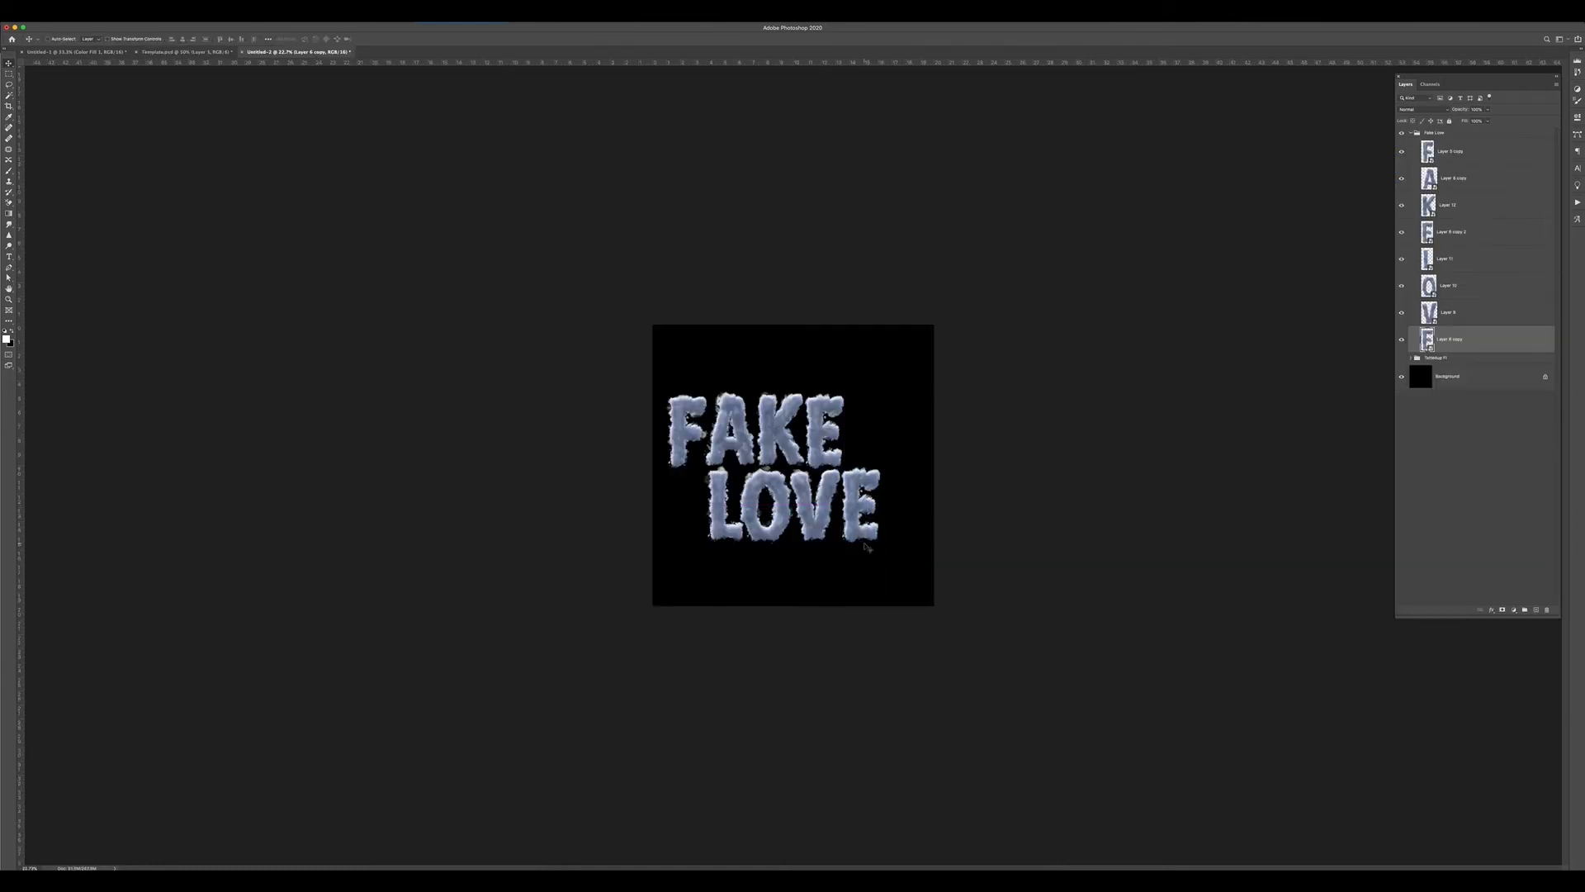
left_click(1476, 256)
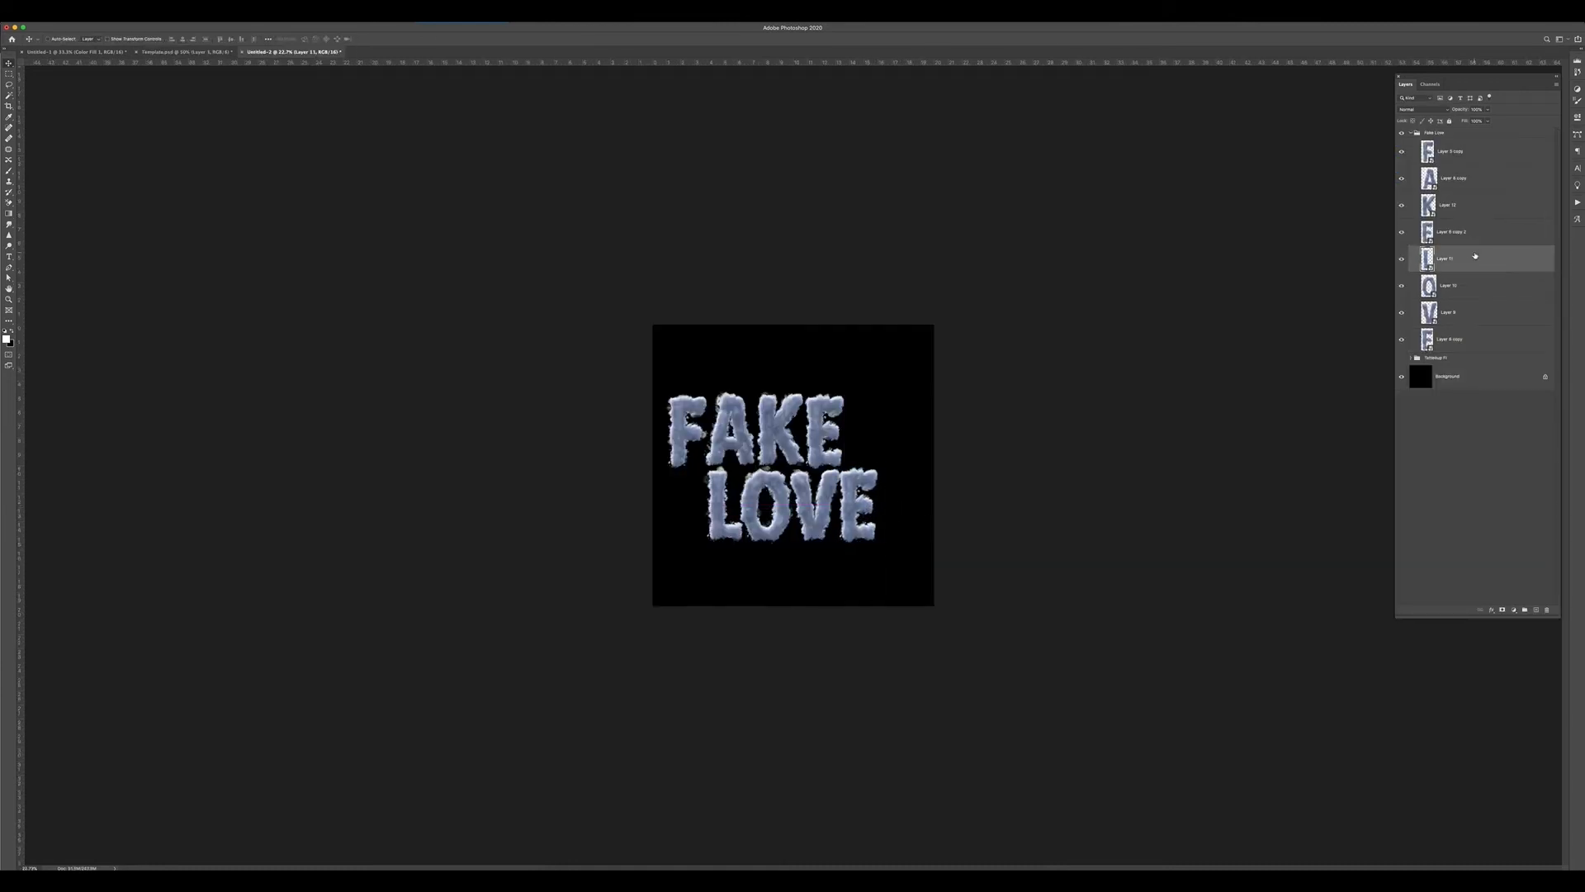
left_click(1477, 230)
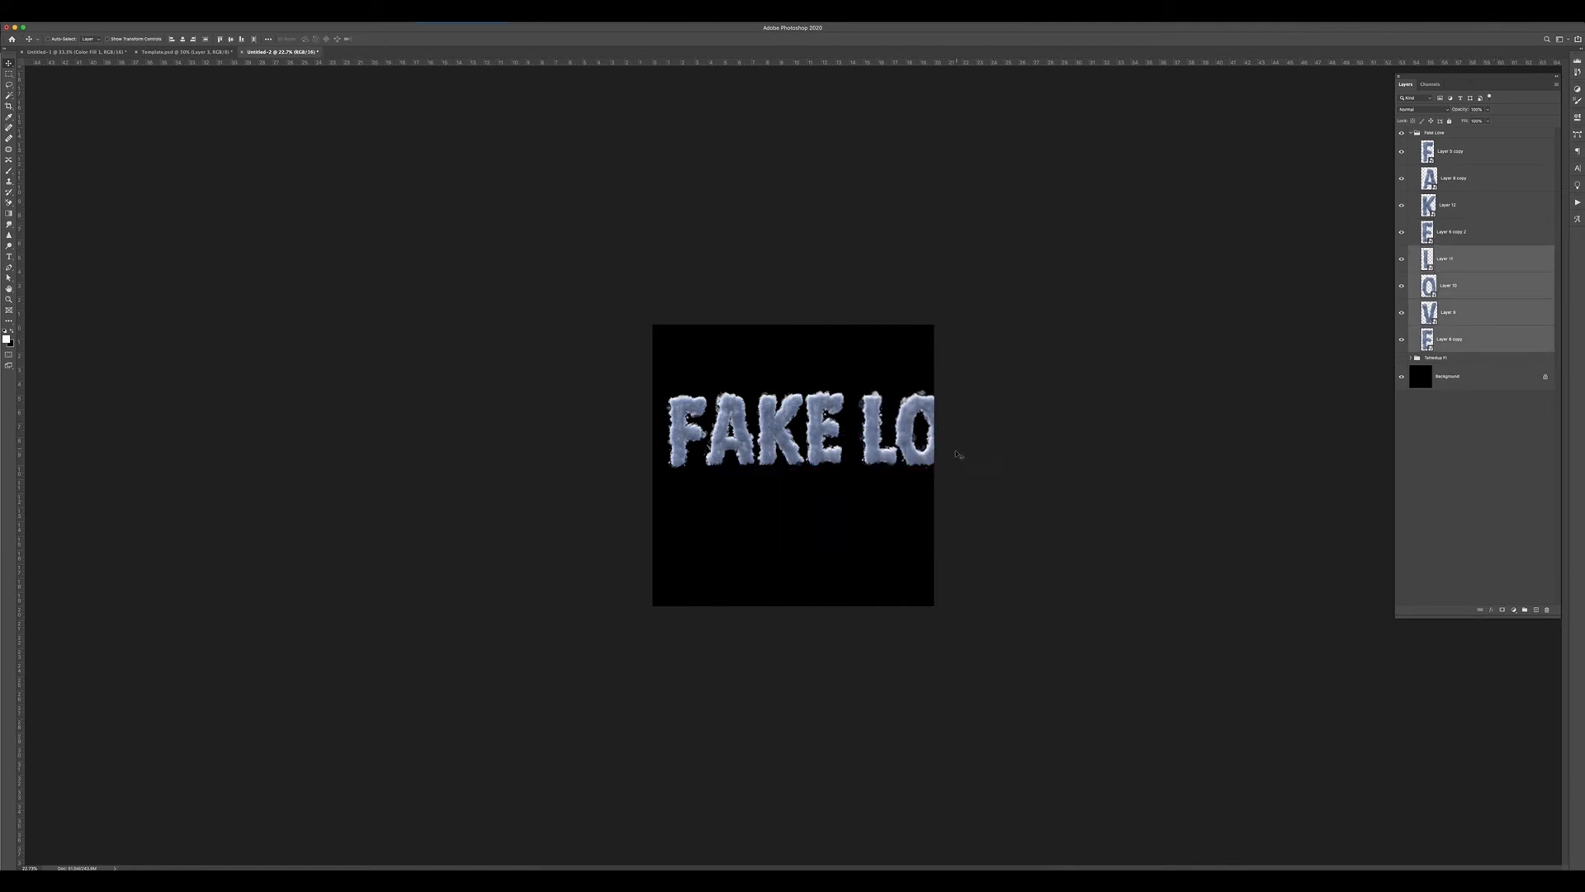
- Collapse the Fake Love letter group and copy it into the cover artwork document over the existing title
left_click(1454, 133)
left_click(1410, 132)
left_click_drag(1454, 137, 861, 505)
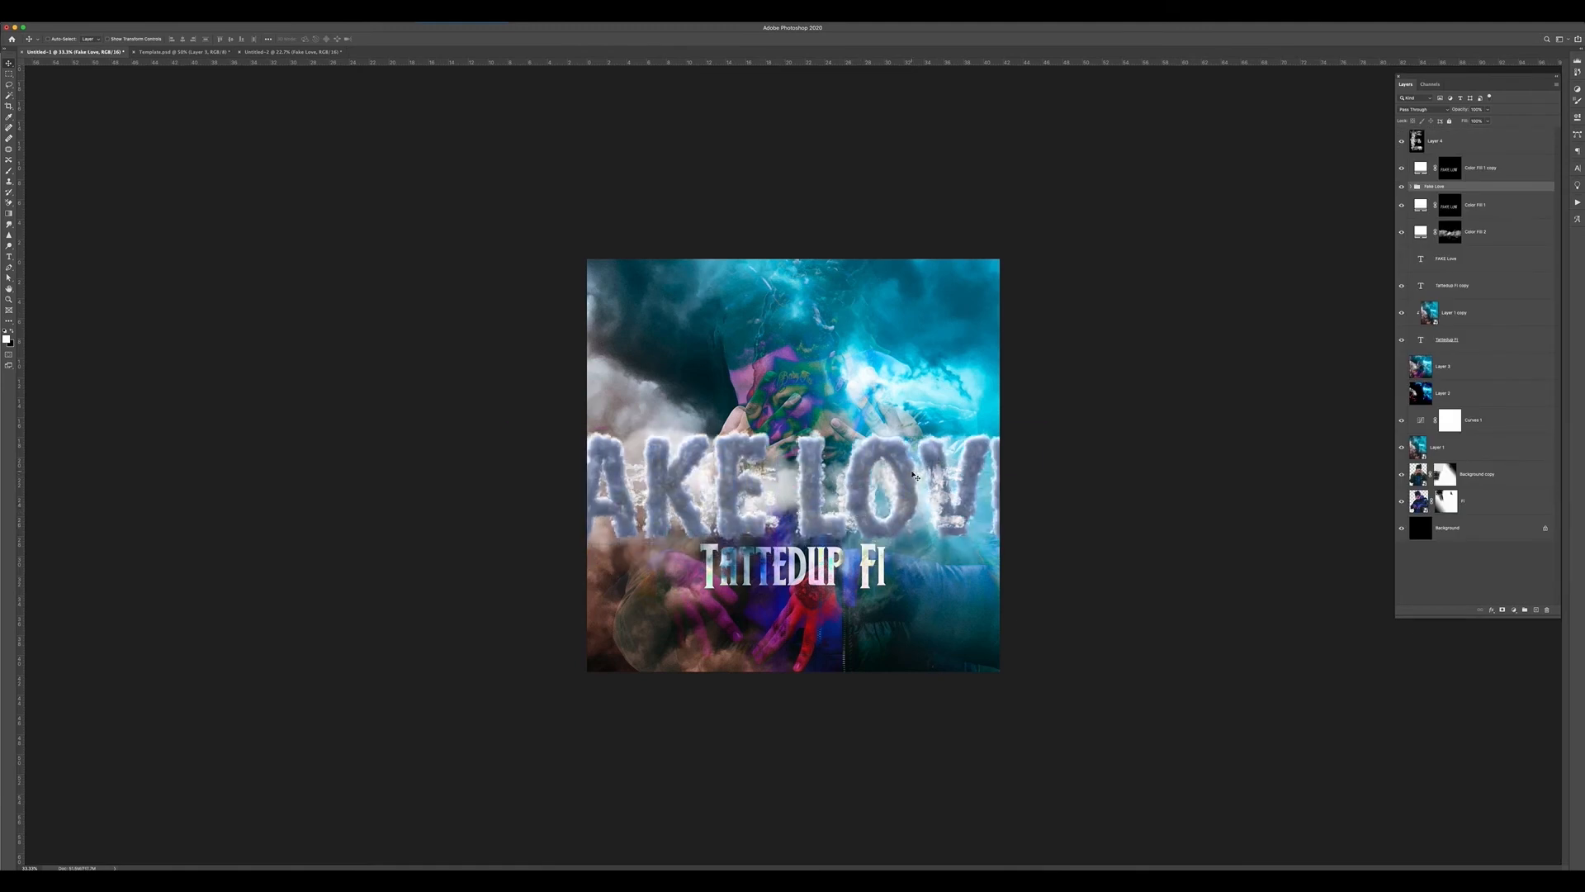
- Move the Fake Love cloud-letter group beneath the Color Fill layers and convert it to a smart object
left_click_drag(1491, 177, 1478, 241)
right_click(1463, 243)
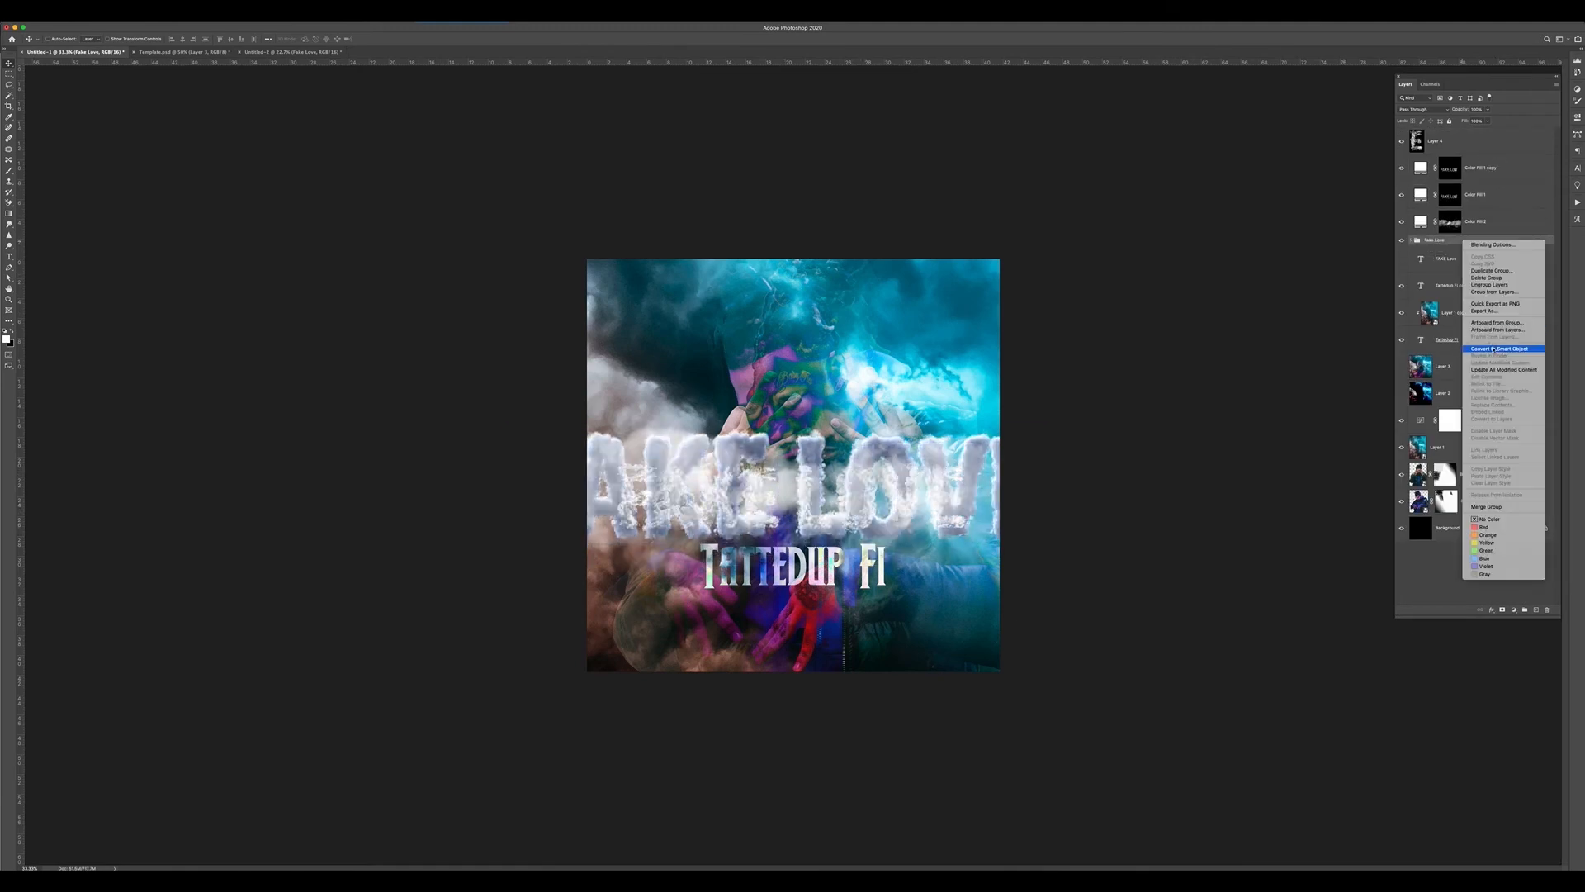
left_click(1492, 349)
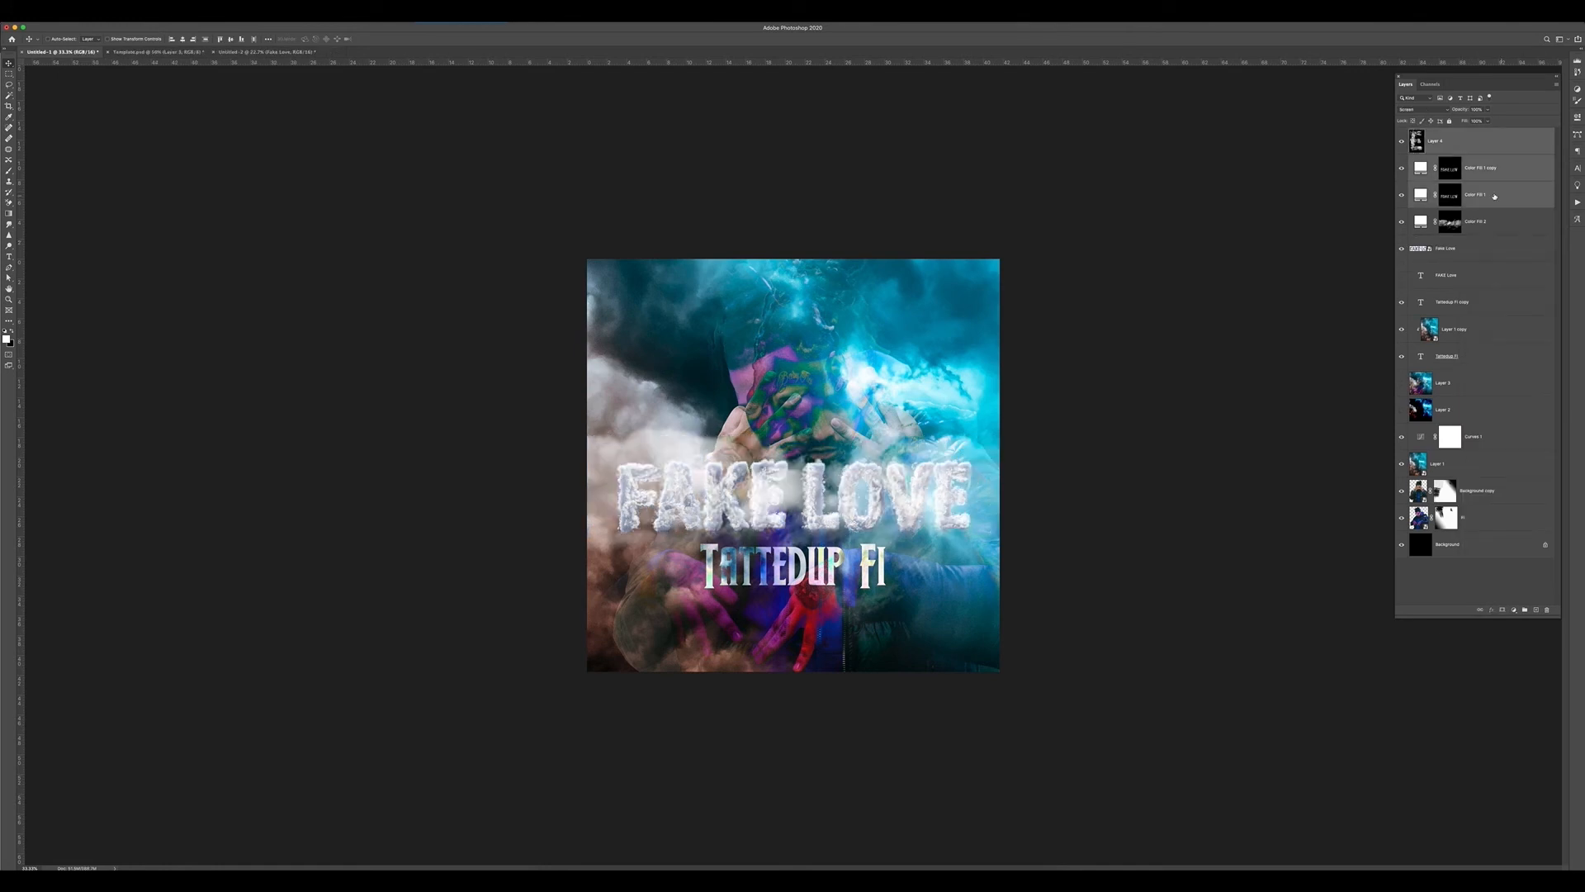
- Group Layer 4, Color Fill 1 copy and Color Fill 1 as Brush Fake Love and change the group's blend mode
left_click(1524, 611)
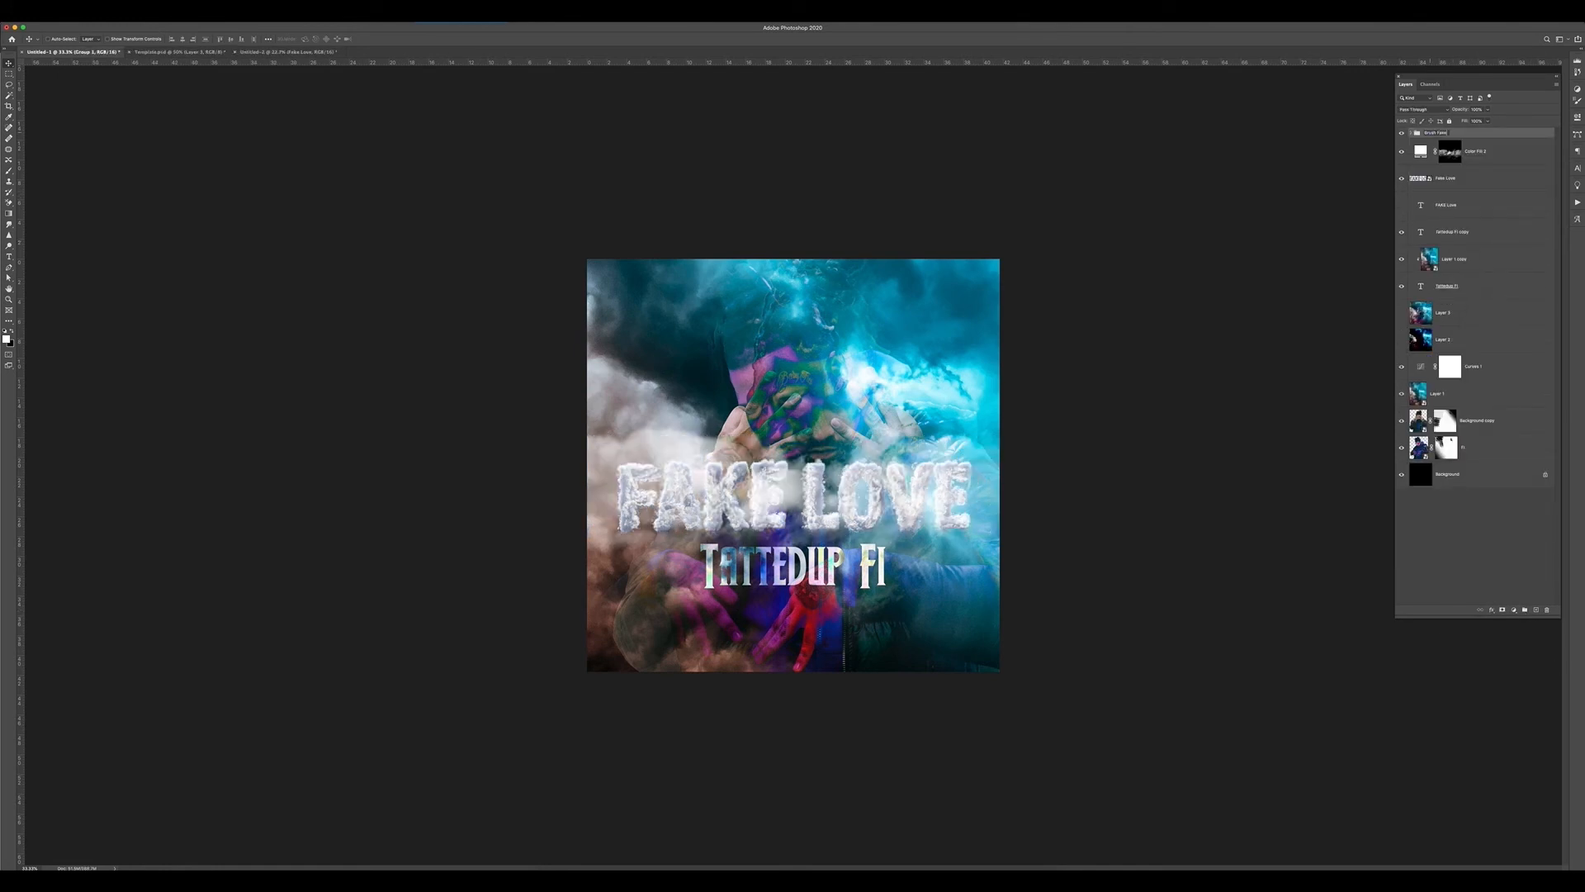
left_click(1422, 109)
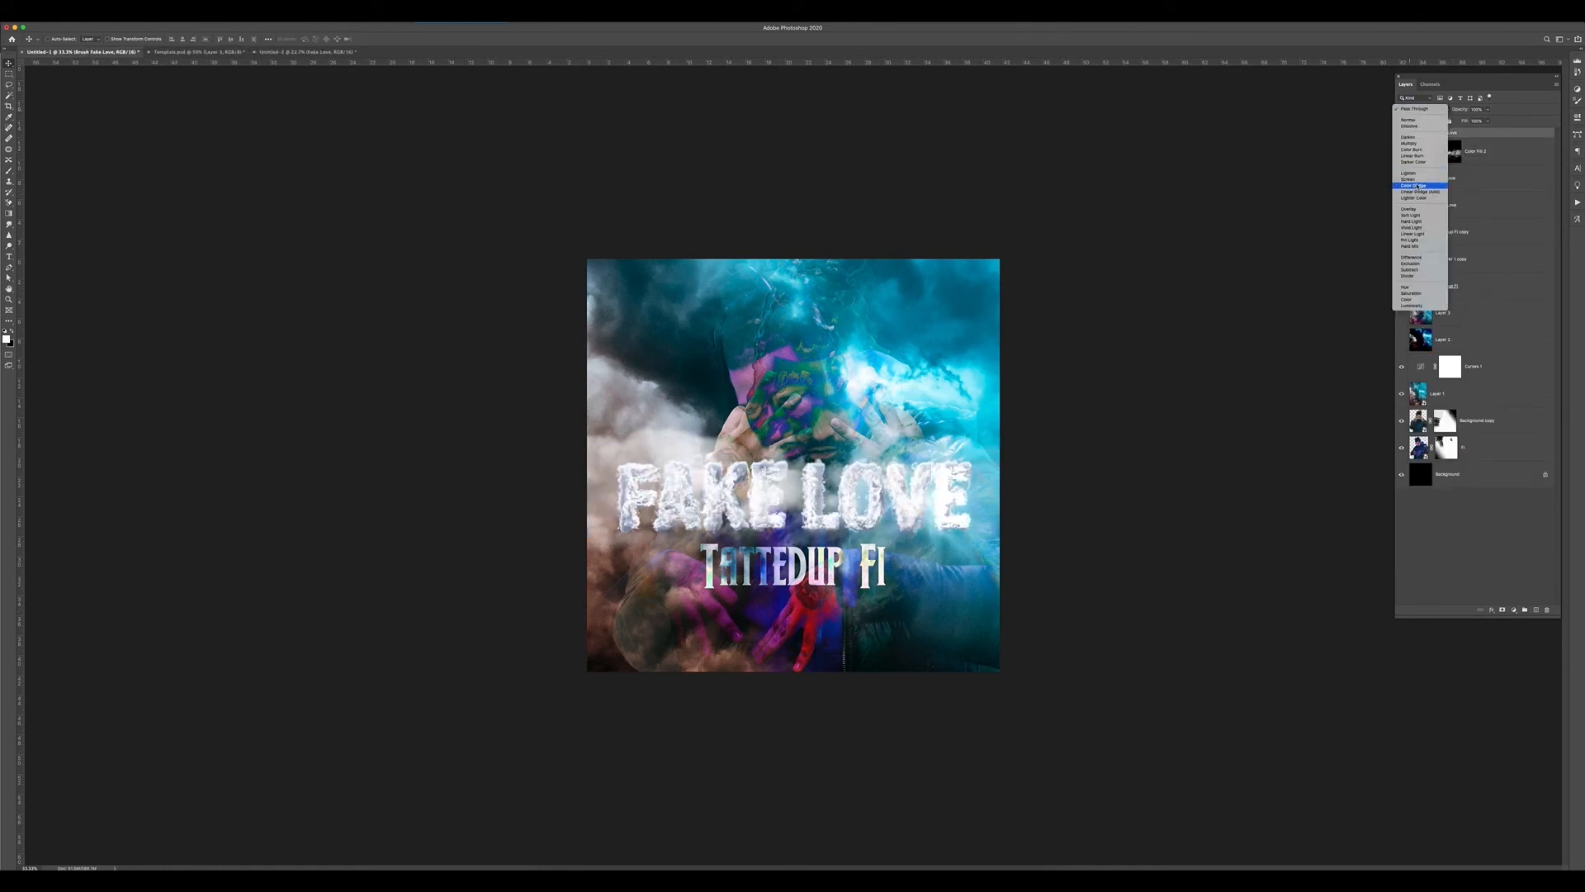
left_click(1419, 180)
- Try different blend modes on the Fake Love smart object and on the Color Fill 2 layer above it
left_click(1486, 177)
left_click(1422, 109)
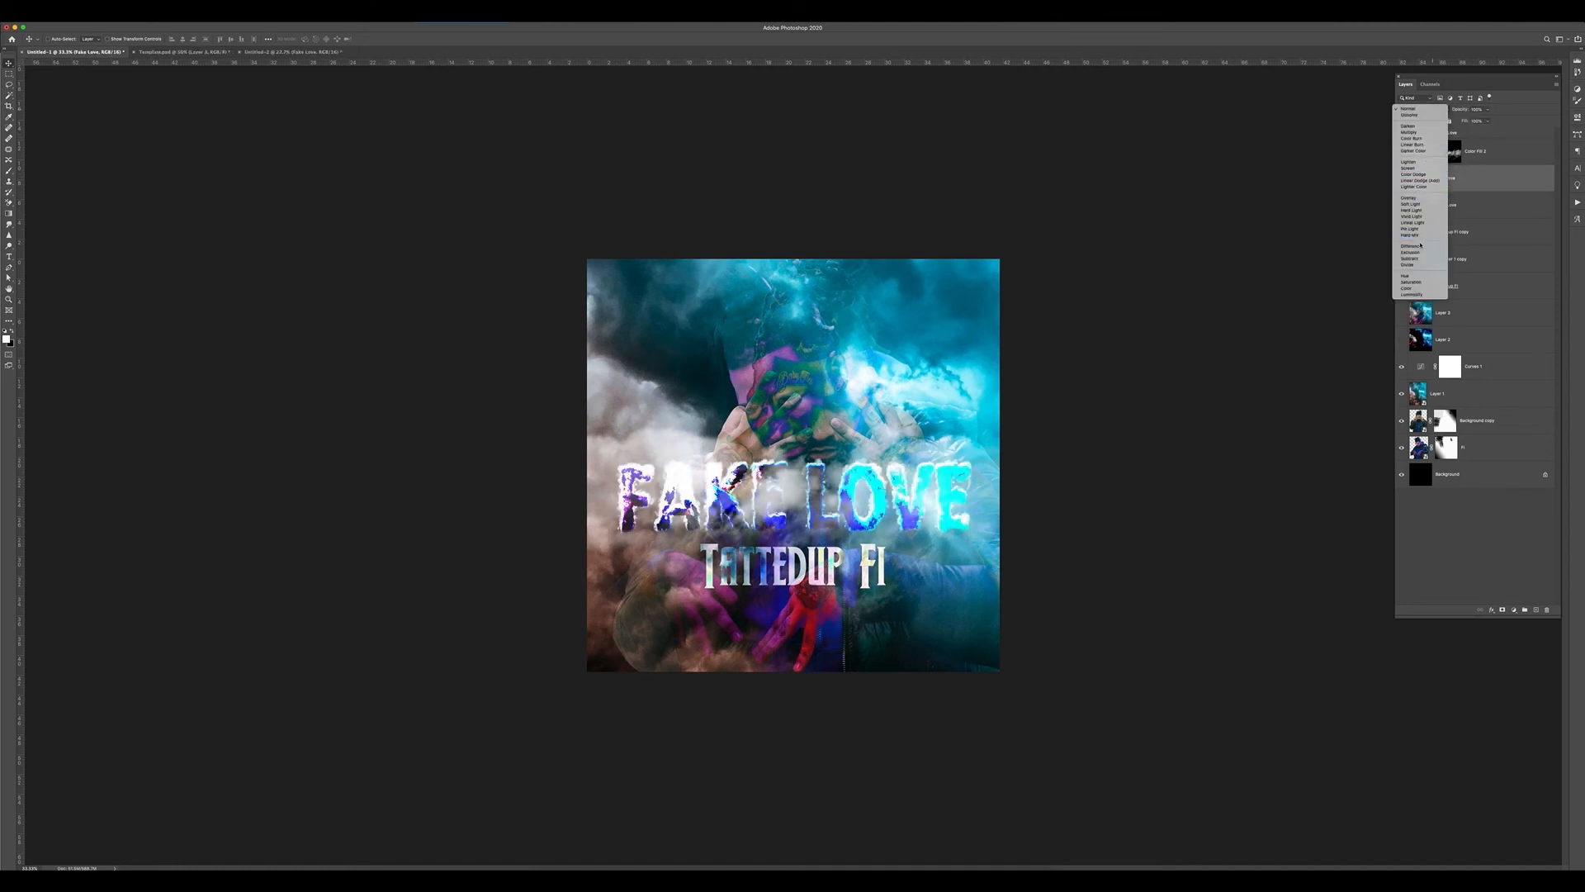
left_click(1413, 303)
mouse_move(1486, 152)
left_mouse_down()
mouse_move(1497, 189)
mouse_move(1501, 151)
left_mouse_up()
left_click(1422, 109)
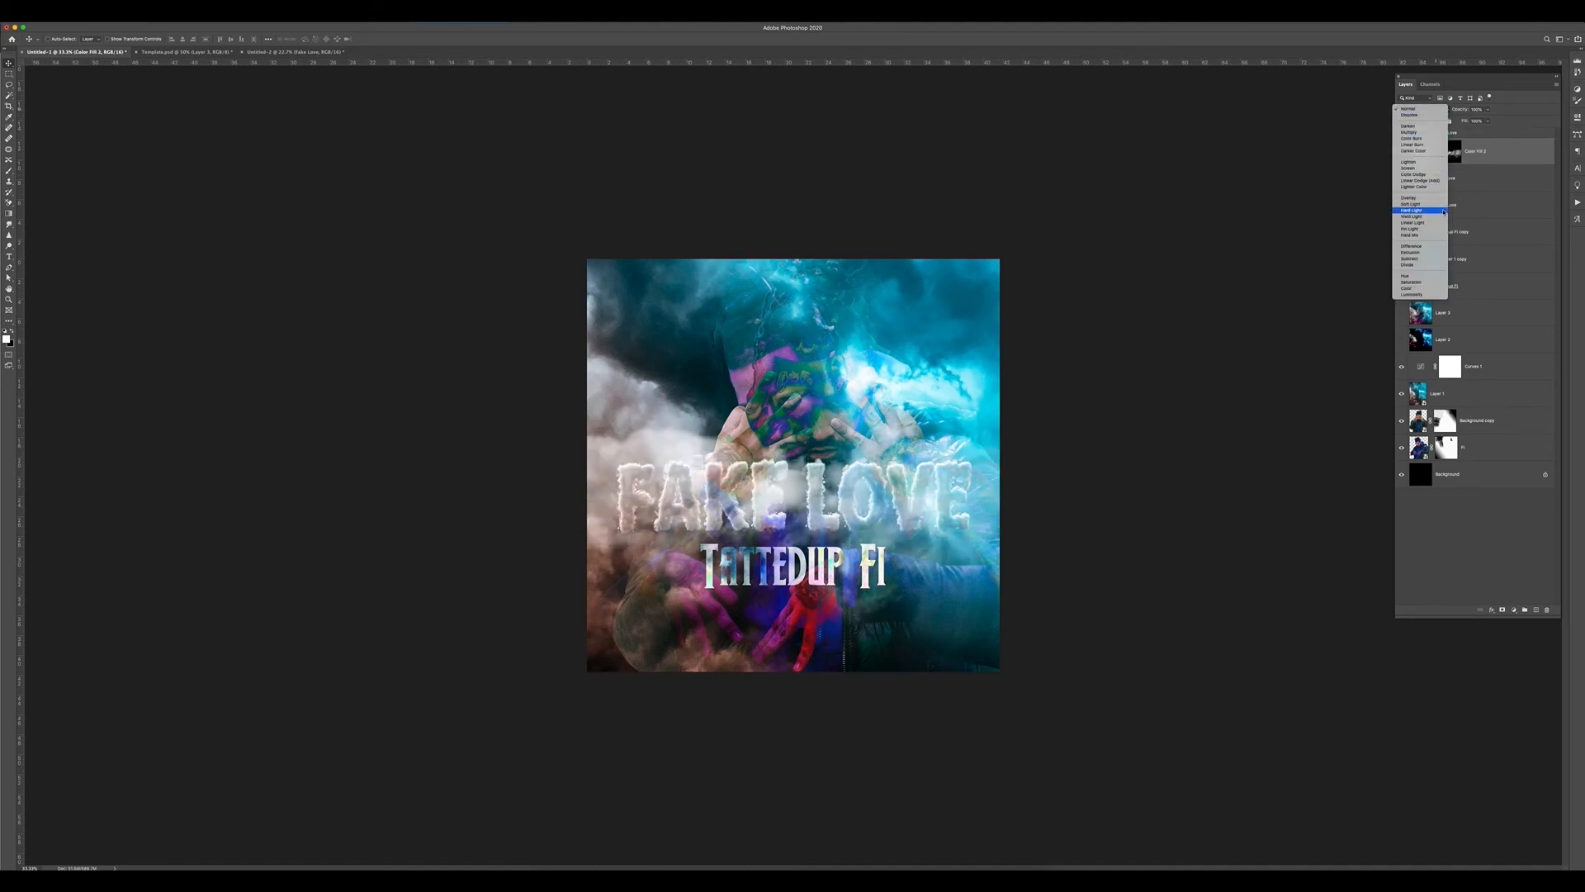
left_click(1443, 213)
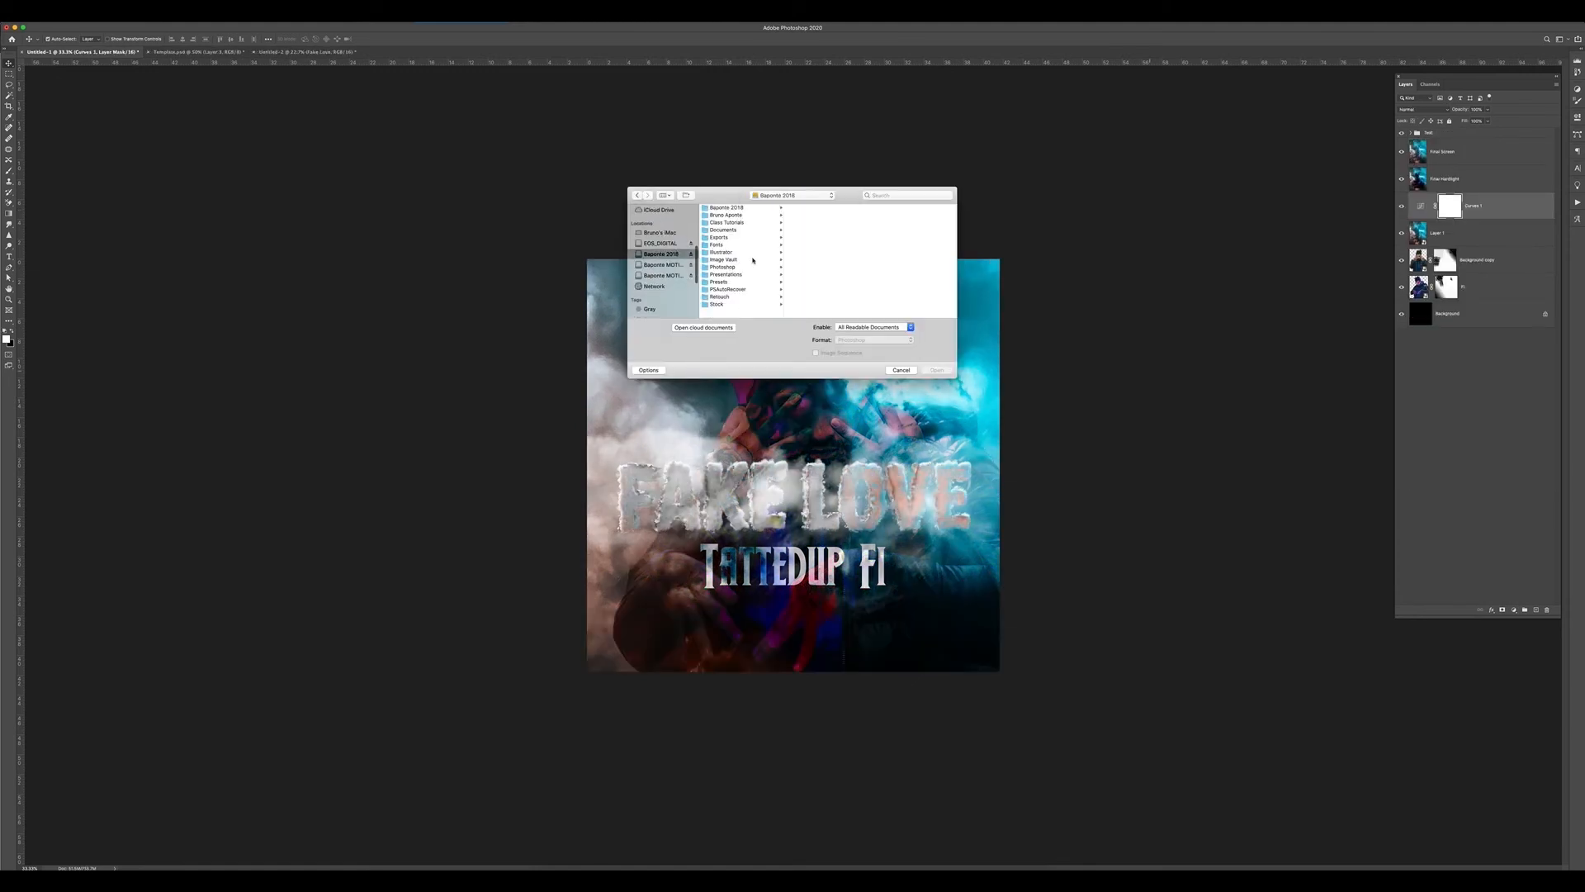
left_click(735, 282)
left_click(753, 267)
left_click(813, 214)
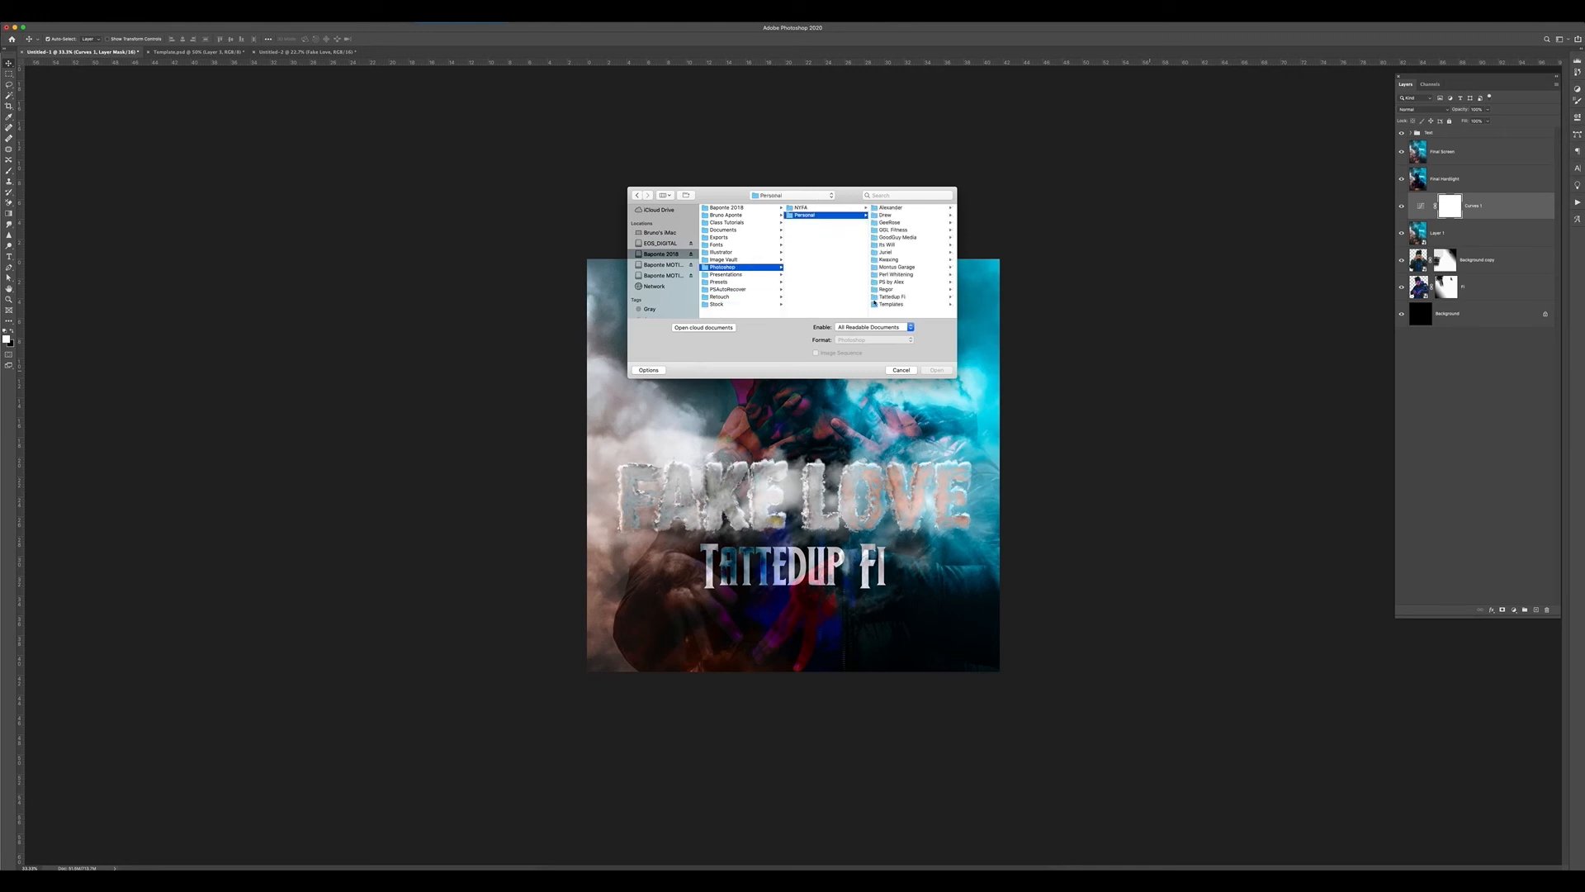
left_click(888, 304)
- Browse to the parental advisory logo pack inside the Stock folder
scroll(887, 263, "left", 3)
left_click(748, 304)
scroll(825, 271, "down", 4)
scroll(825, 271, "down", 3)
left_click(826, 304)
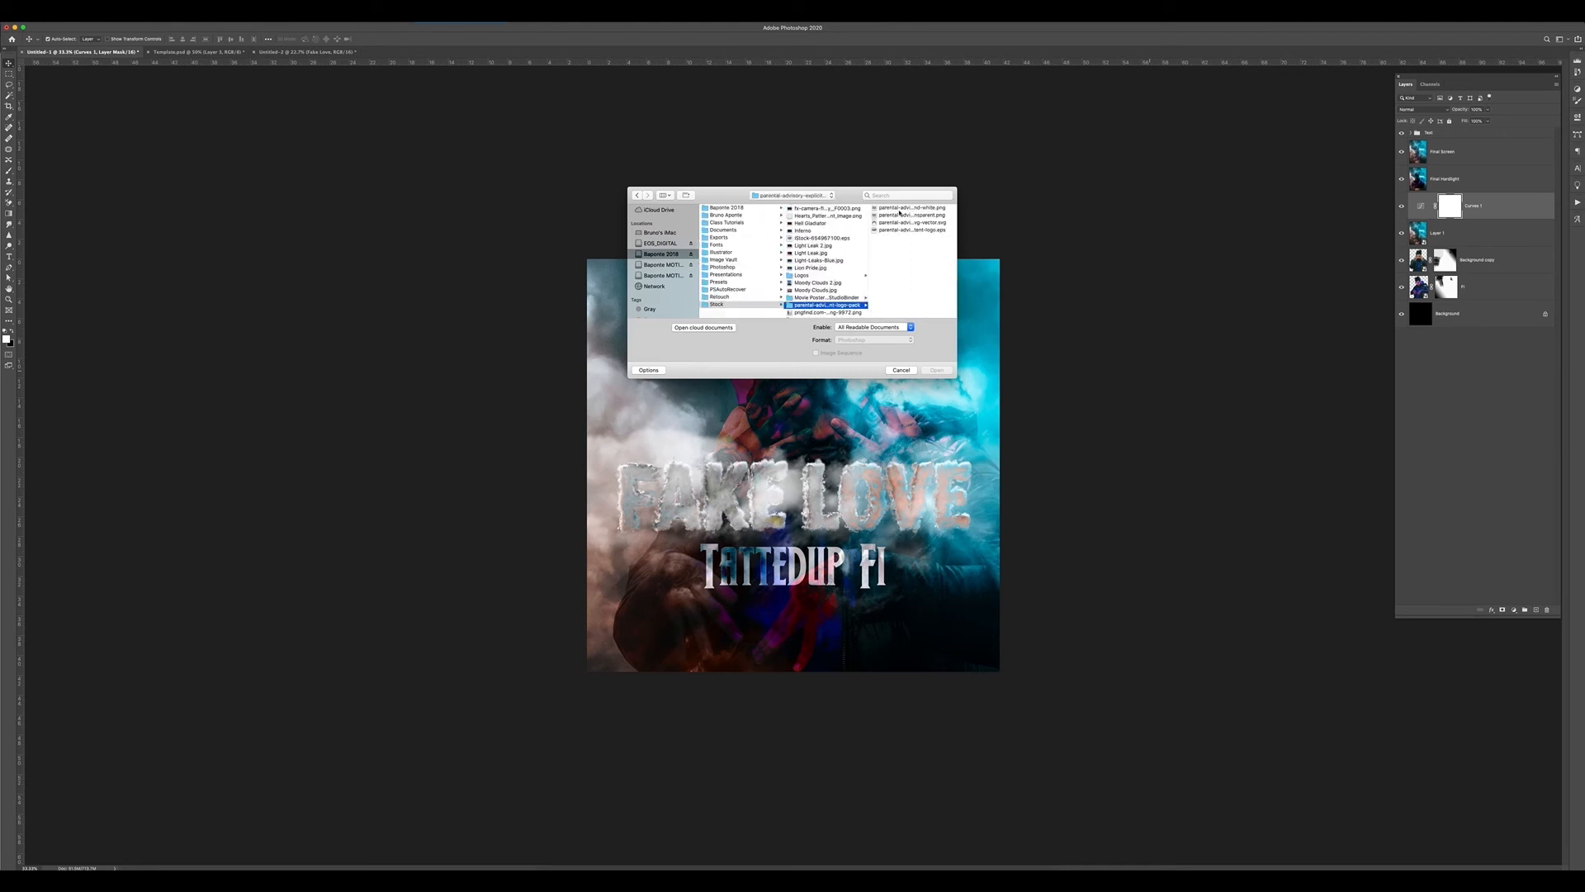
- Look through the parental advisory logo files and open the black-and-white PNG version
left_click(897, 209)
left_click(825, 216)
left_click(824, 222)
left_click(827, 209)
double_click(827, 211)
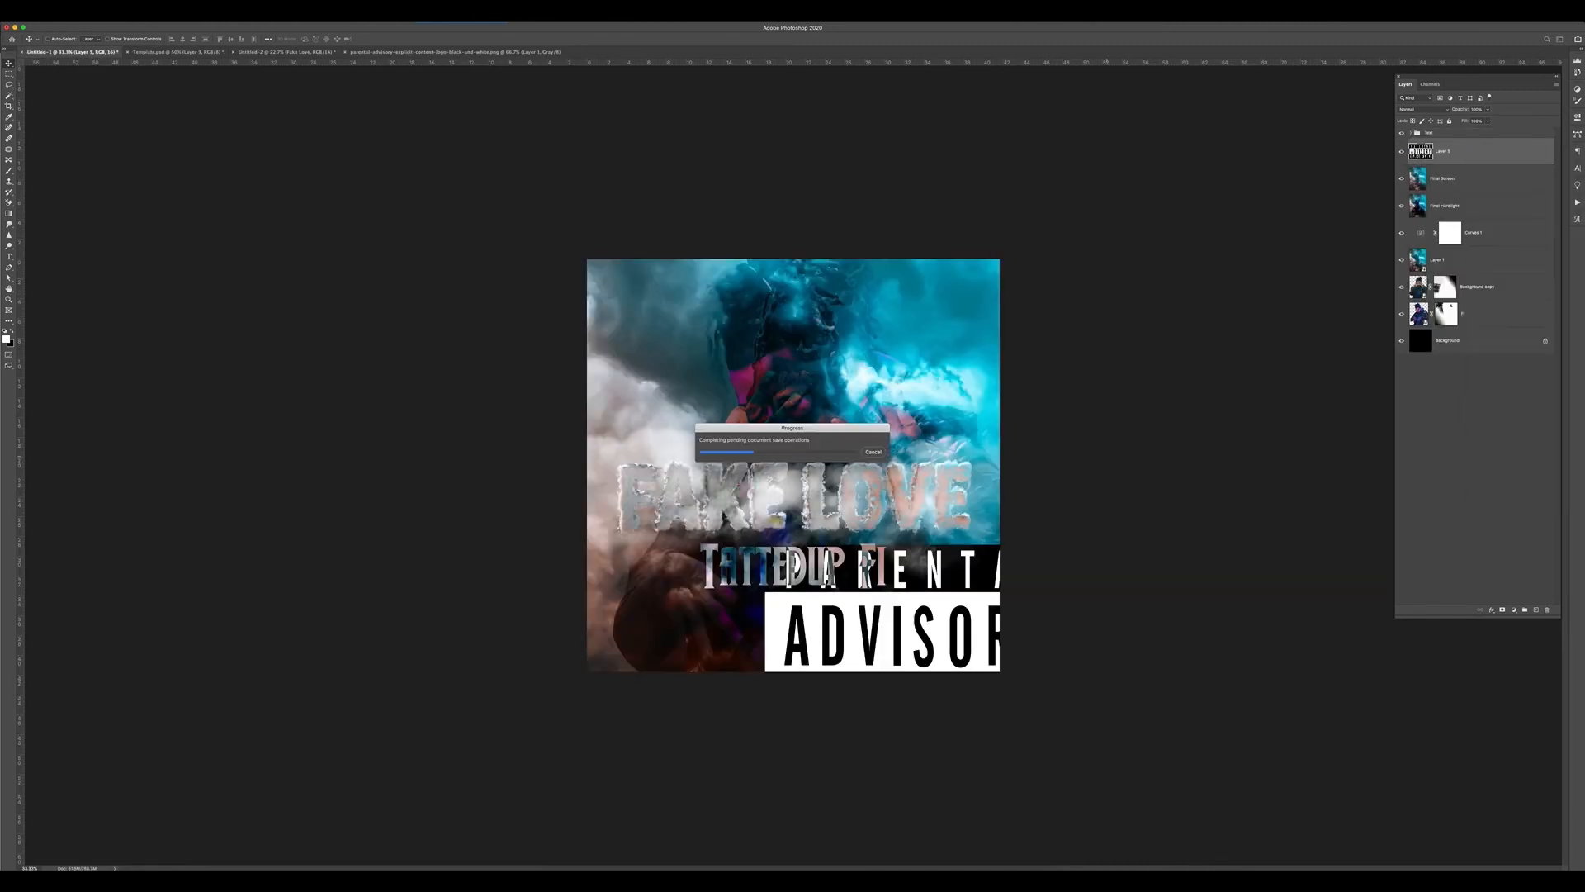
- Scale the Parental Advisory logo down into the cover's lower-right corner and set its blend mode to Divide
key("super+t")
left_click_drag(1065, 544, 965, 652)
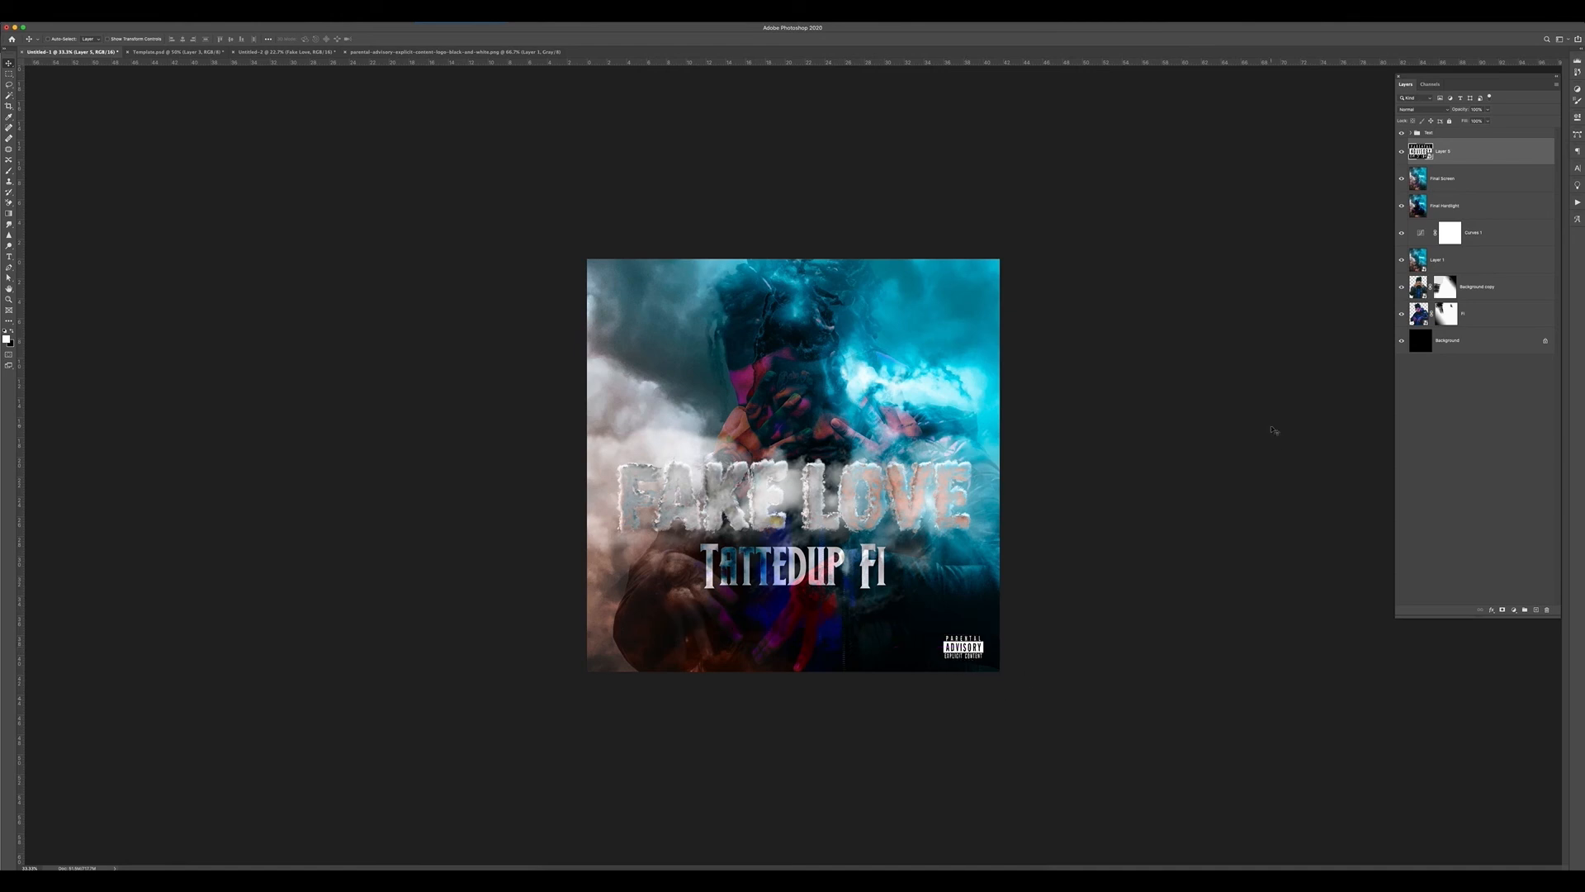
left_click(1435, 110)
left_click(1429, 198)
- Add a linear black-blue-white Gradient Fill clipped to the advisory logo and set its blend mode to Lighter Color
left_click(1514, 609)
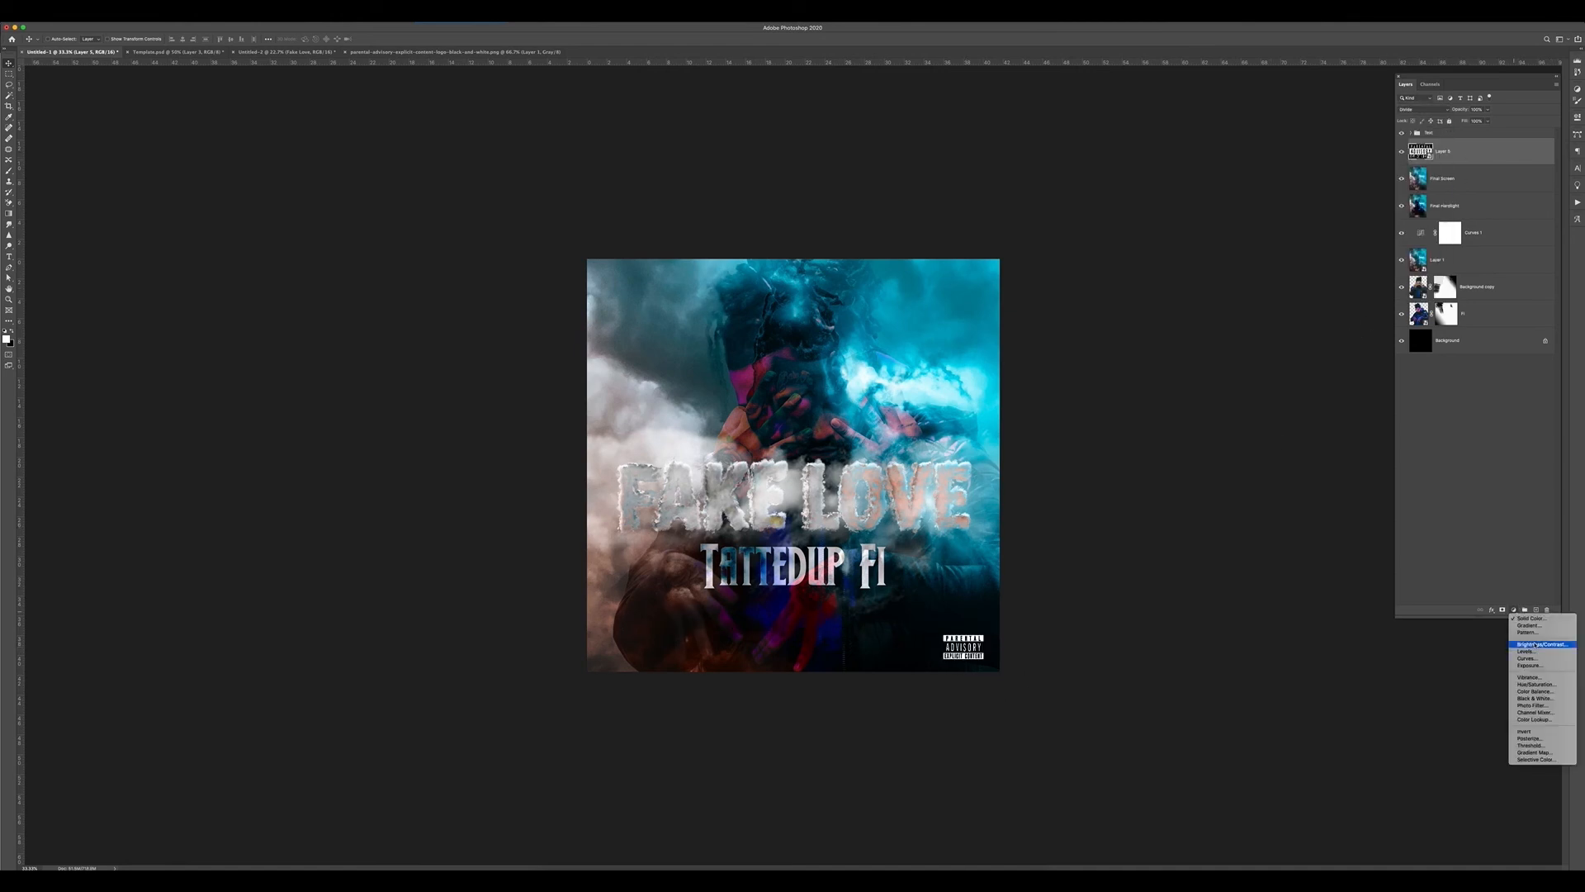
left_click(1526, 626)
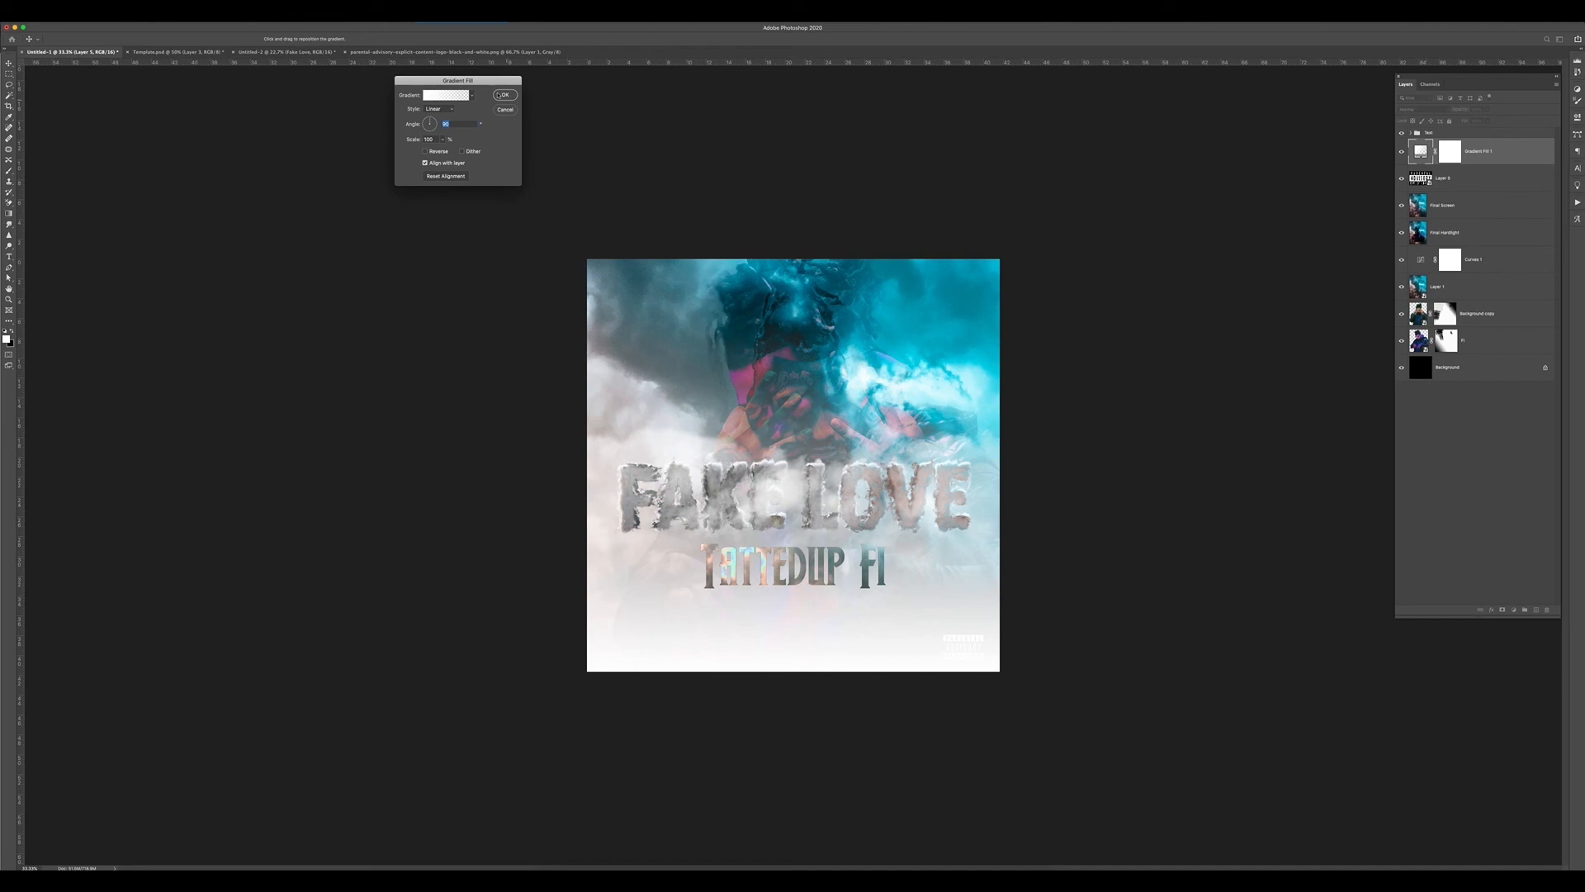
left_click(446, 95)
left_click(795, 512)
left_click(861, 489)
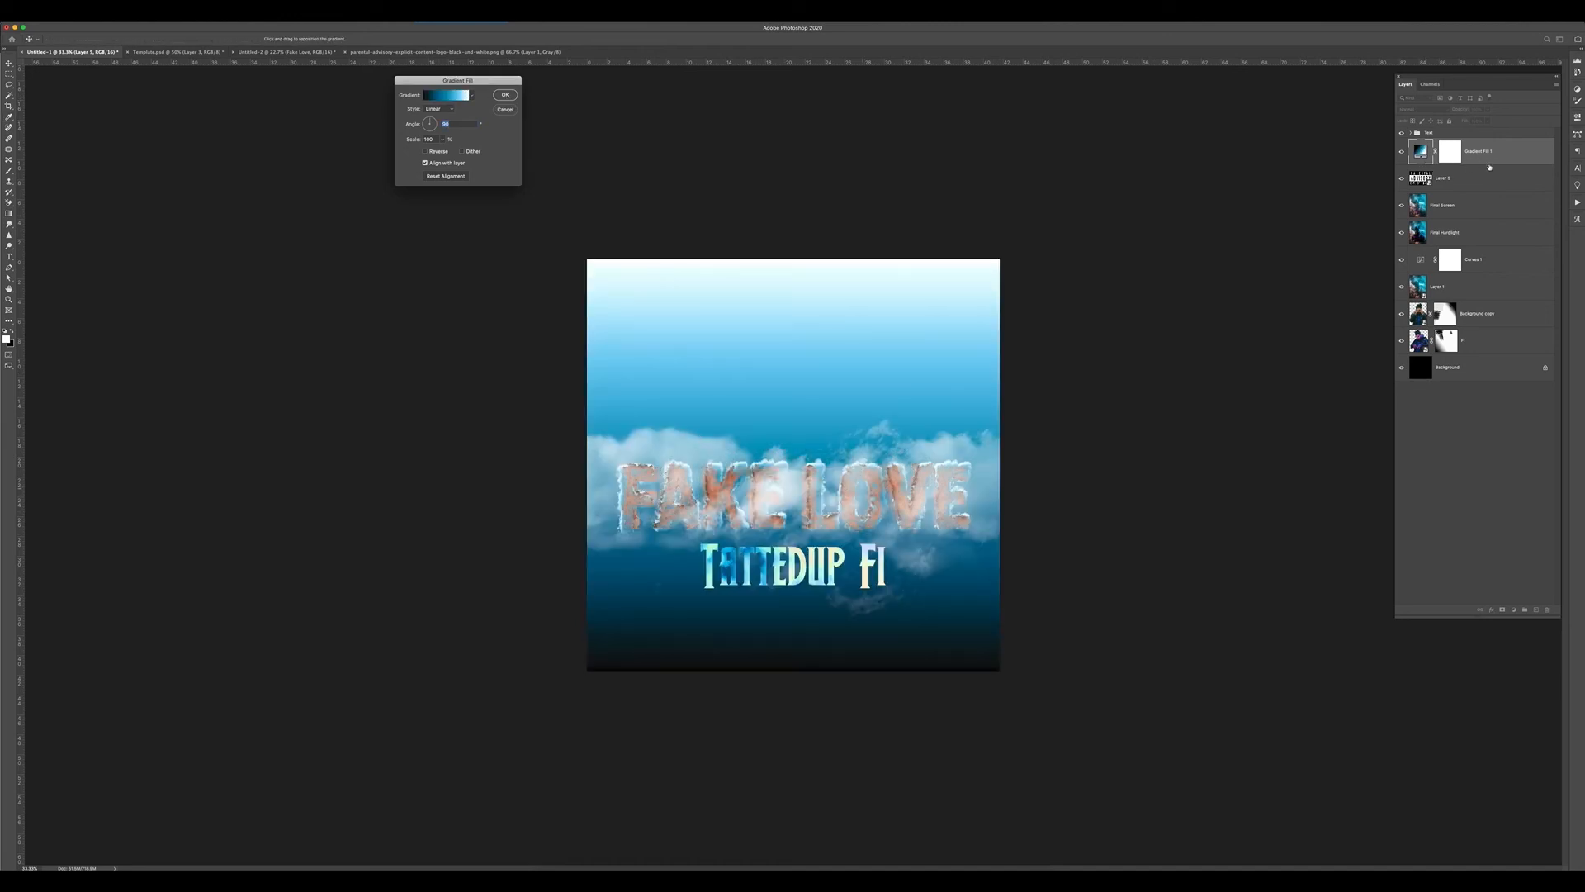
key("Return")
left_click(1435, 110)
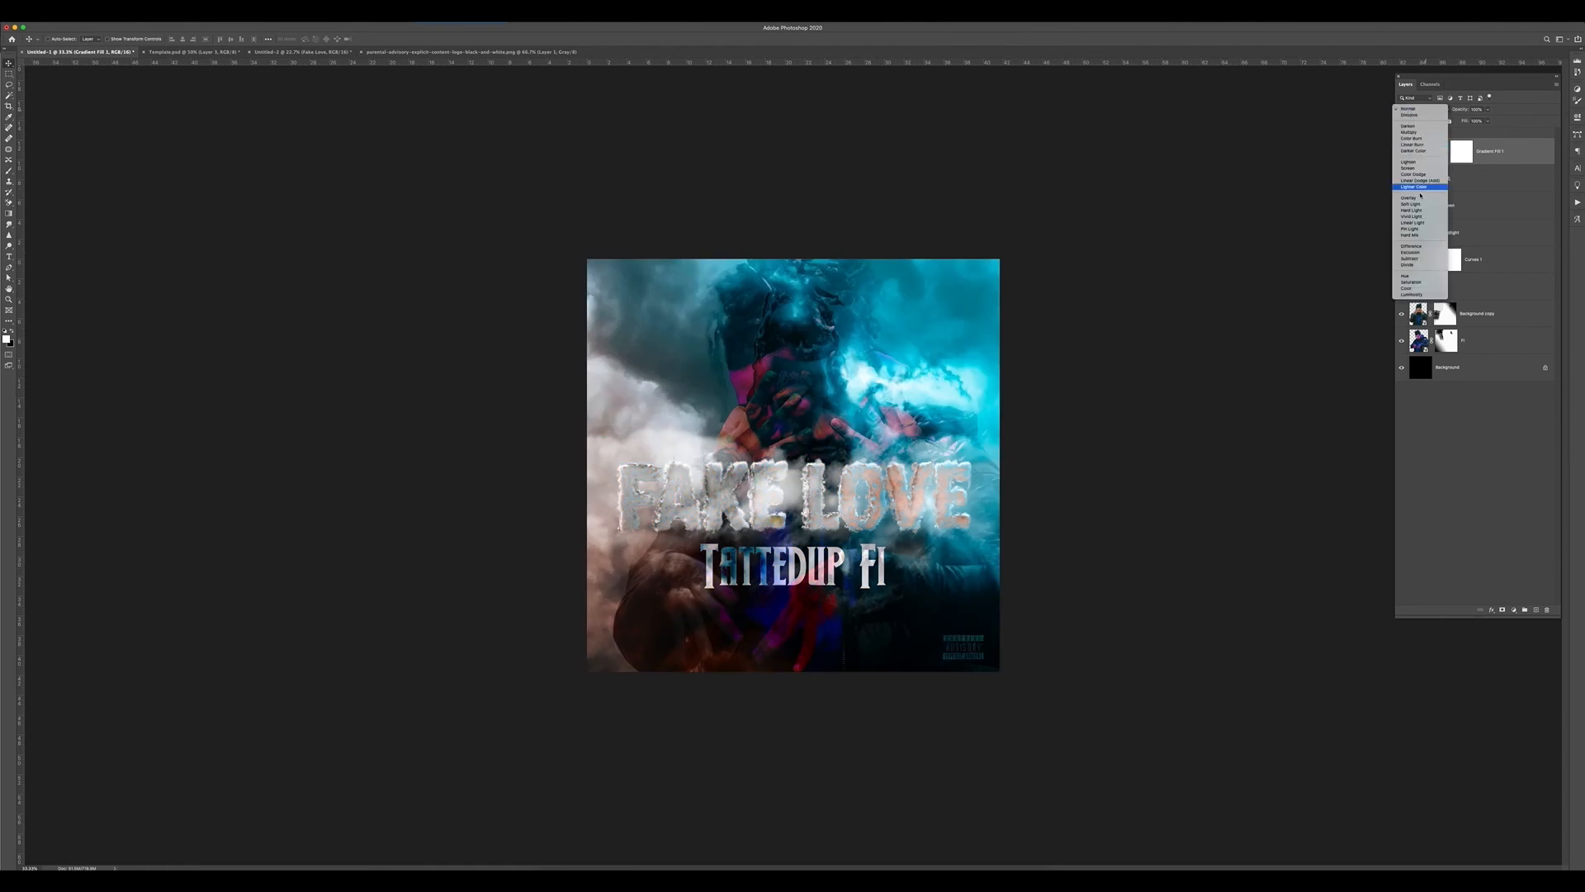
left_click(1424, 187)
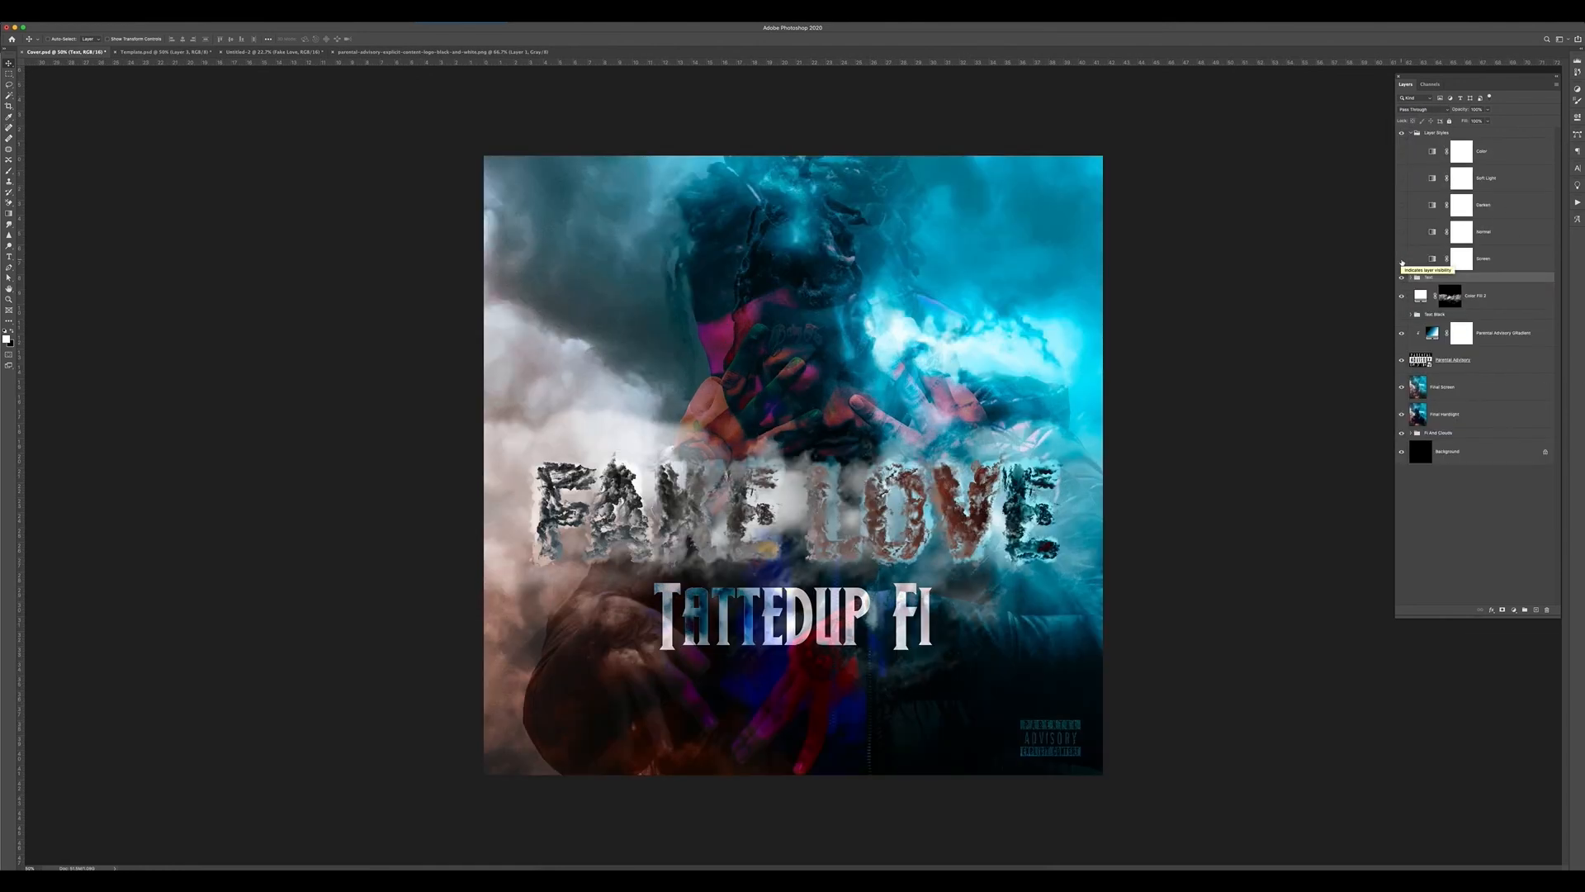
- Compare the Screen, Normal, Color, Soft Light and Darken adjustment layers on the cover one at a time
left_click(1401, 260)
left_click(1401, 260)
left_click(1401, 232)
left_click(1401, 232)
left_click(1401, 152)
left_click(1401, 151)
left_click(1401, 179)
left_click(1401, 178)
left_click(1401, 205)
left_click(1401, 204)
- Check the Layer Styles adjustments by toggling their visibility, delete unwanted ones and collapse the group
left_click(1412, 179)
left_click(1401, 179)
left_click(1401, 178)
key("BackSpace")
left_click(1401, 179)
key("BackSpace")
left_click(1402, 180)
left_click(1402, 180)
left_click(1501, 183)
key("BackSpace")
left_click(1402, 180)
left_click(1402, 180)
left_click(1410, 132)
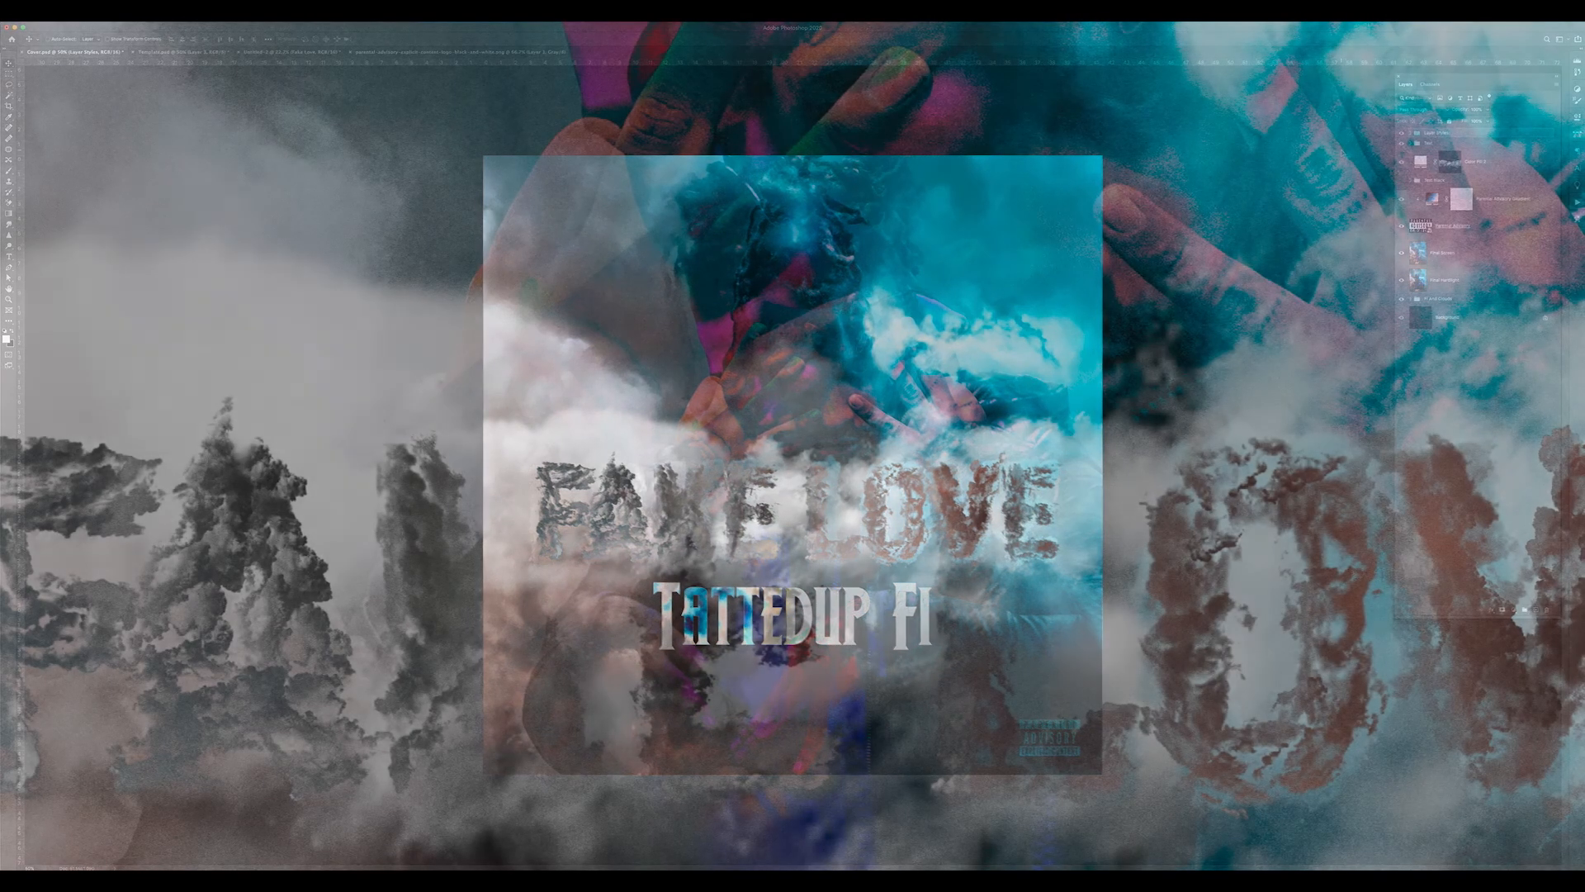